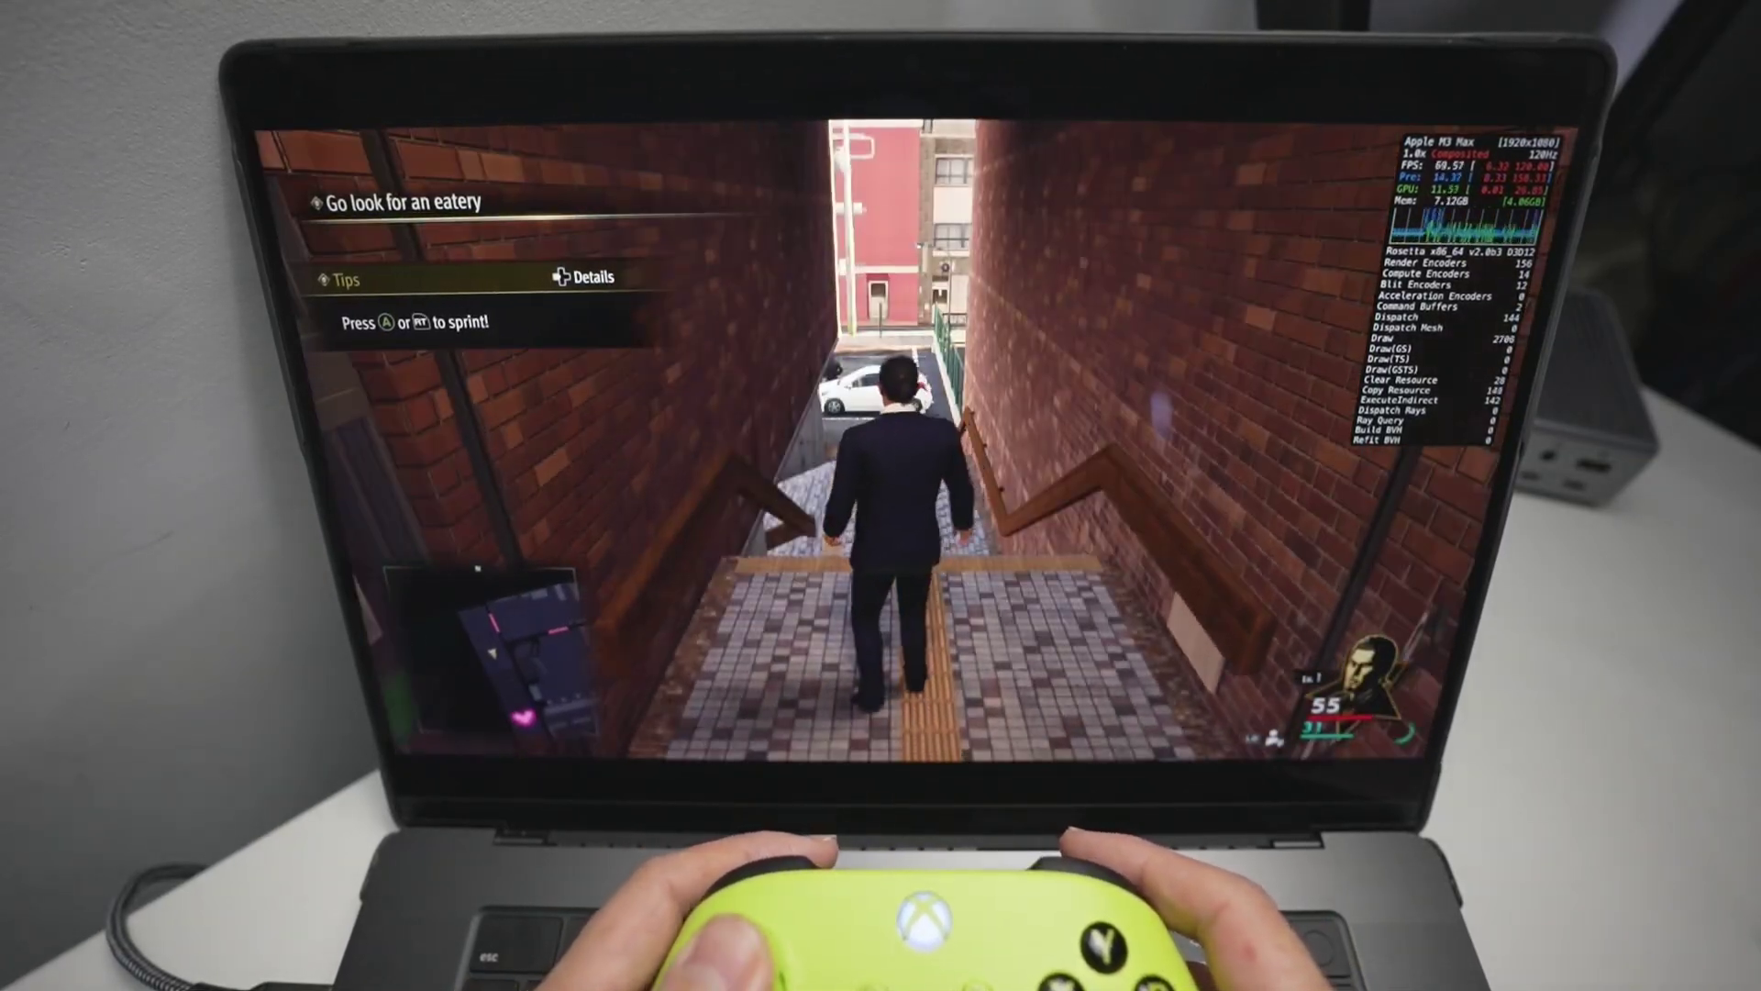
Pause the game and save progress to a new save data slot
{"action": "key", "text": "Escape"}
{"action": "key", "text": "Down"}
{"action": "key", "text": "Down"}
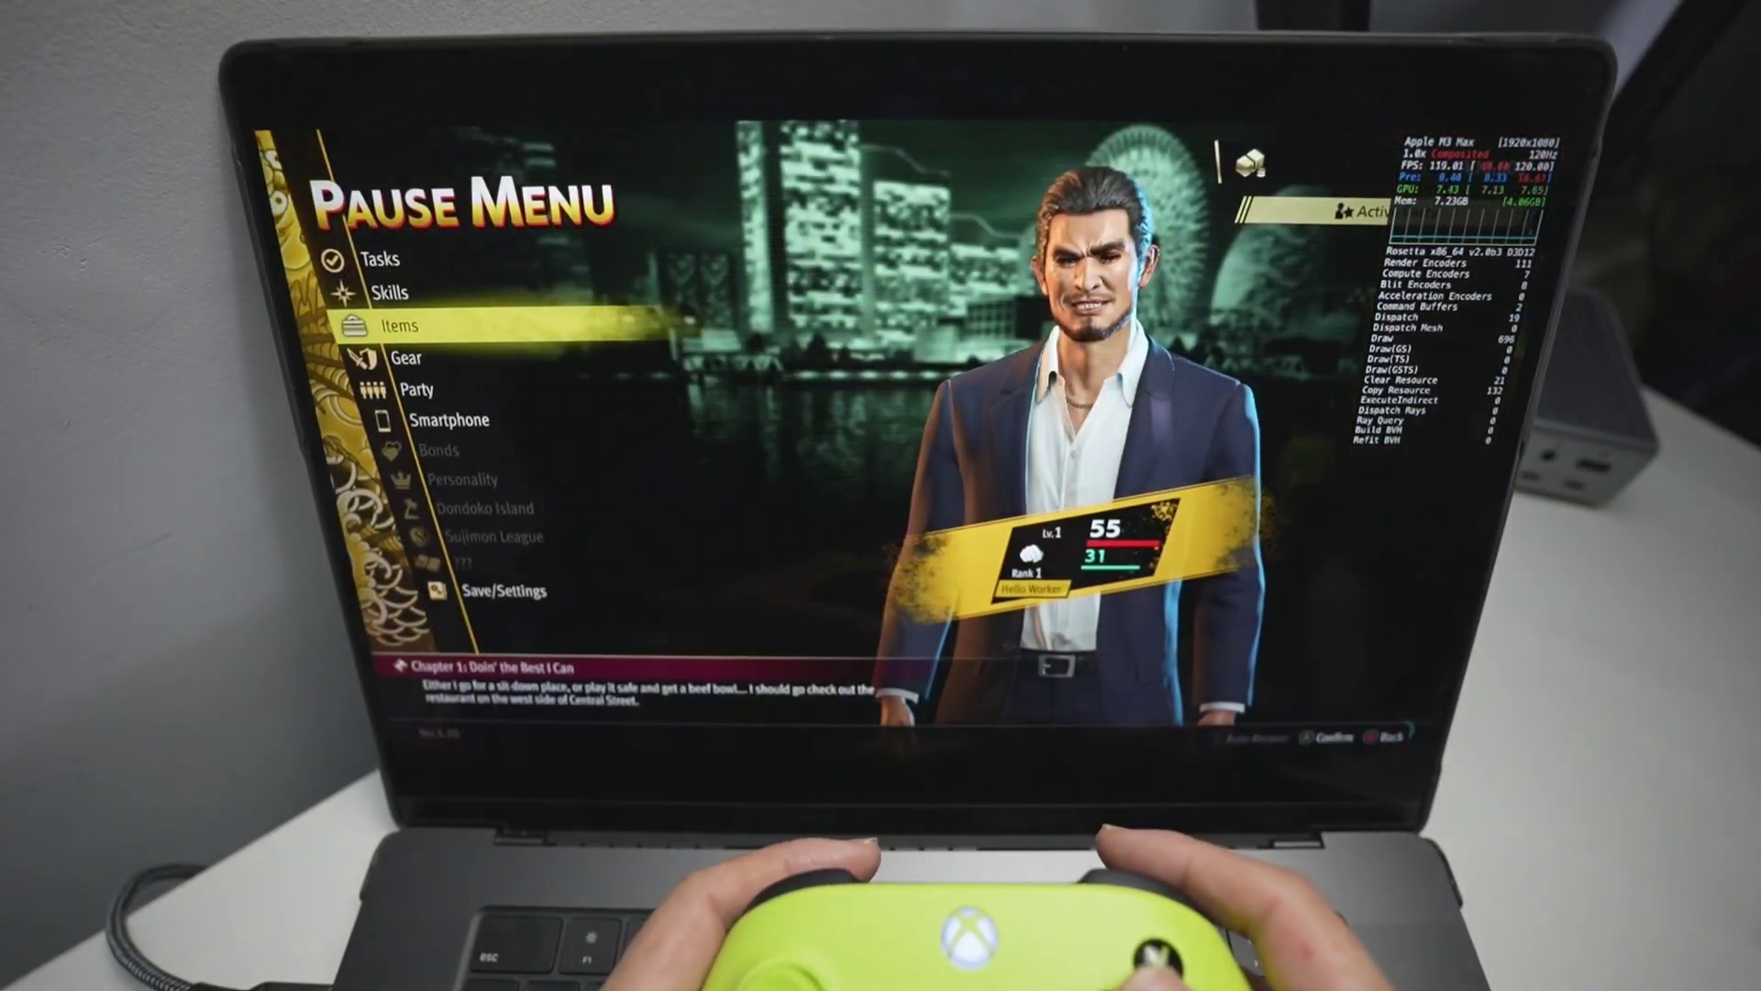
{"action": "key", "text": "Down"}
{"action": "key", "text": "Down"}
{"action": "key", "text": "Down"}
{"action": "key", "text": "Down"}
{"action": "key", "text": "Down"}
{"action": "key", "text": "Down"}
{"action": "key", "text": "Return"}
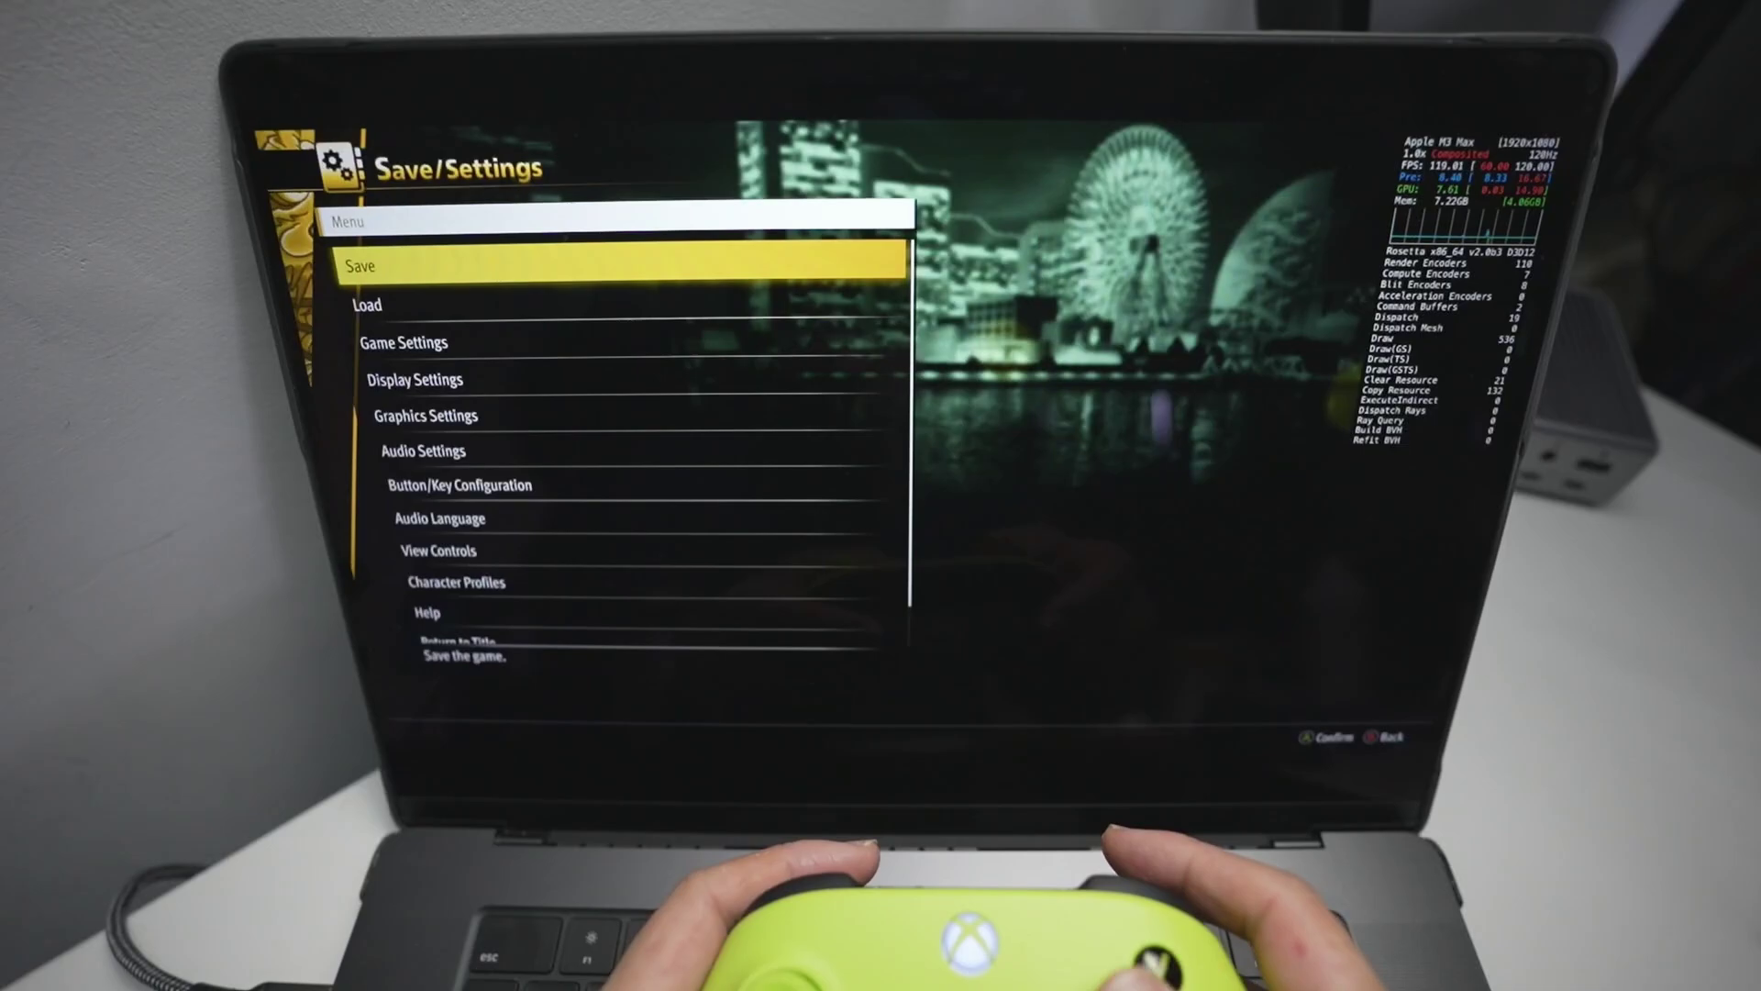
{"action": "key", "text": "Up"}
{"action": "key", "text": "Return"}
{"action": "key", "text": "Return"}
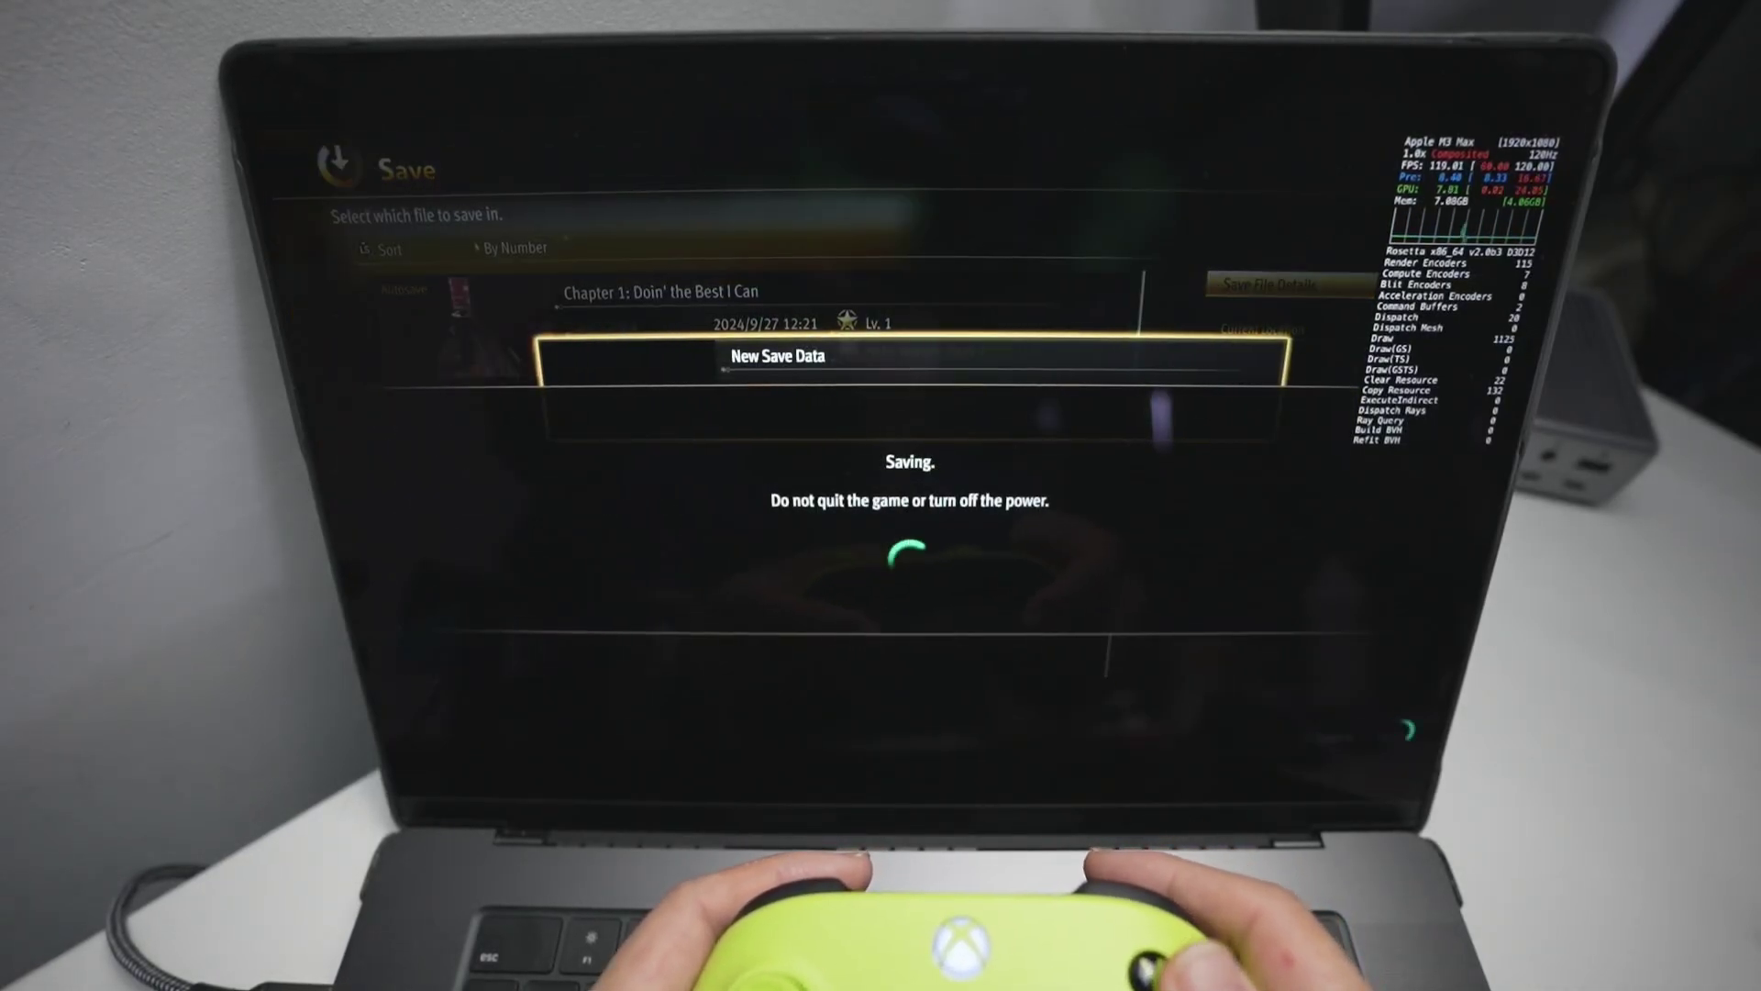
{"action": "key", "text": "Return"}
Set Camera Controls (Vertical) to Inverted and First-Person View (Horizontal) to Normal, then resume play
{"action": "key", "text": "Down"}
{"action": "key", "text": "Down"}
{"action": "key", "text": "Down"}
{"action": "key", "text": "Down"}
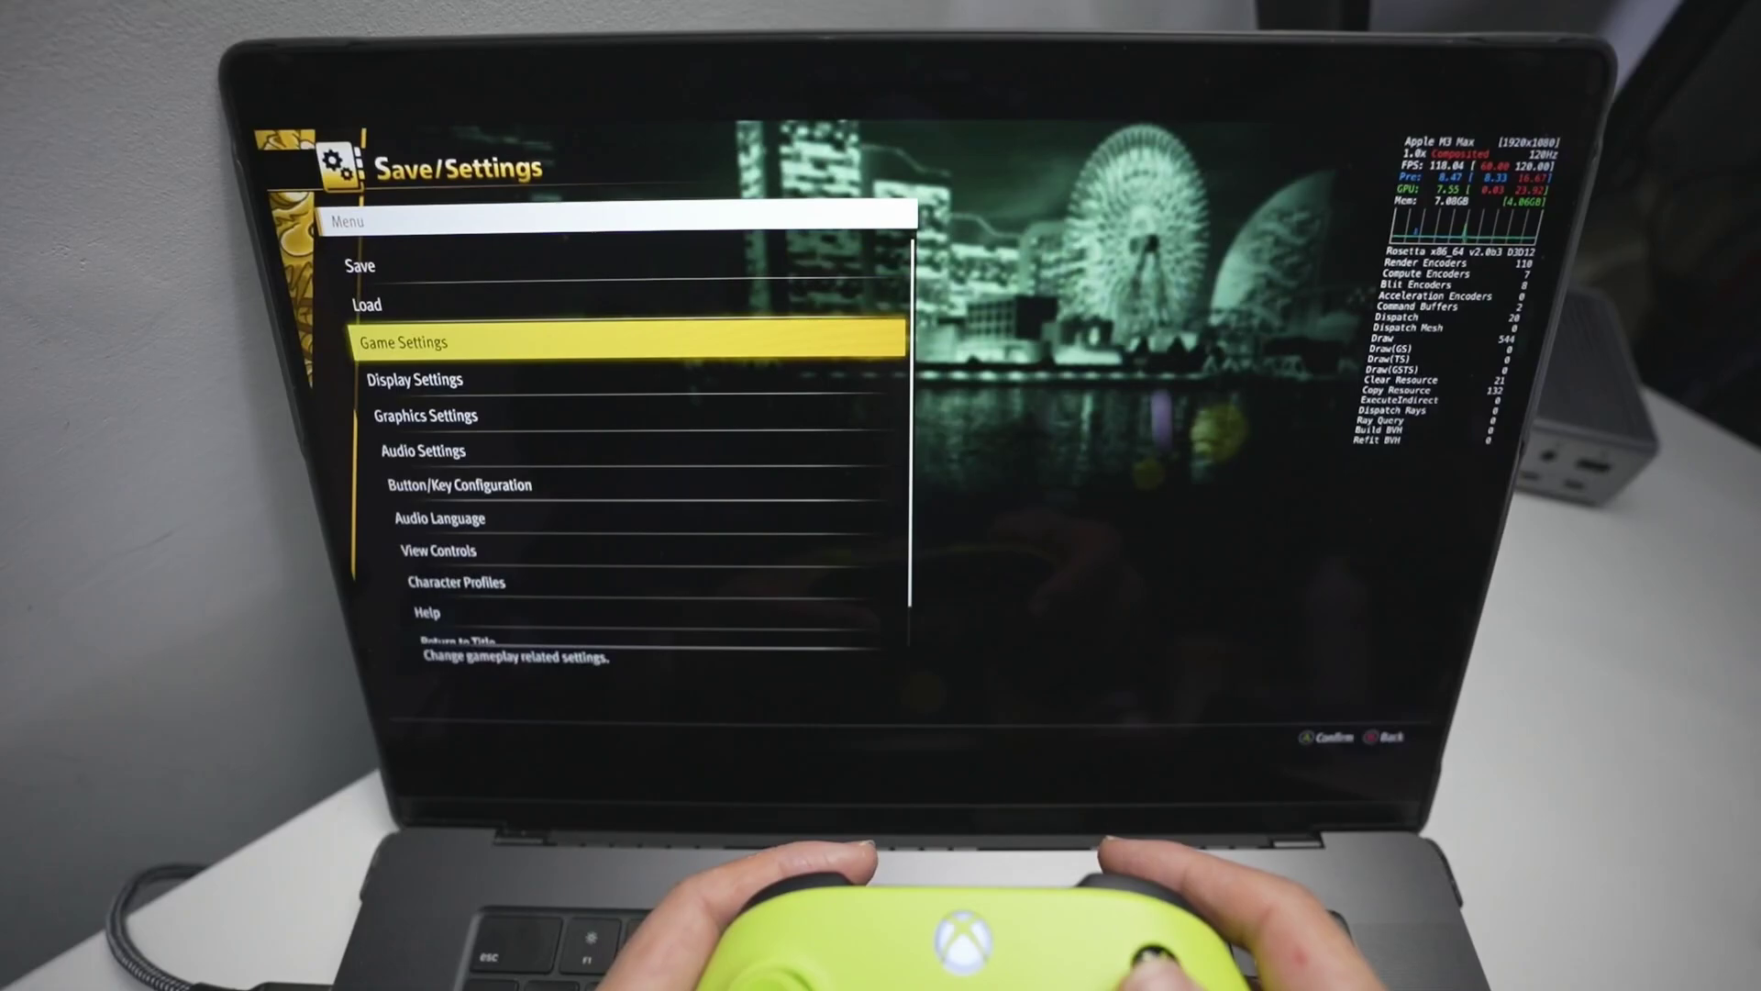
{"action": "key", "text": "Return"}
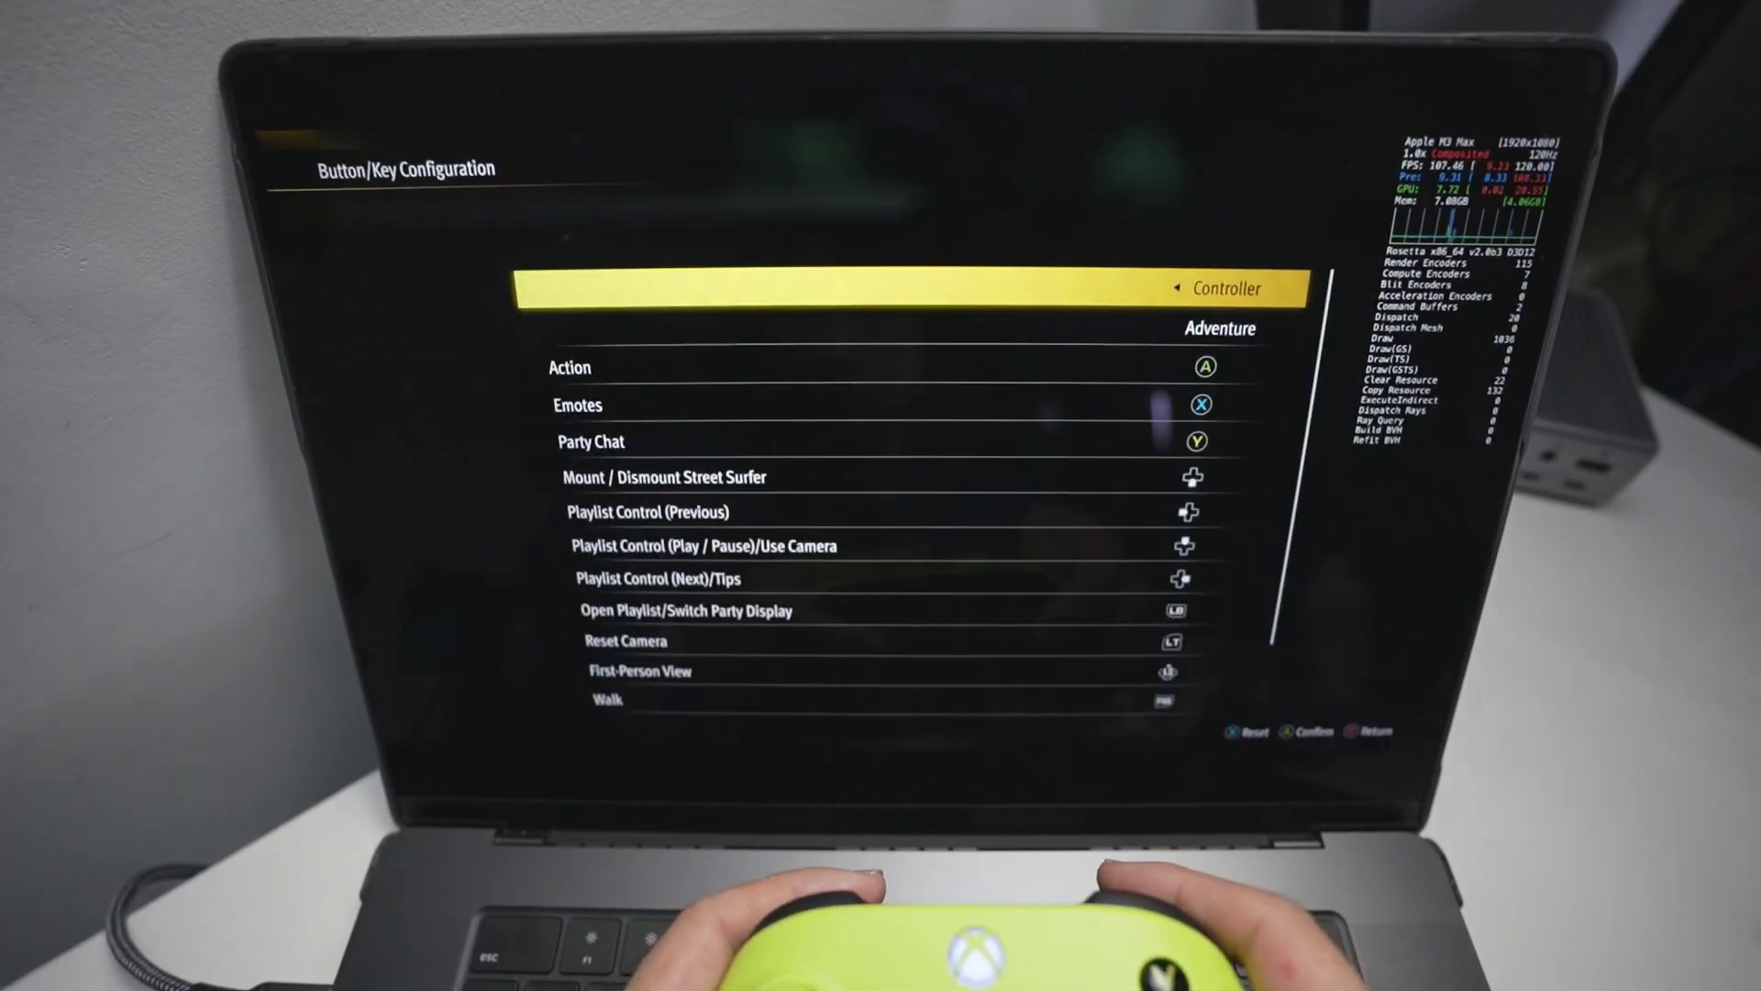
{"action": "key", "text": "Escape"}
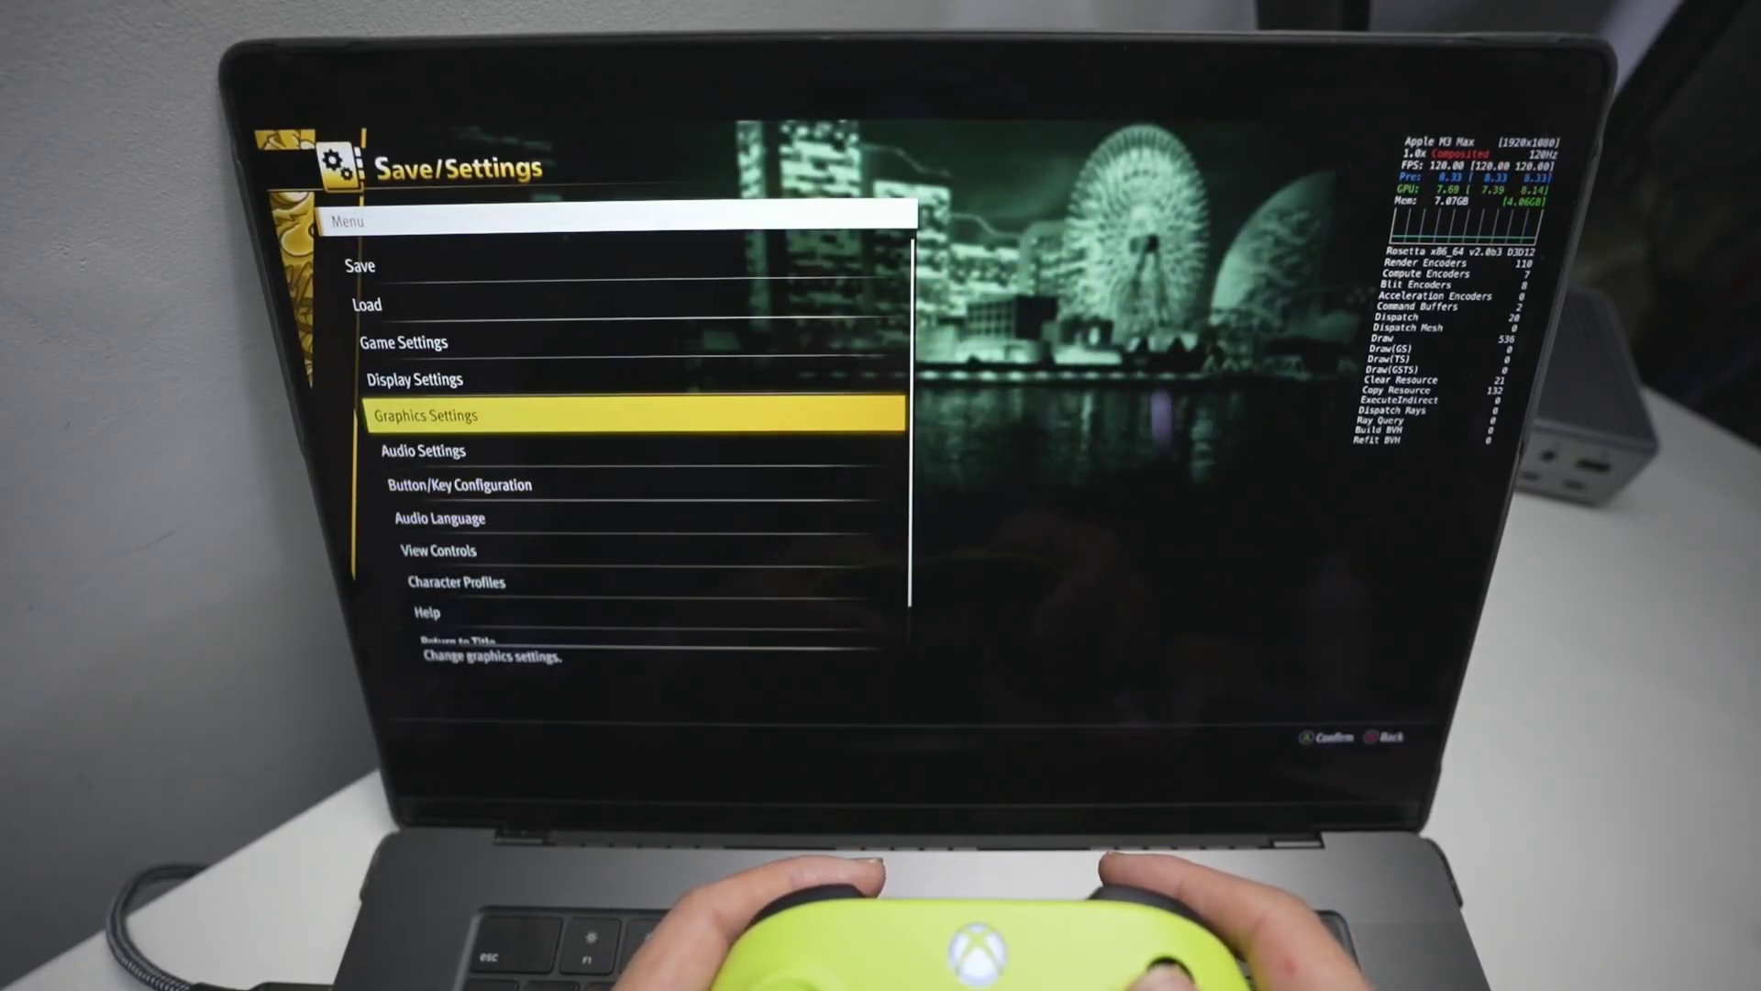
{"action": "key", "text": "Return"}
{"action": "key", "text": "Down"}
{"action": "key", "text": "Down"}
{"action": "key", "text": "Down"}
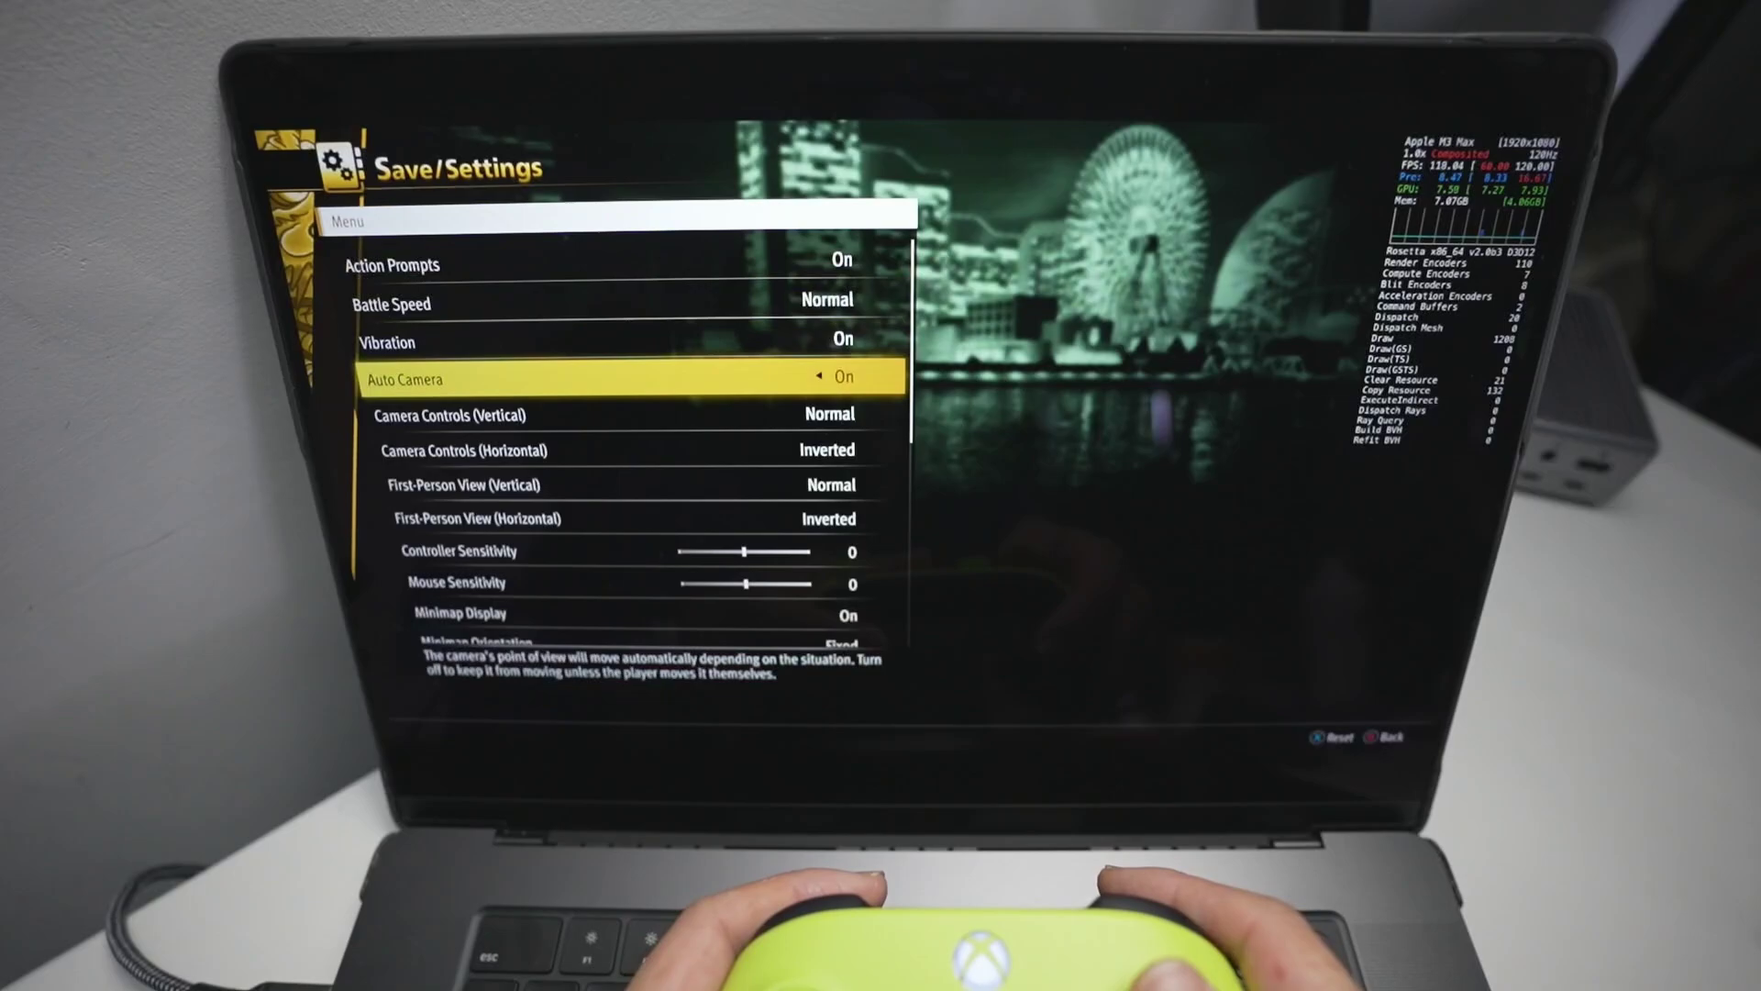
{"action": "key", "text": "Down"}
{"action": "key", "text": "Down"}
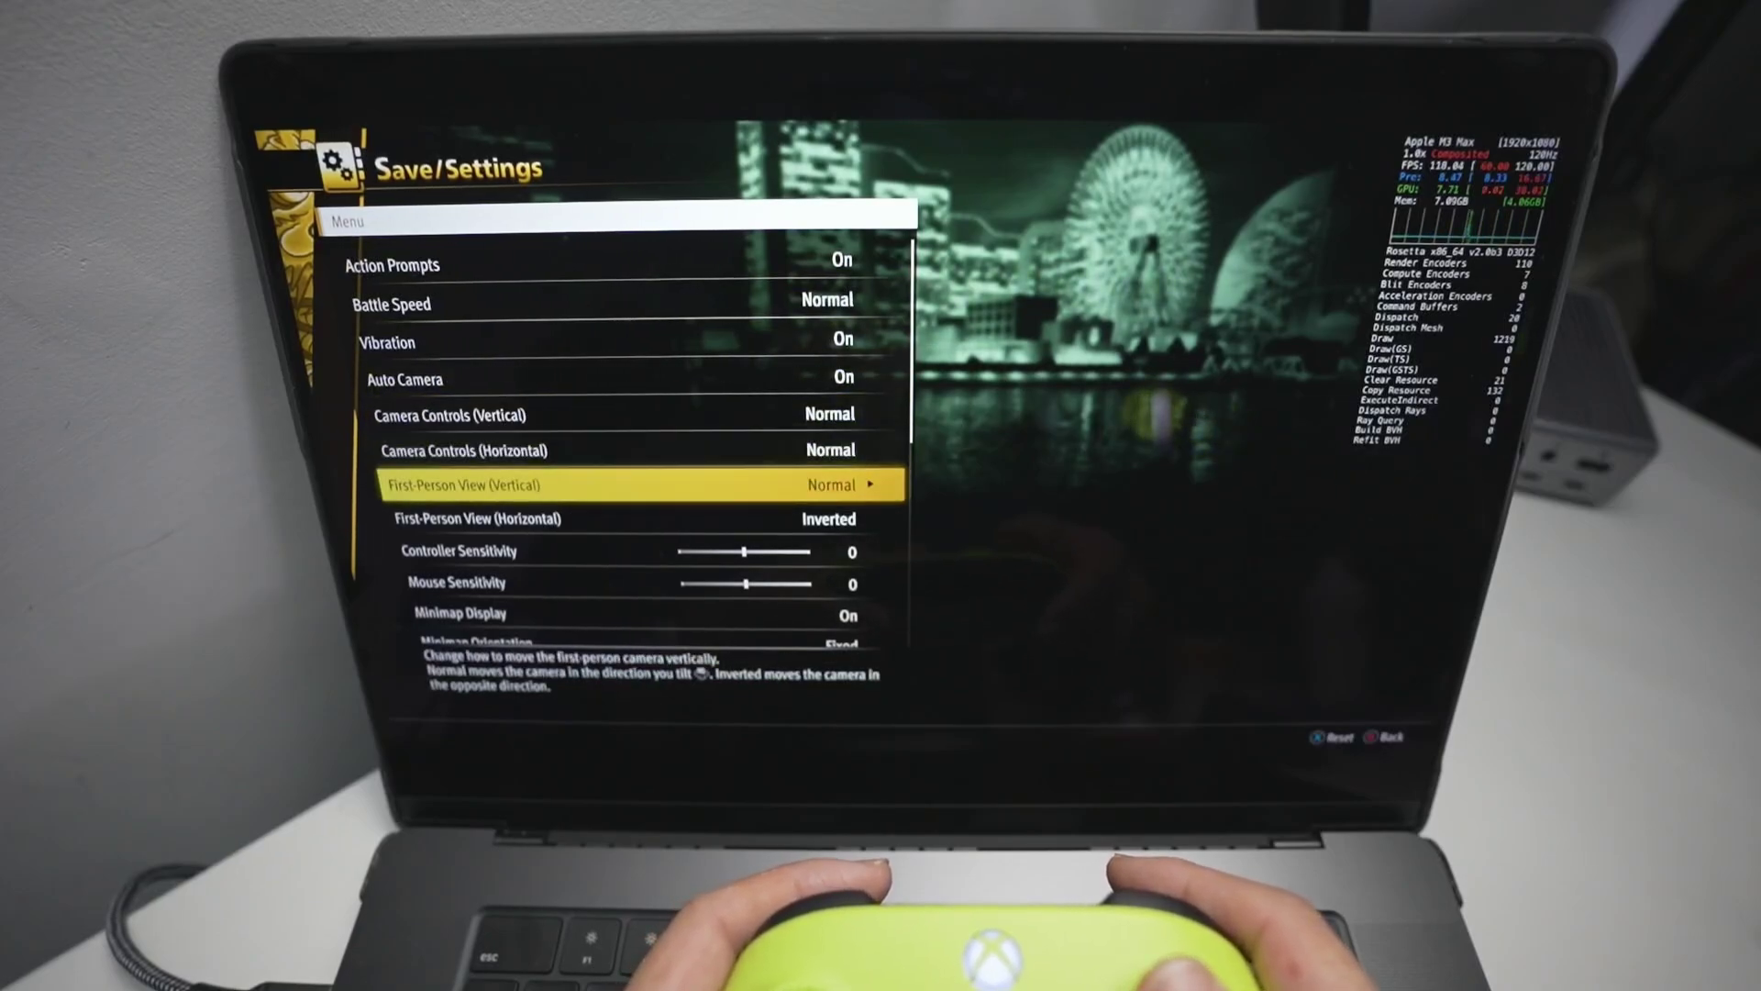
{"action": "key", "text": "Left"}
{"action": "key", "text": "Up"}
{"action": "key", "text": "Right"}
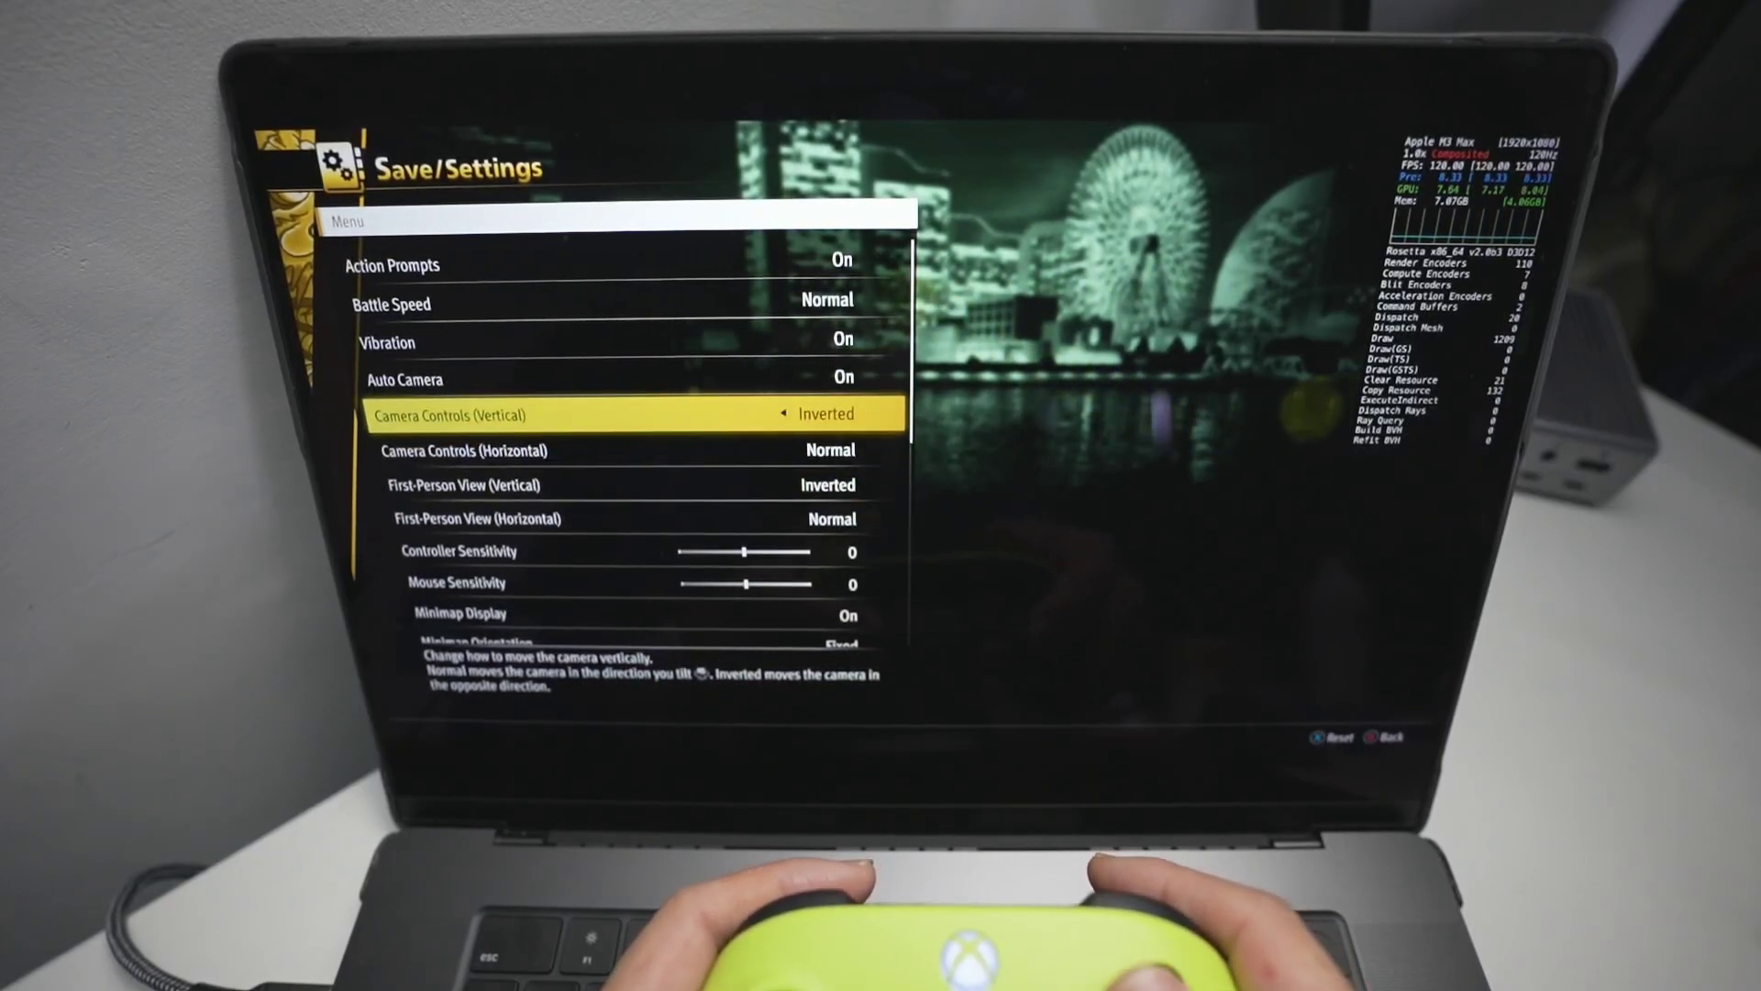
{"action": "key", "text": "Escape"}
{"action": "key", "text": "Escape"}
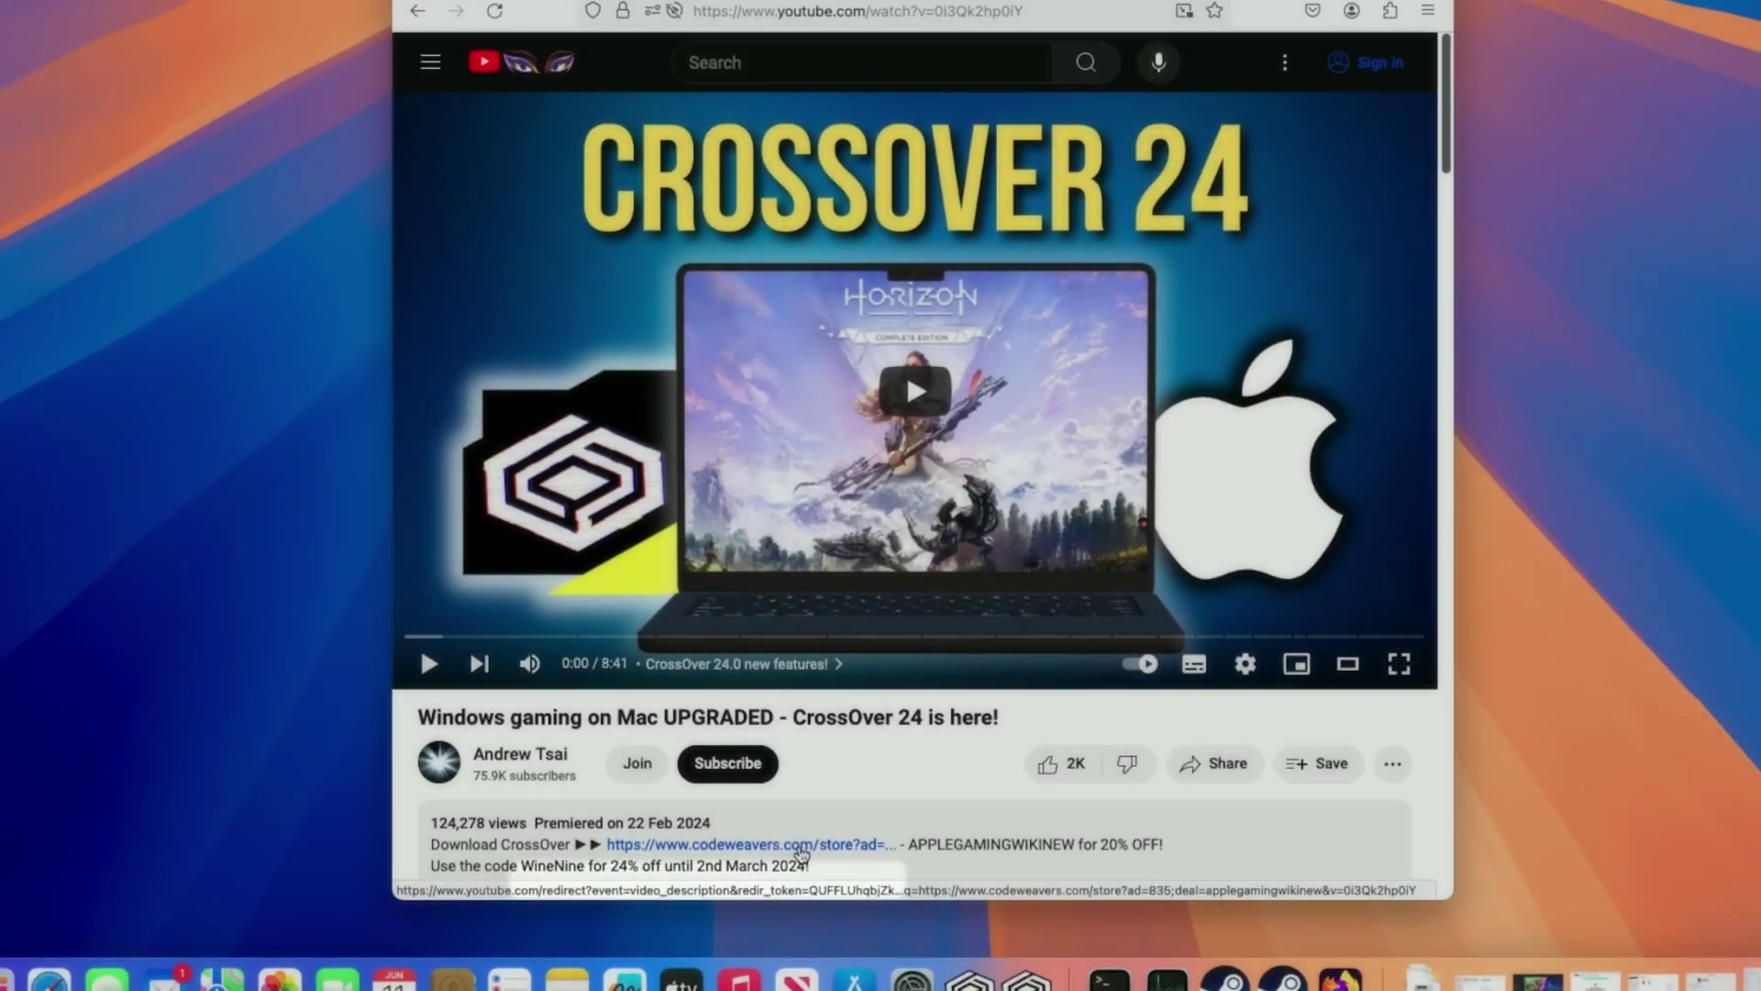
Apply the autofilled promo code so CrossOver + drops to £48.00
{"action": "scroll", "coordinate": [1373, 346], "scroll_direction": "down", "scroll_amount": 2}
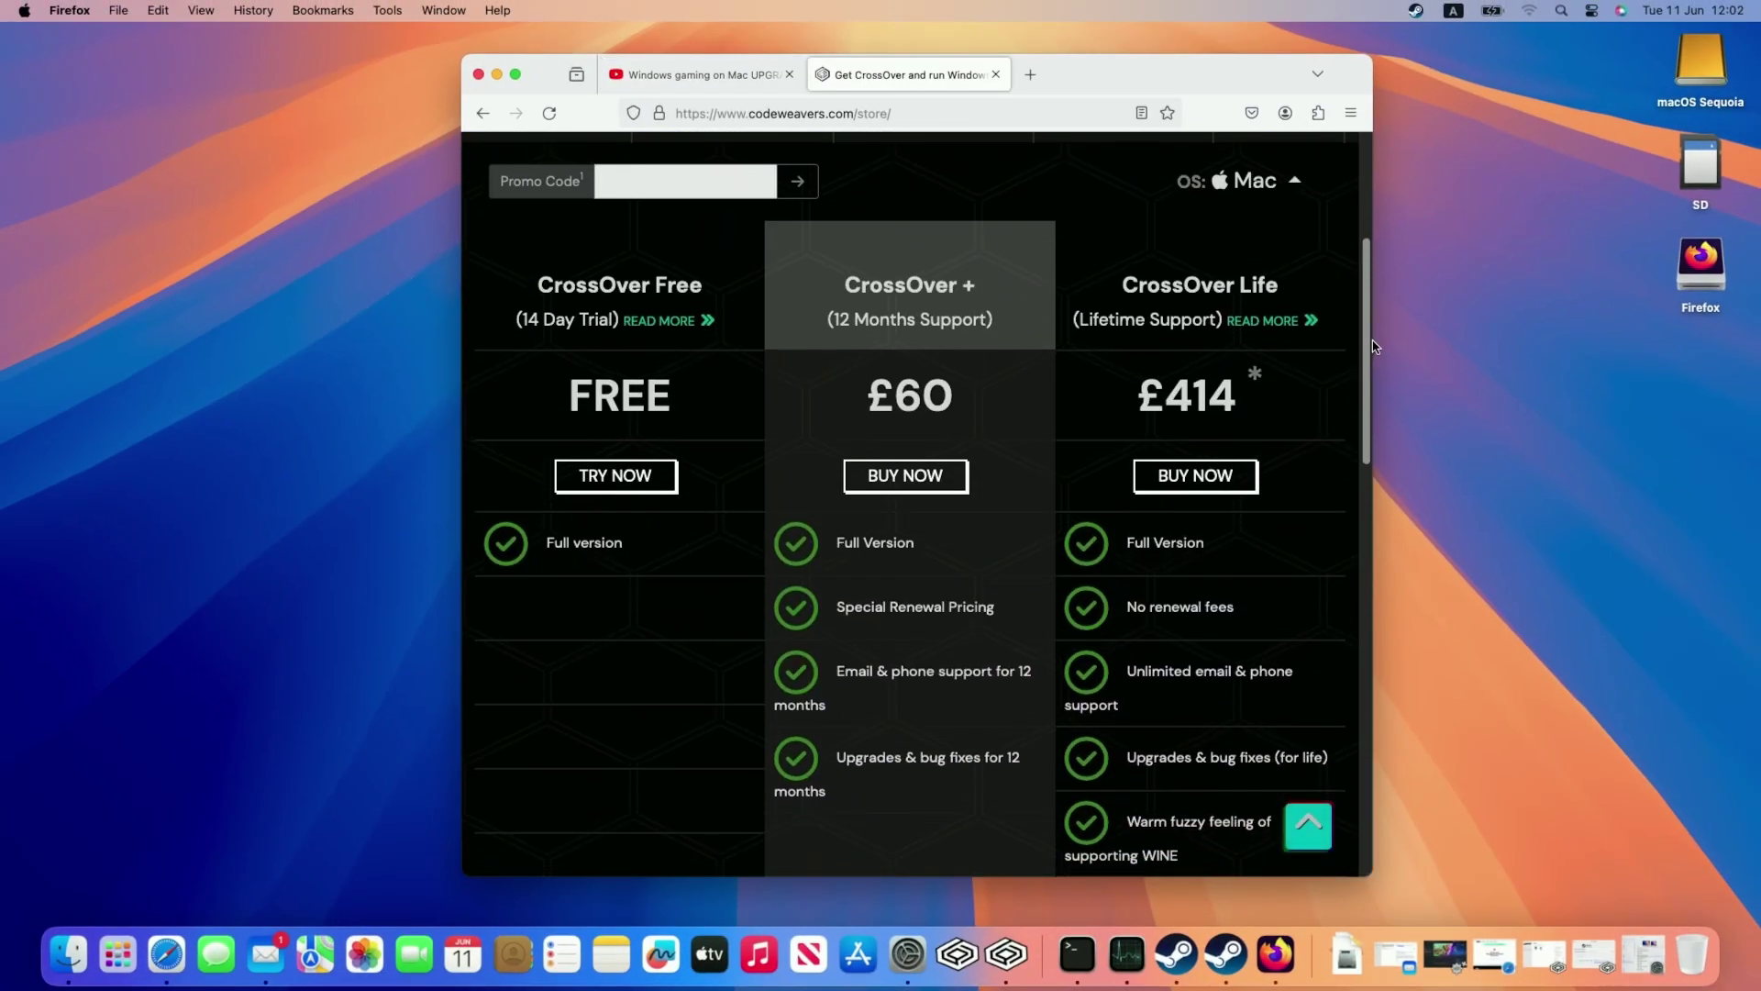
{"action": "scroll", "coordinate": [1373, 346], "scroll_direction": "down", "scroll_amount": 1}
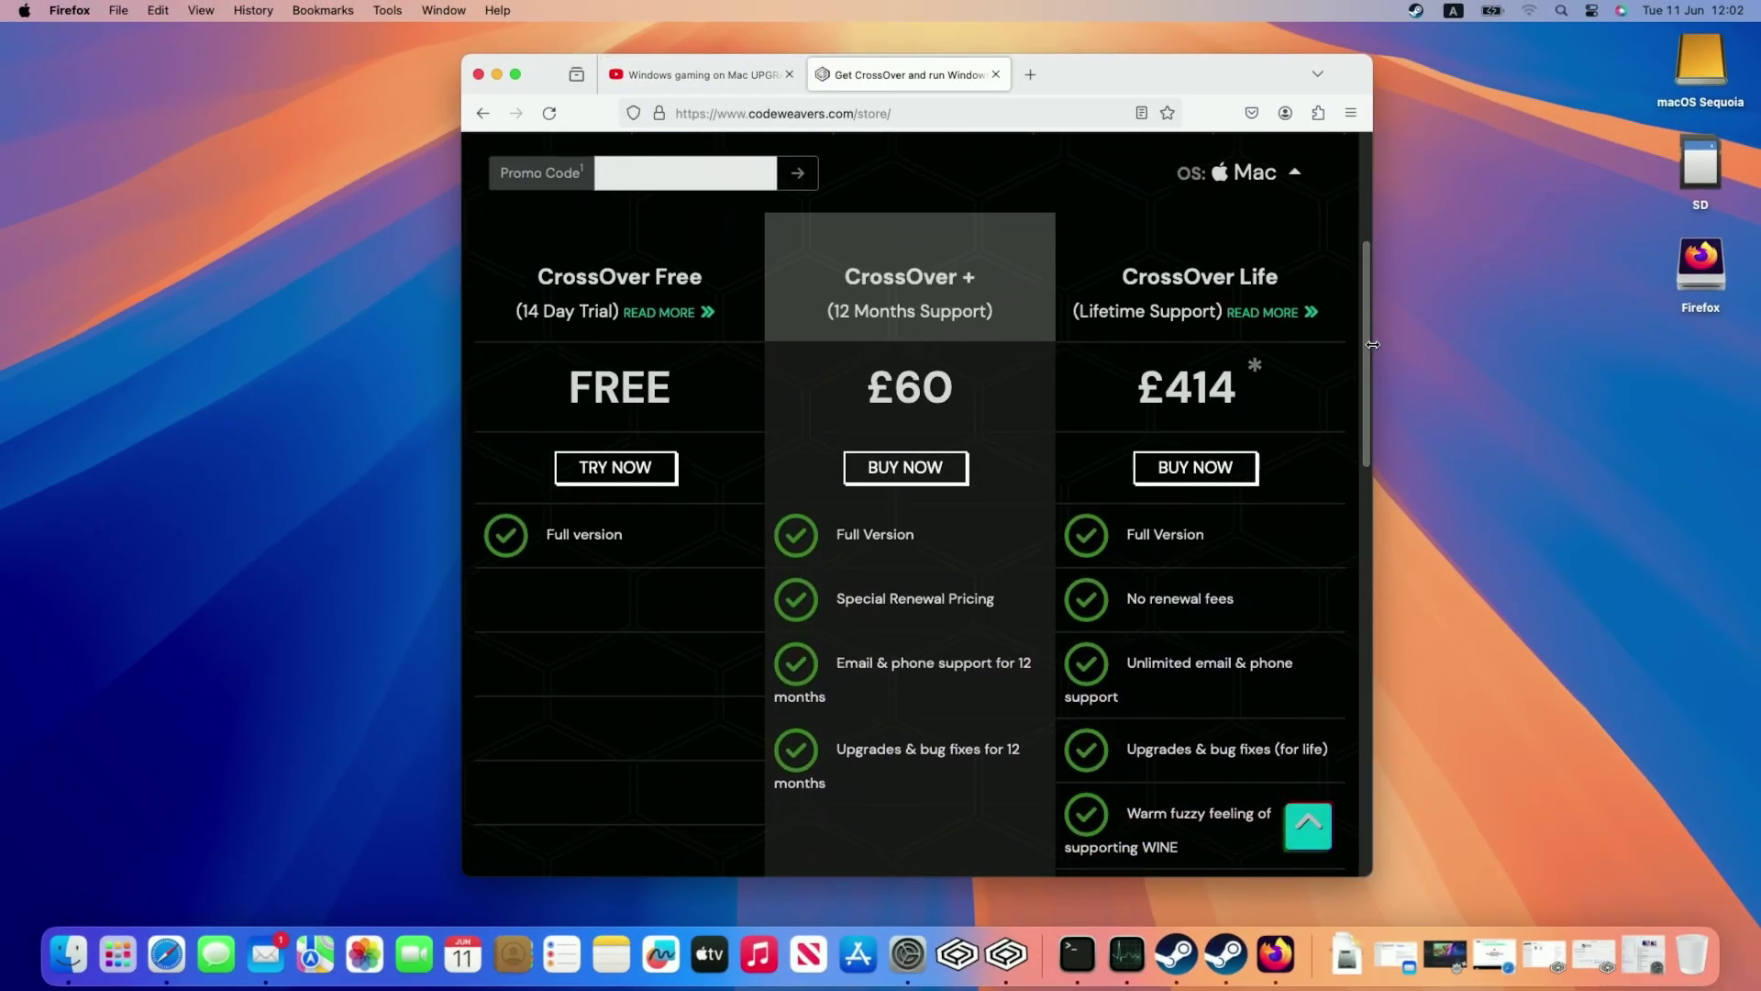
{"action": "left_click", "coordinate": [639, 170]}
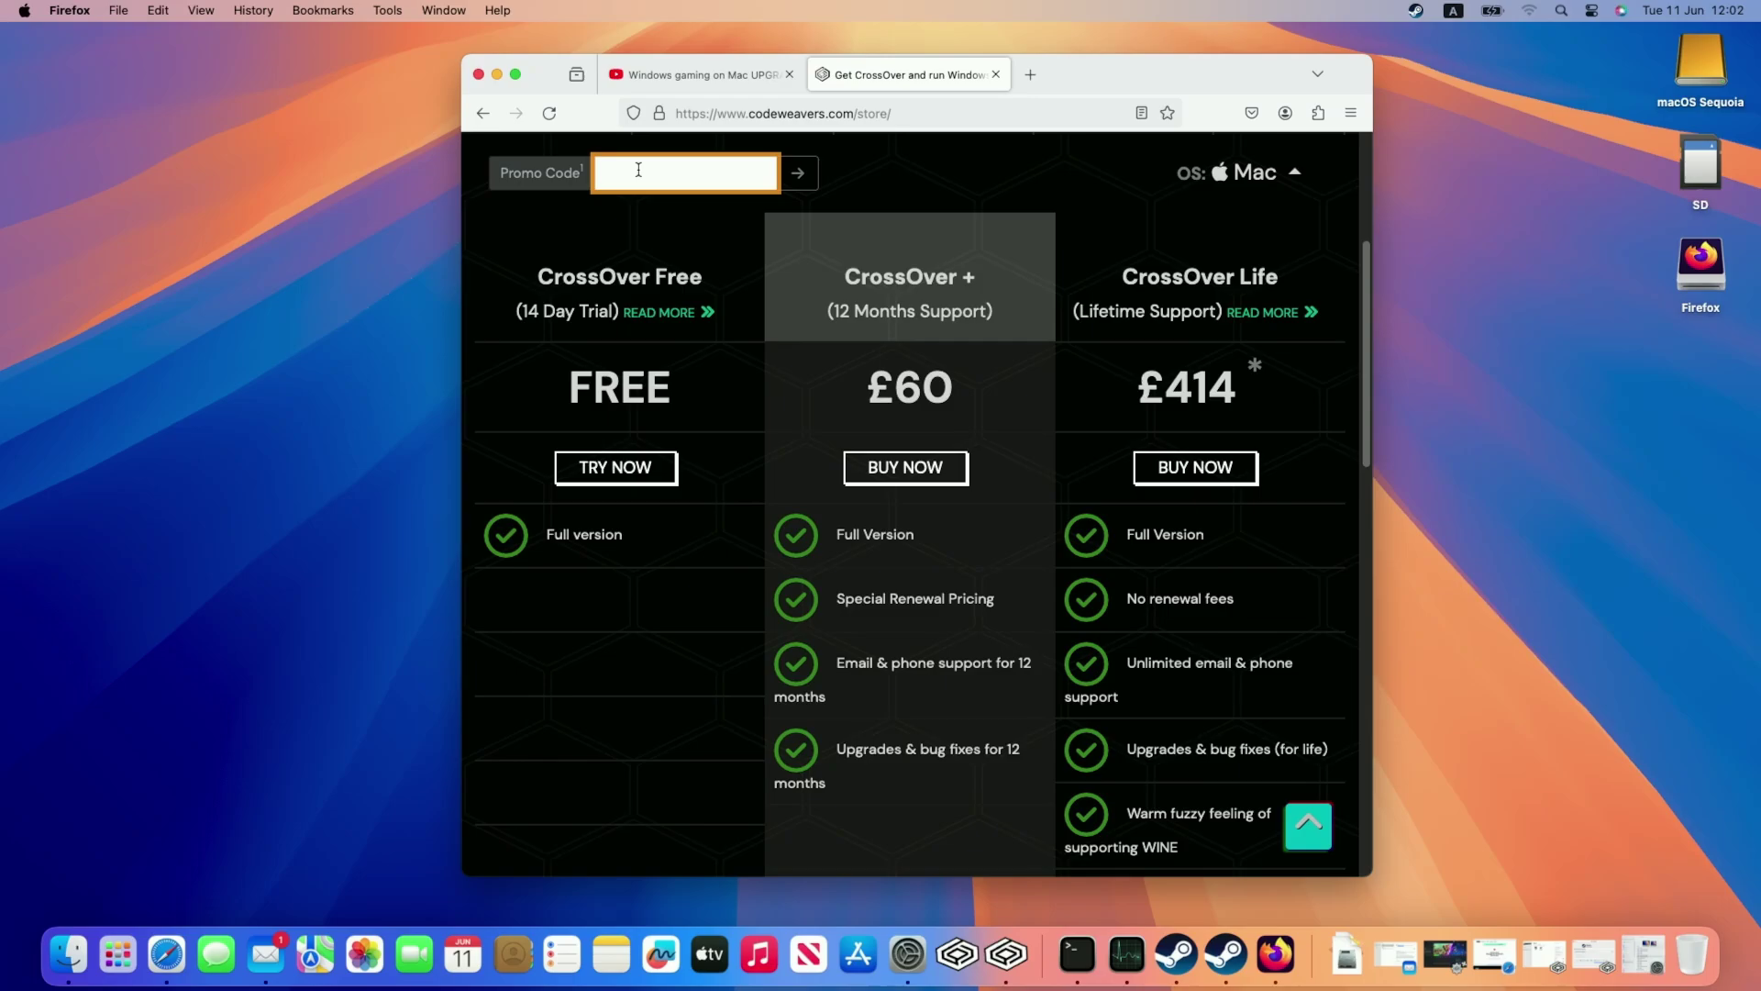
{"action": "type", "text": "A"}
{"action": "key", "text": "Down"}
{"action": "key", "text": "Return"}
{"action": "left_click_drag", "start_coordinate": [609, 170], "coordinate": [771, 172]}
{"action": "left_click", "coordinate": [798, 173]}
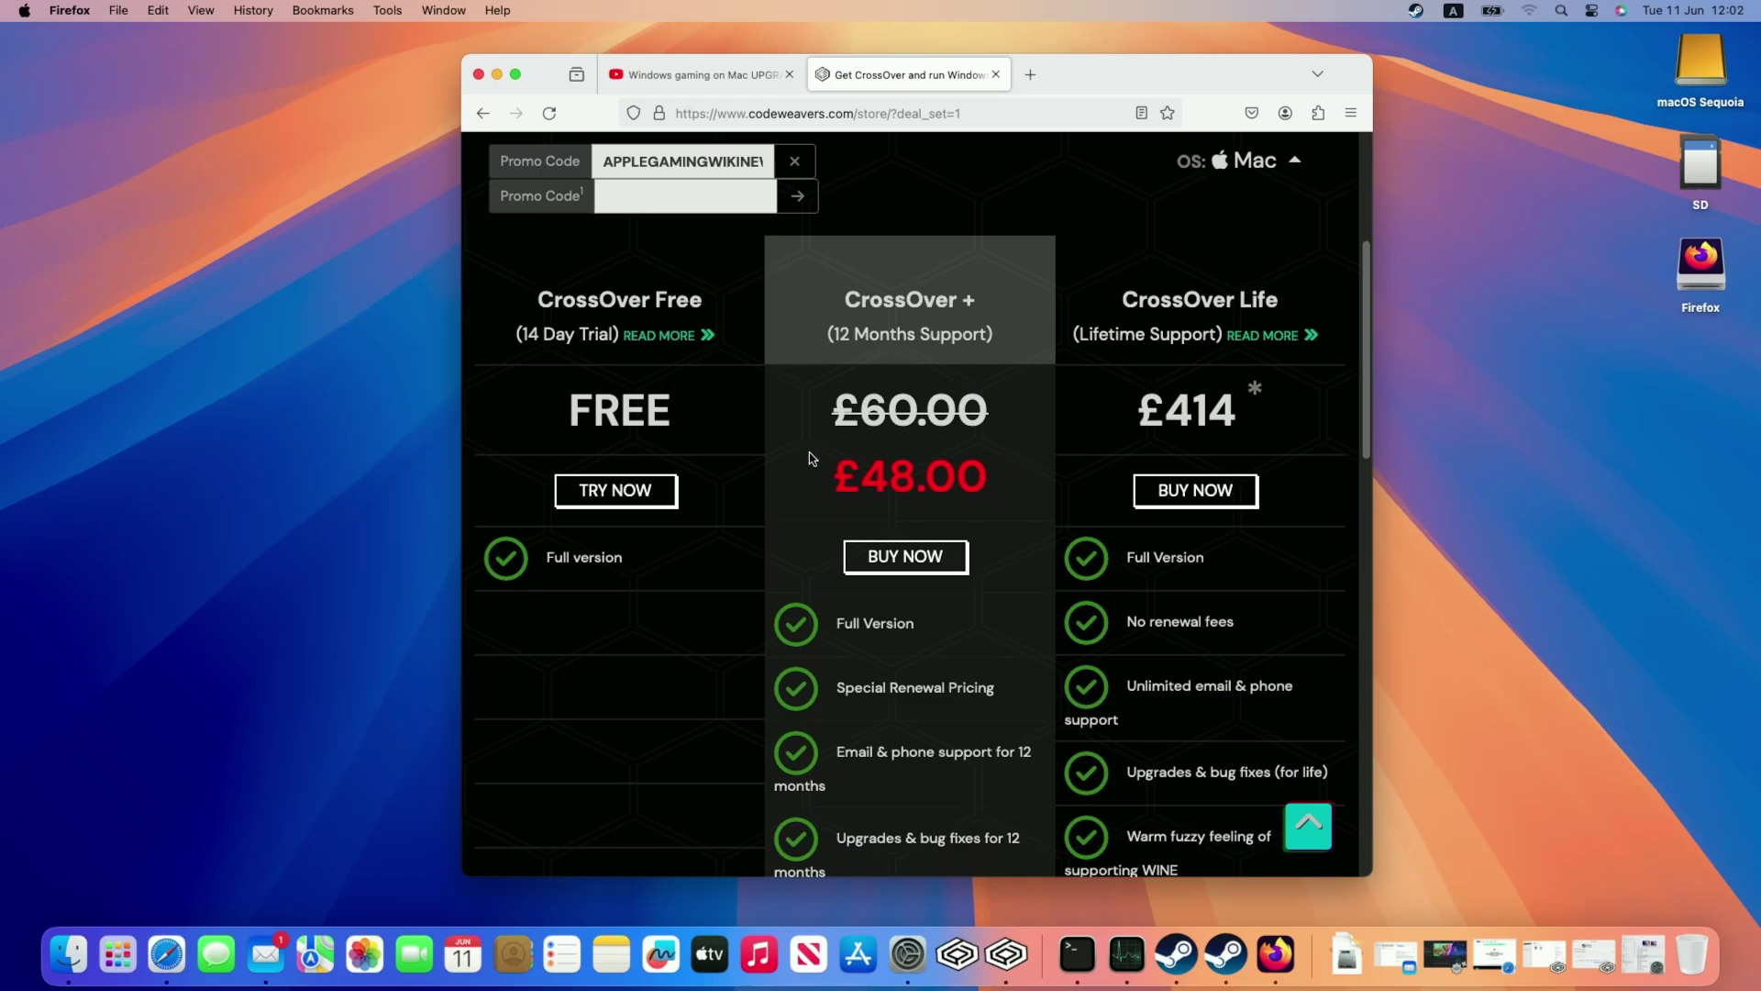
Review the discounted plans and go to the CrossOver Free trial download page
{"action": "left_click_drag", "start_coordinate": [809, 459], "coordinate": [994, 480]}
{"action": "left_click", "coordinate": [966, 432]}
{"action": "mouse_move", "coordinate": [833, 309]}
{"action": "left_mouse_down"}
{"action": "mouse_move", "coordinate": [979, 303]}
{"action": "mouse_move", "coordinate": [845, 298]}
{"action": "left_mouse_up"}
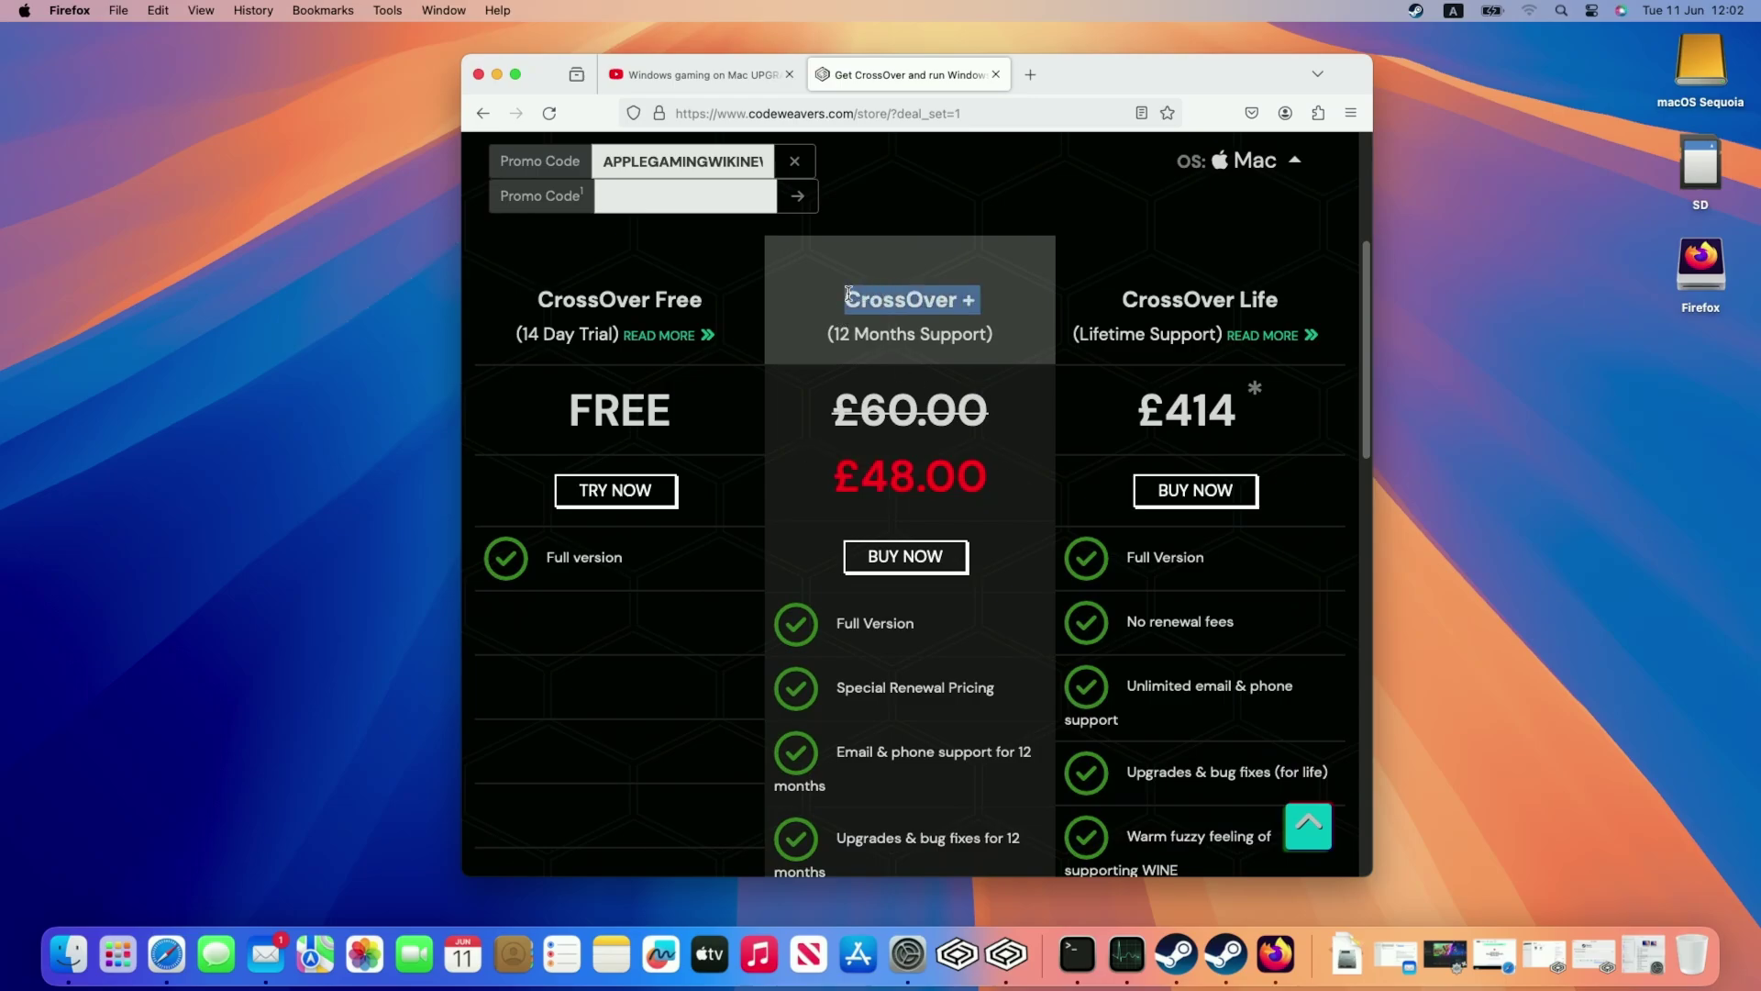
{"action": "left_click", "coordinate": [840, 311]}
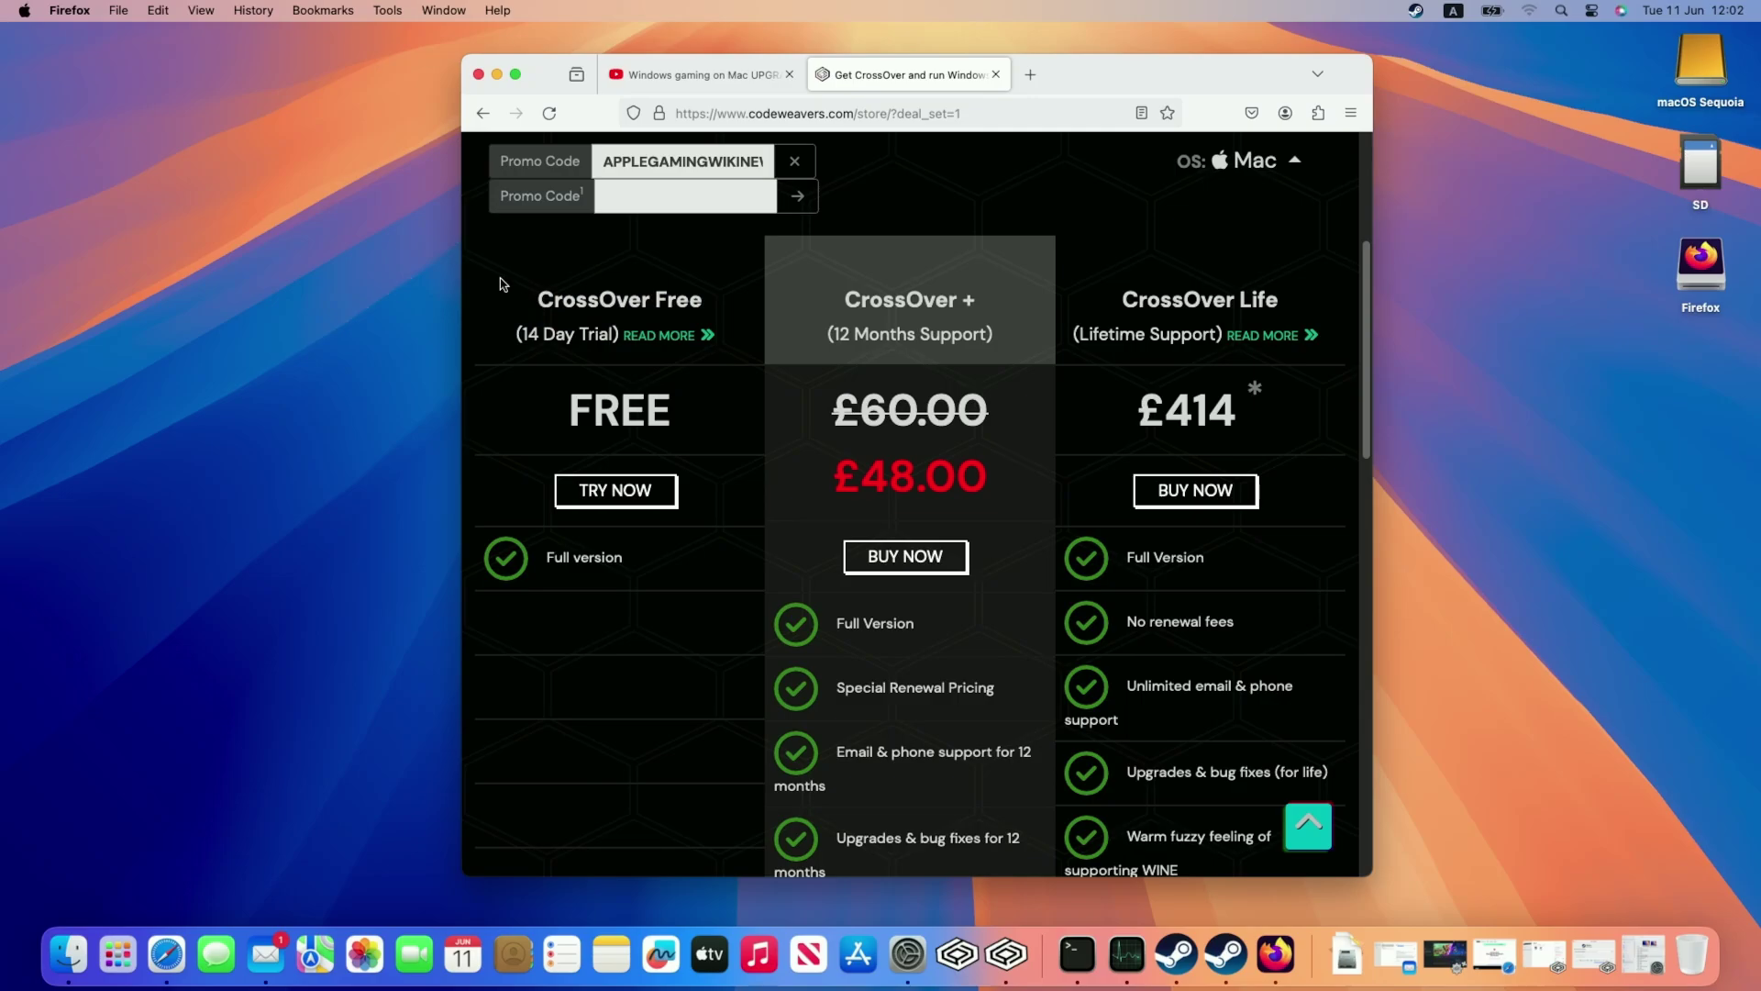
{"action": "left_click_drag", "start_coordinate": [523, 297], "coordinate": [706, 357]}
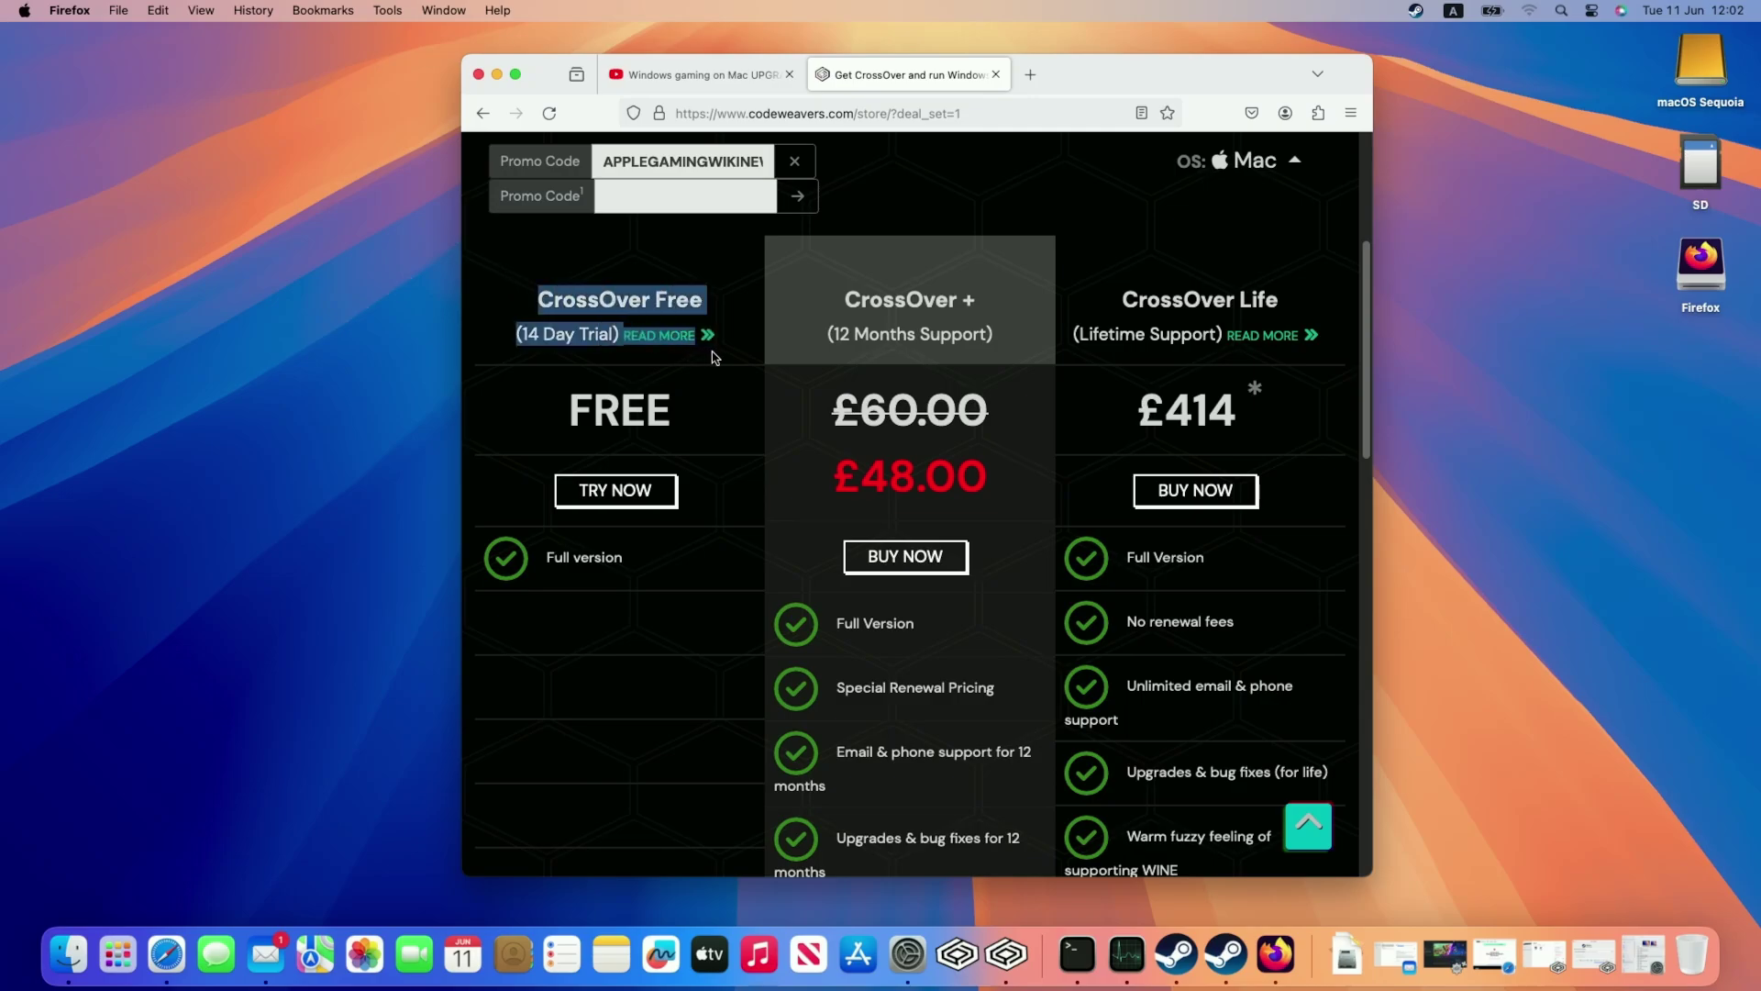
{"action": "left_click", "coordinate": [632, 306]}
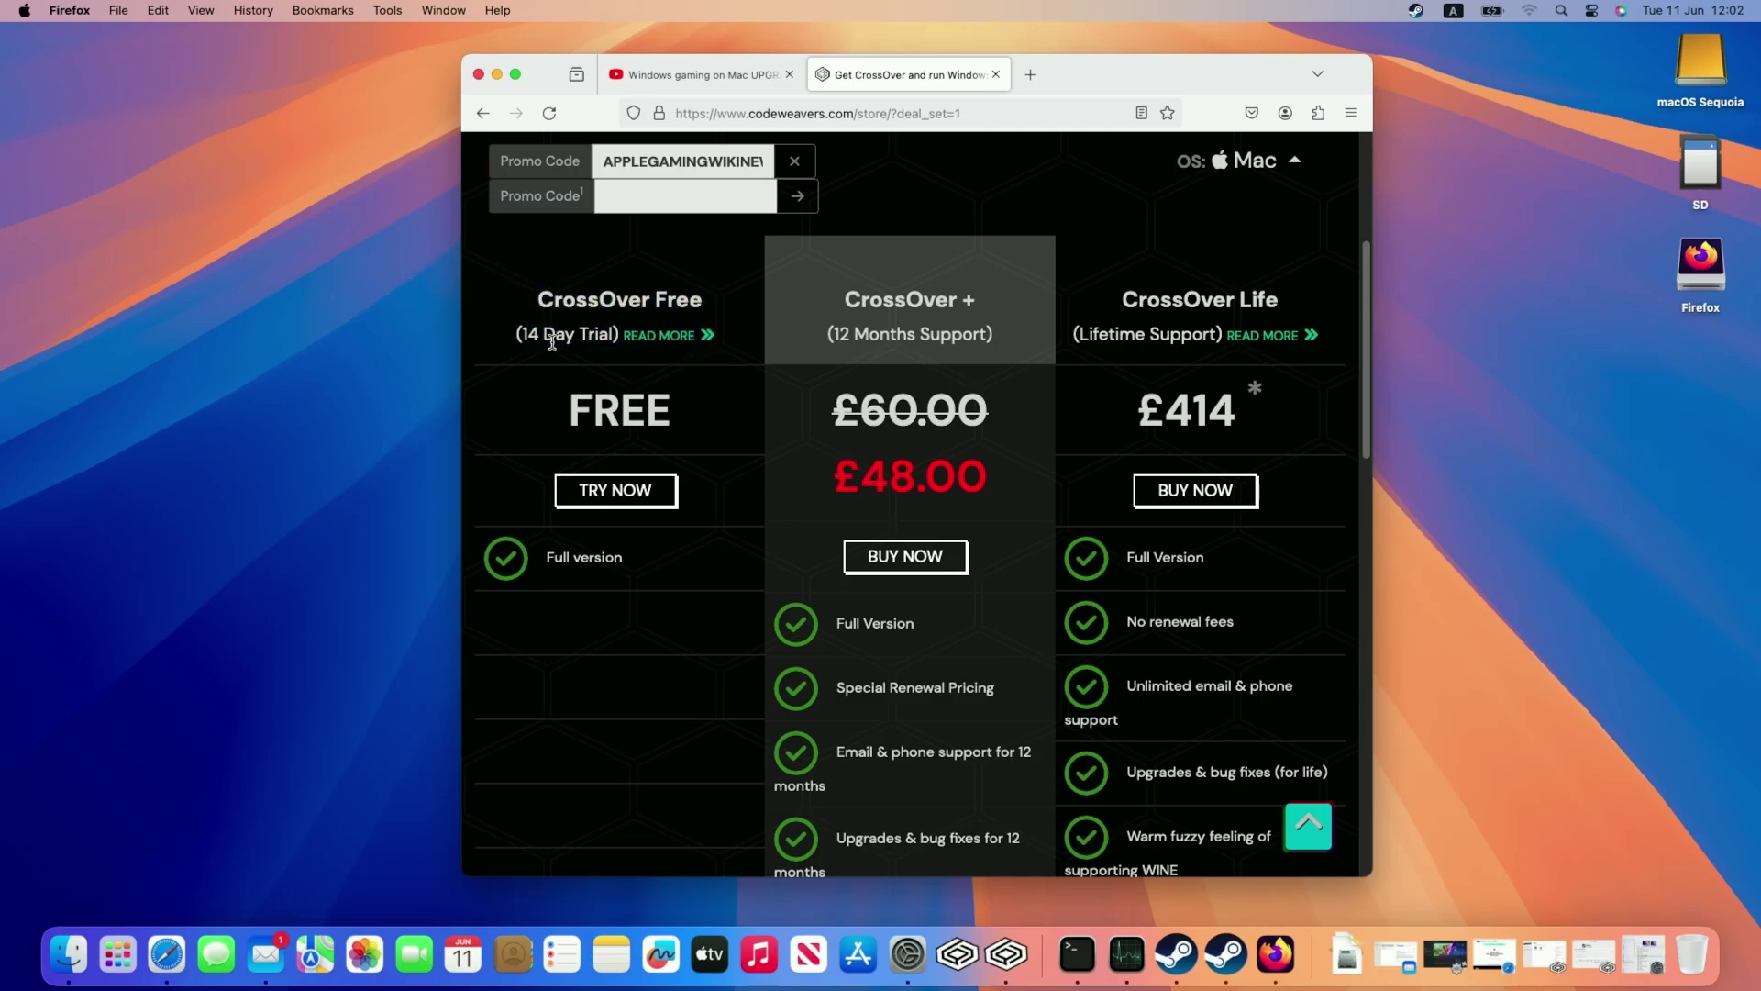
{"action": "left_click", "coordinate": [646, 499]}
{"action": "scroll", "coordinate": [810, 326], "scroll_direction": "down", "scroll_amount": 10}
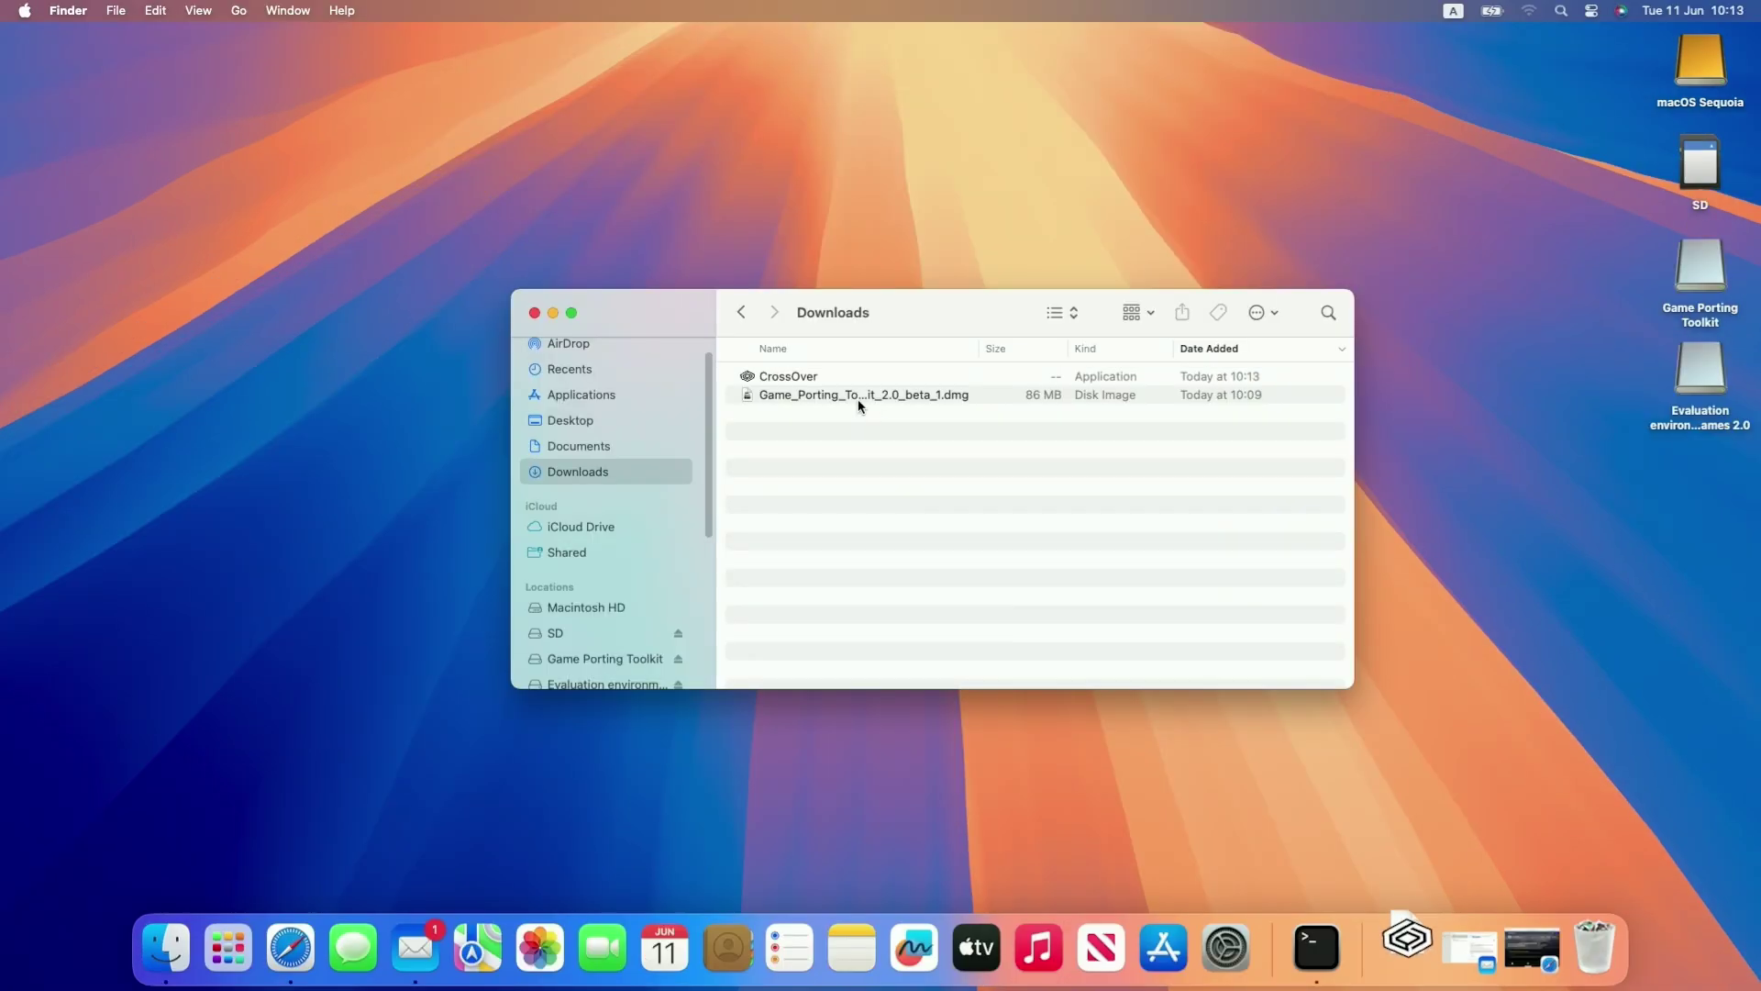
Move CrossOver from Downloads into Applications, launch it, and install Rosetta
{"action": "left_click", "coordinate": [827, 379]}
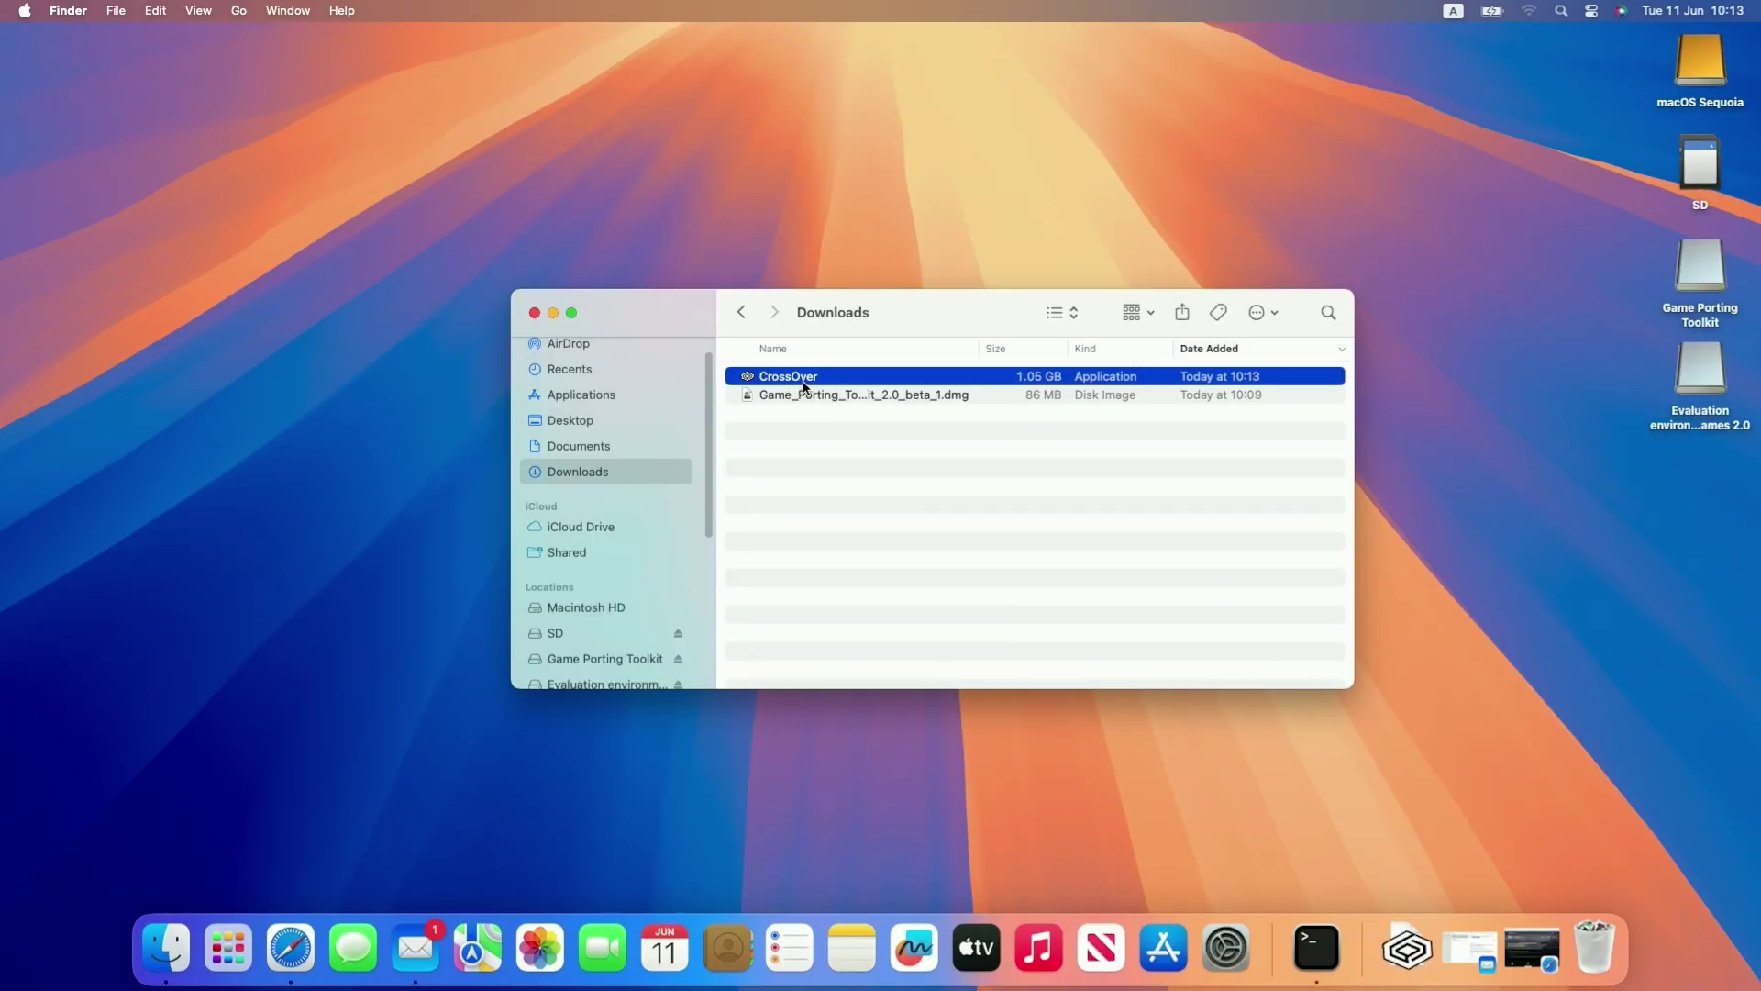
{"action": "left_click_drag", "start_coordinate": [796, 378], "coordinate": [967, 520]}
{"action": "double_click", "coordinate": [973, 514]}
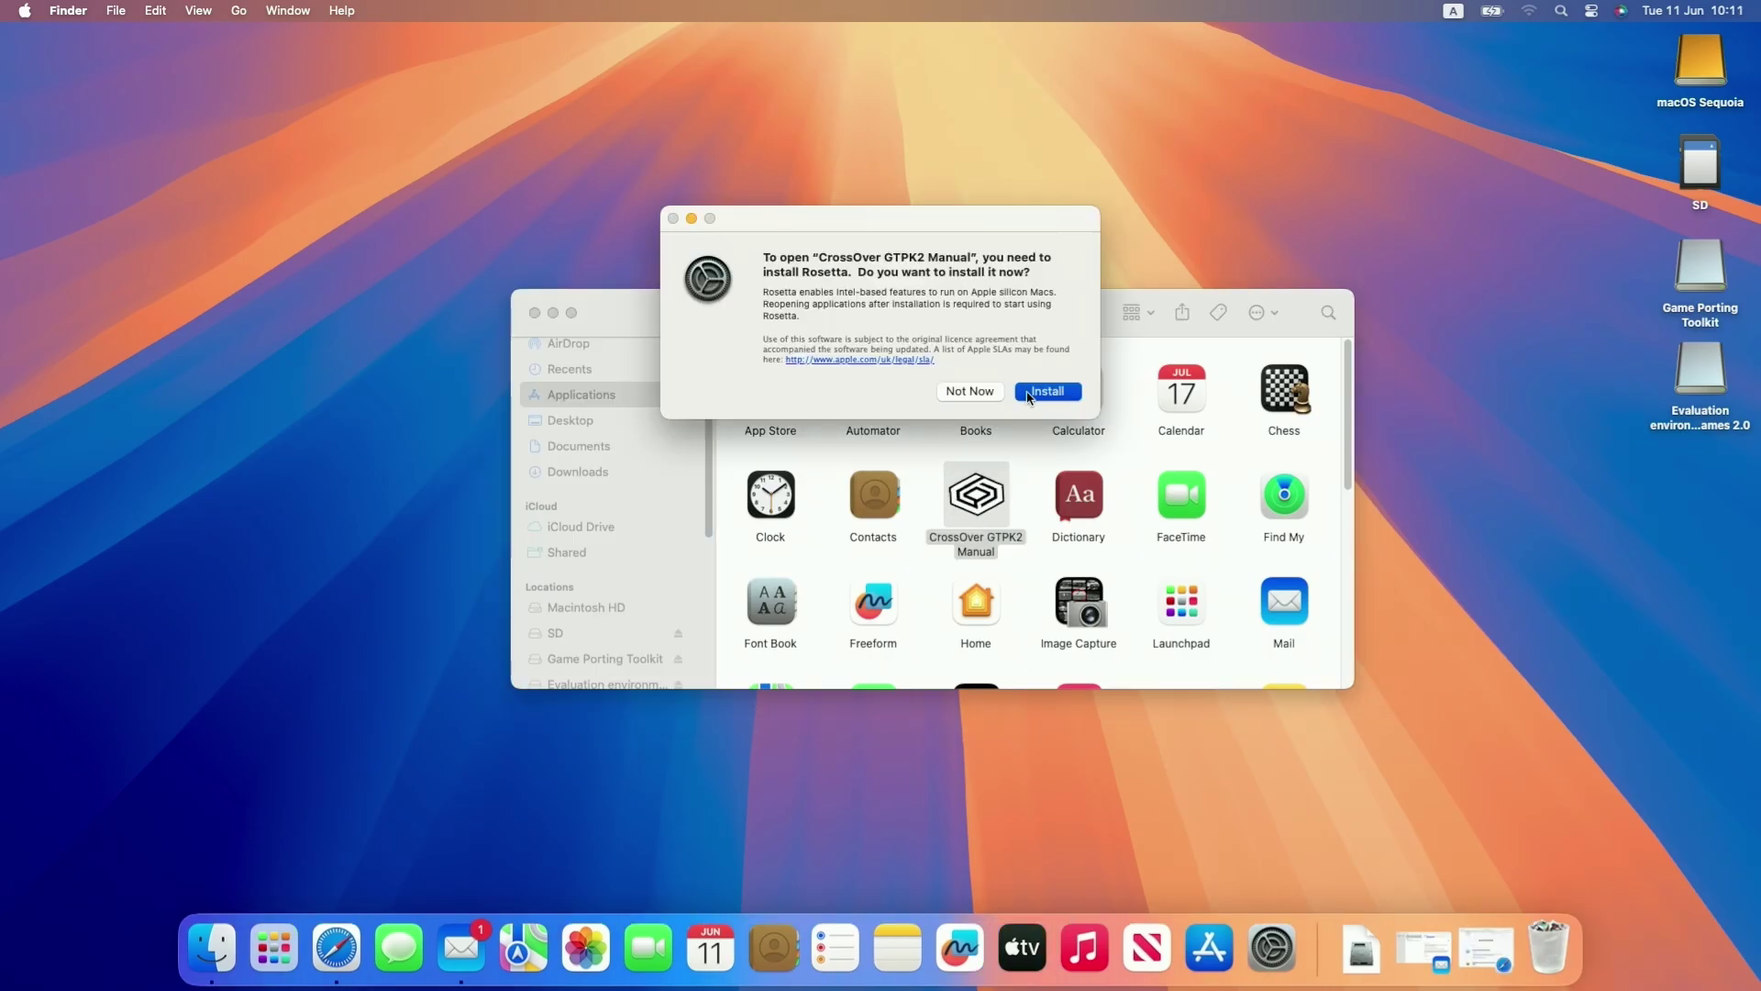
{"action": "left_click", "coordinate": [1030, 394]}
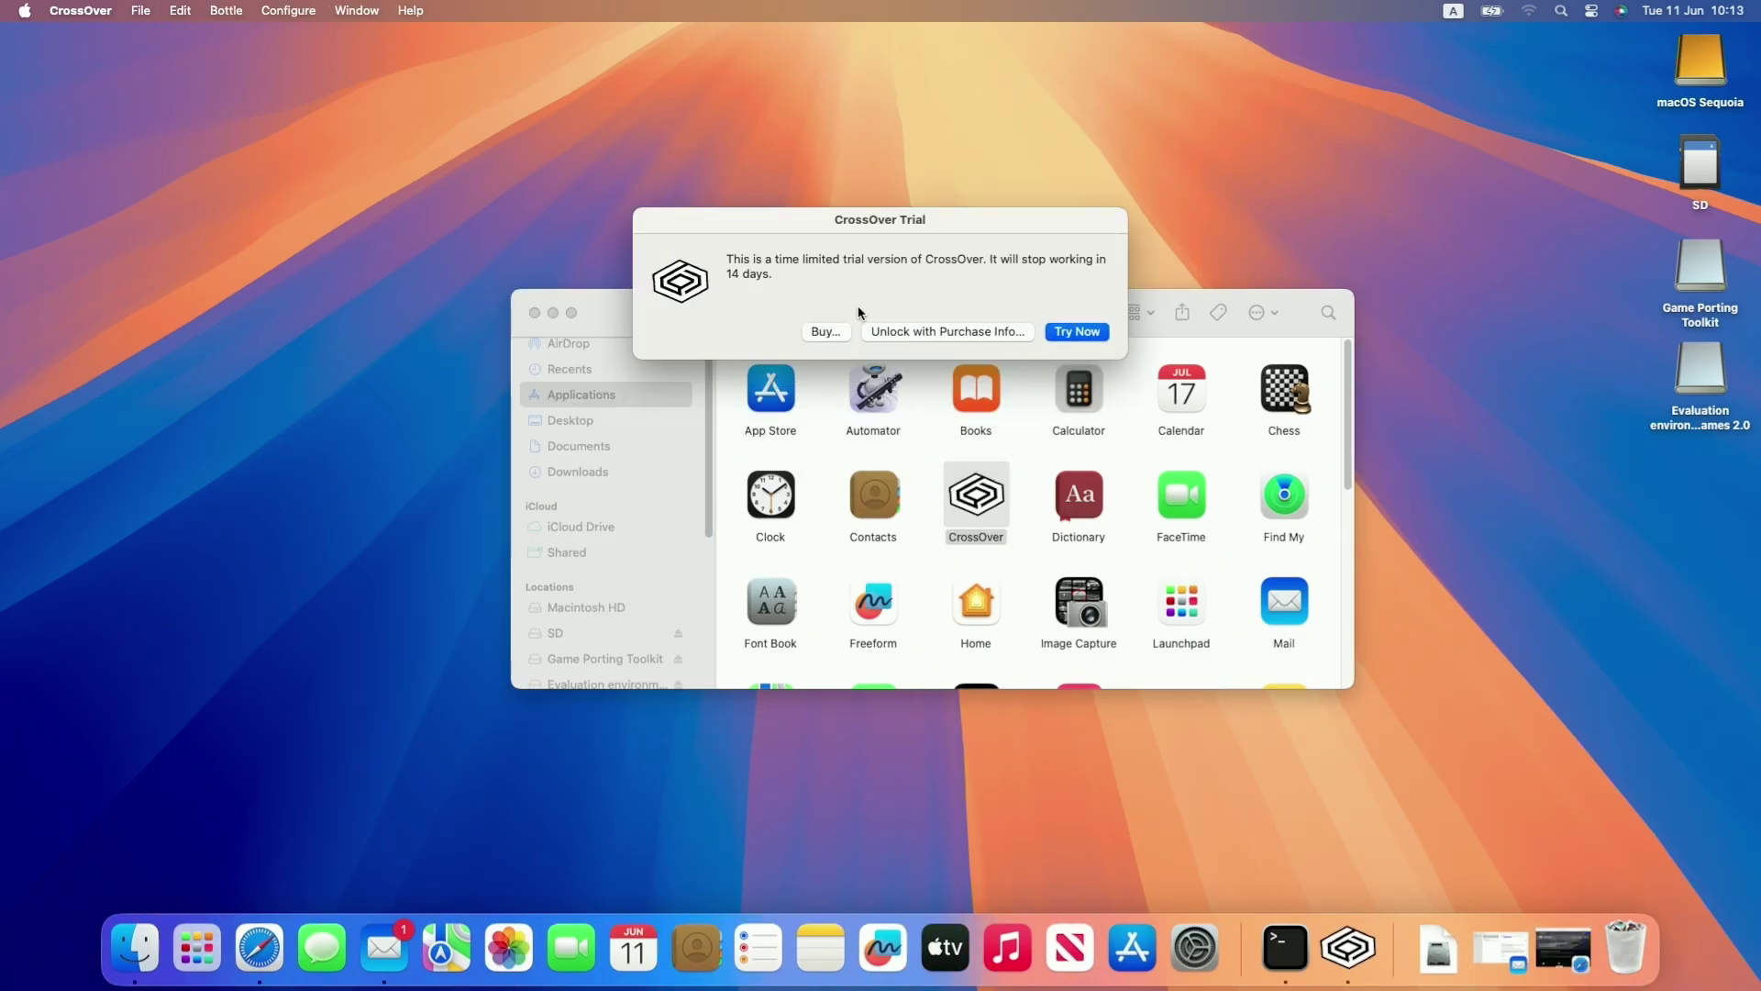
Skip unlocking with purchase details and continue using CrossOver as a trial
{"action": "left_click", "coordinate": [917, 331]}
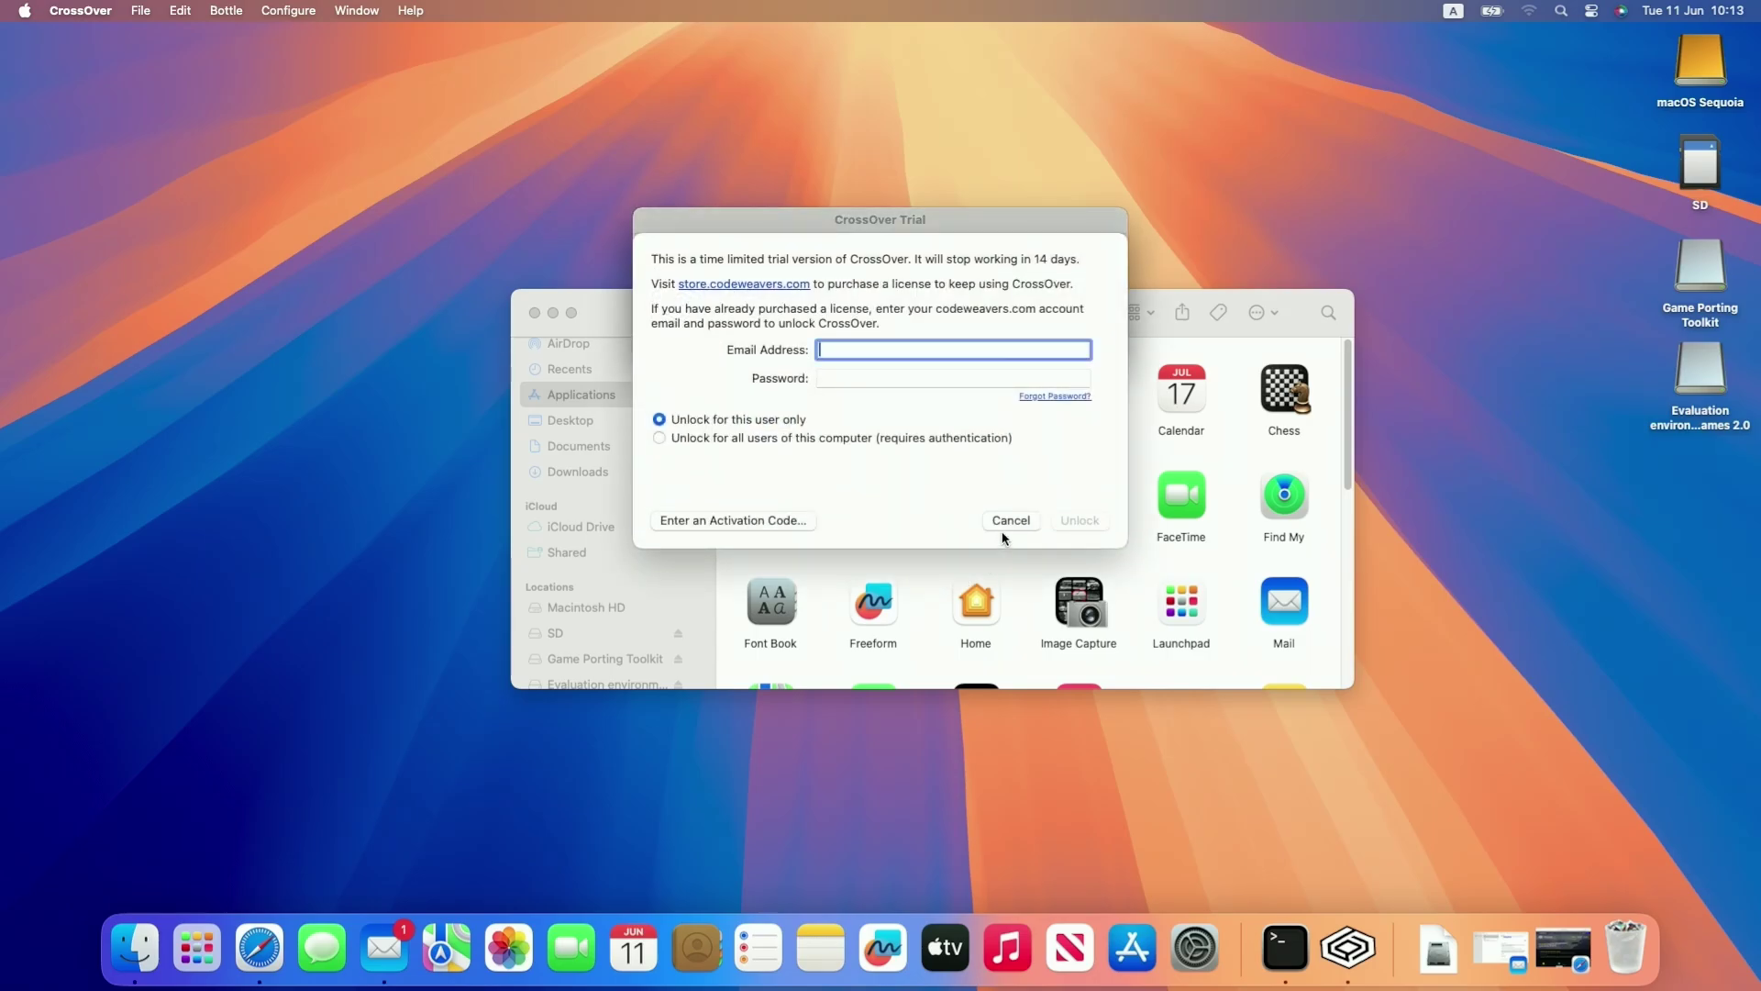
{"action": "left_click", "coordinate": [1009, 521]}
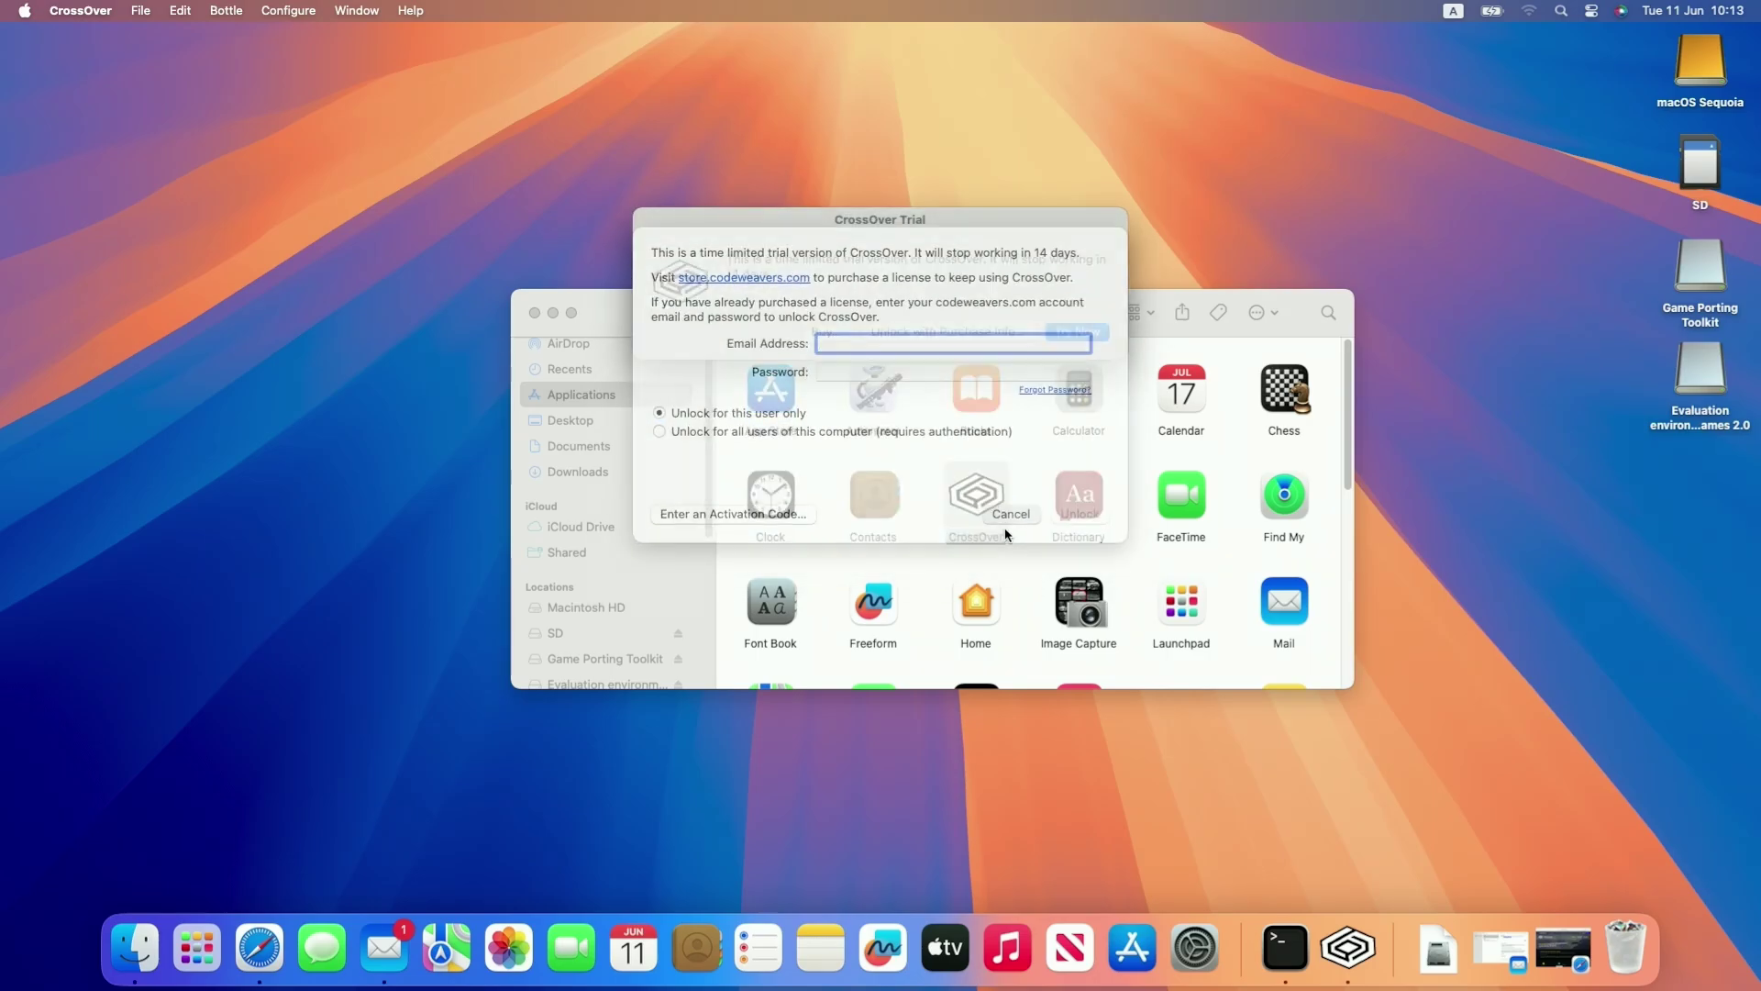
{"action": "left_click", "coordinate": [1074, 333]}
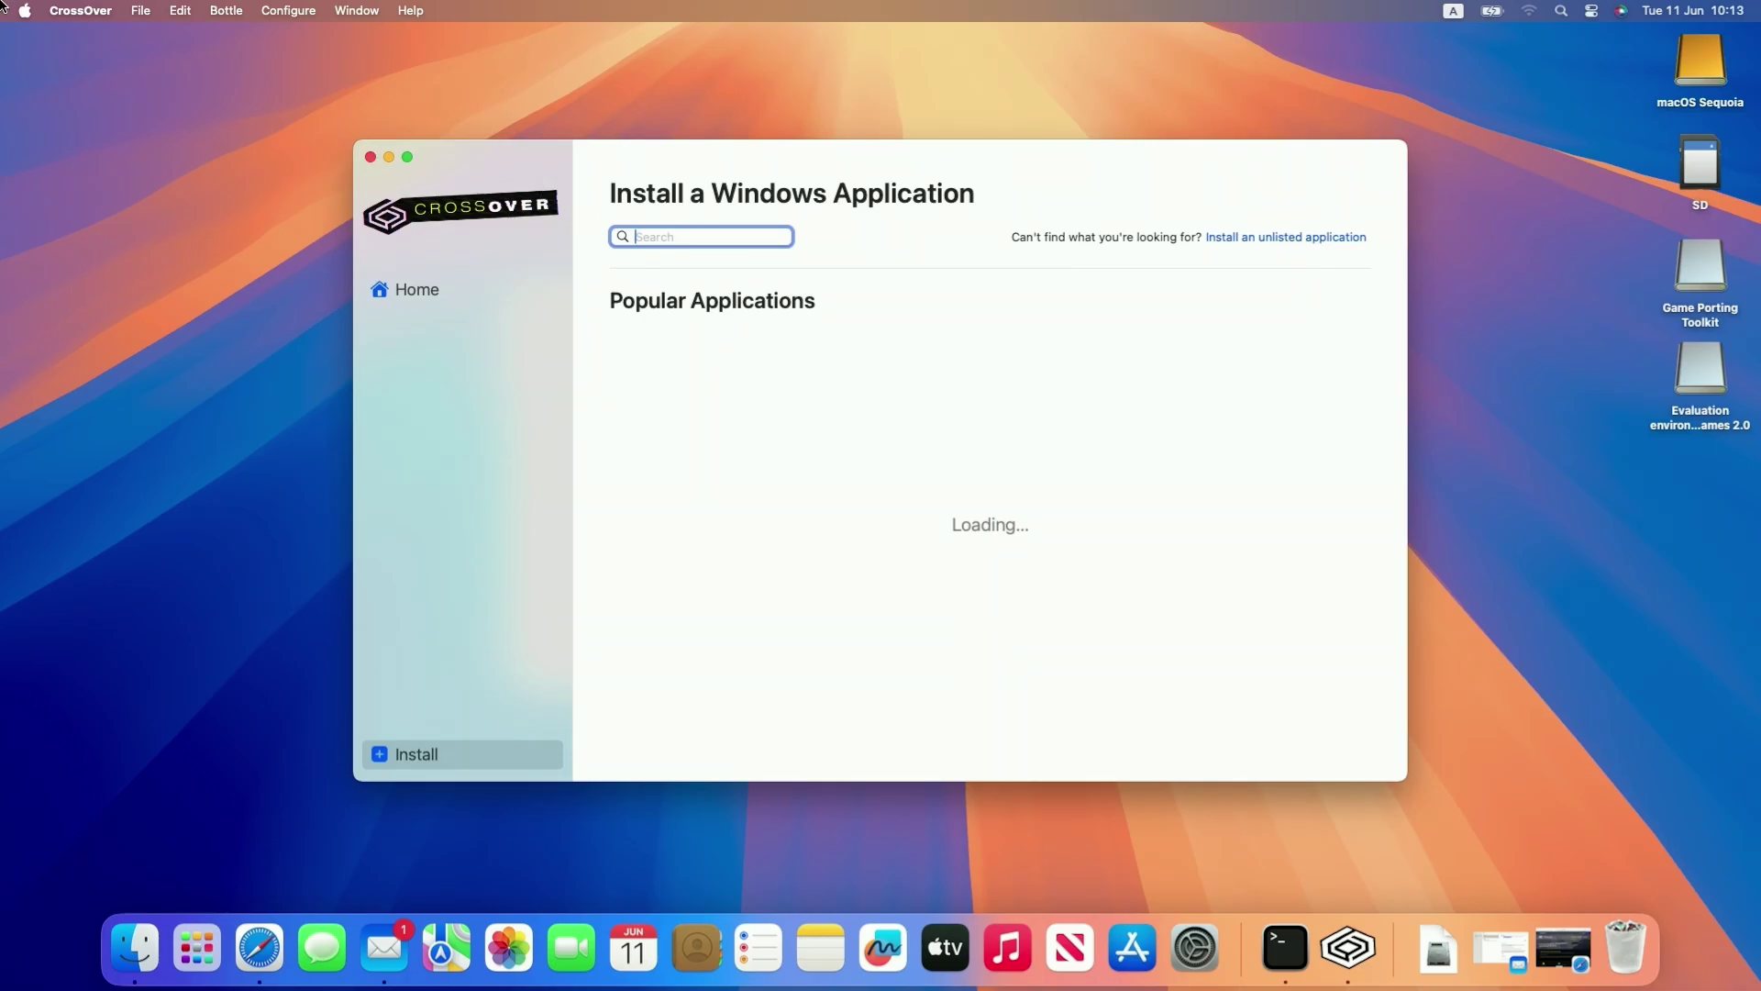
Quit CrossOver, leaving its app in the Finder Applications folder
{"action": "left_click", "coordinate": [74, 10]}
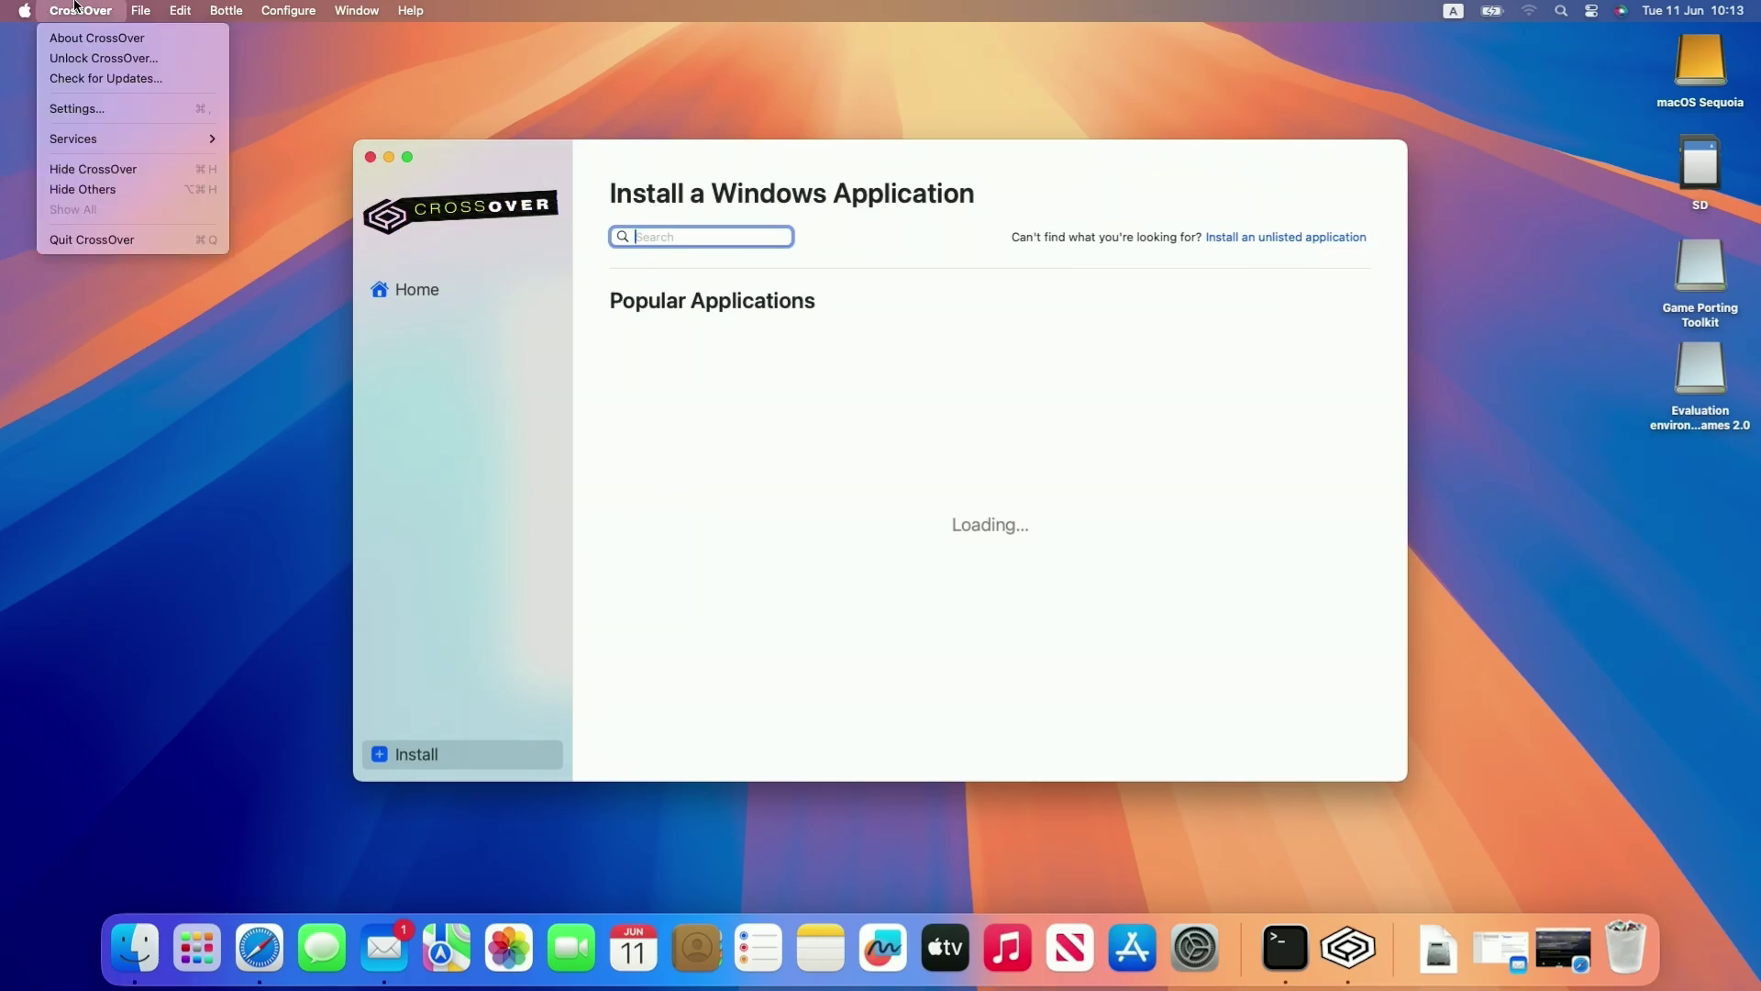
{"action": "left_click", "coordinate": [152, 243]}
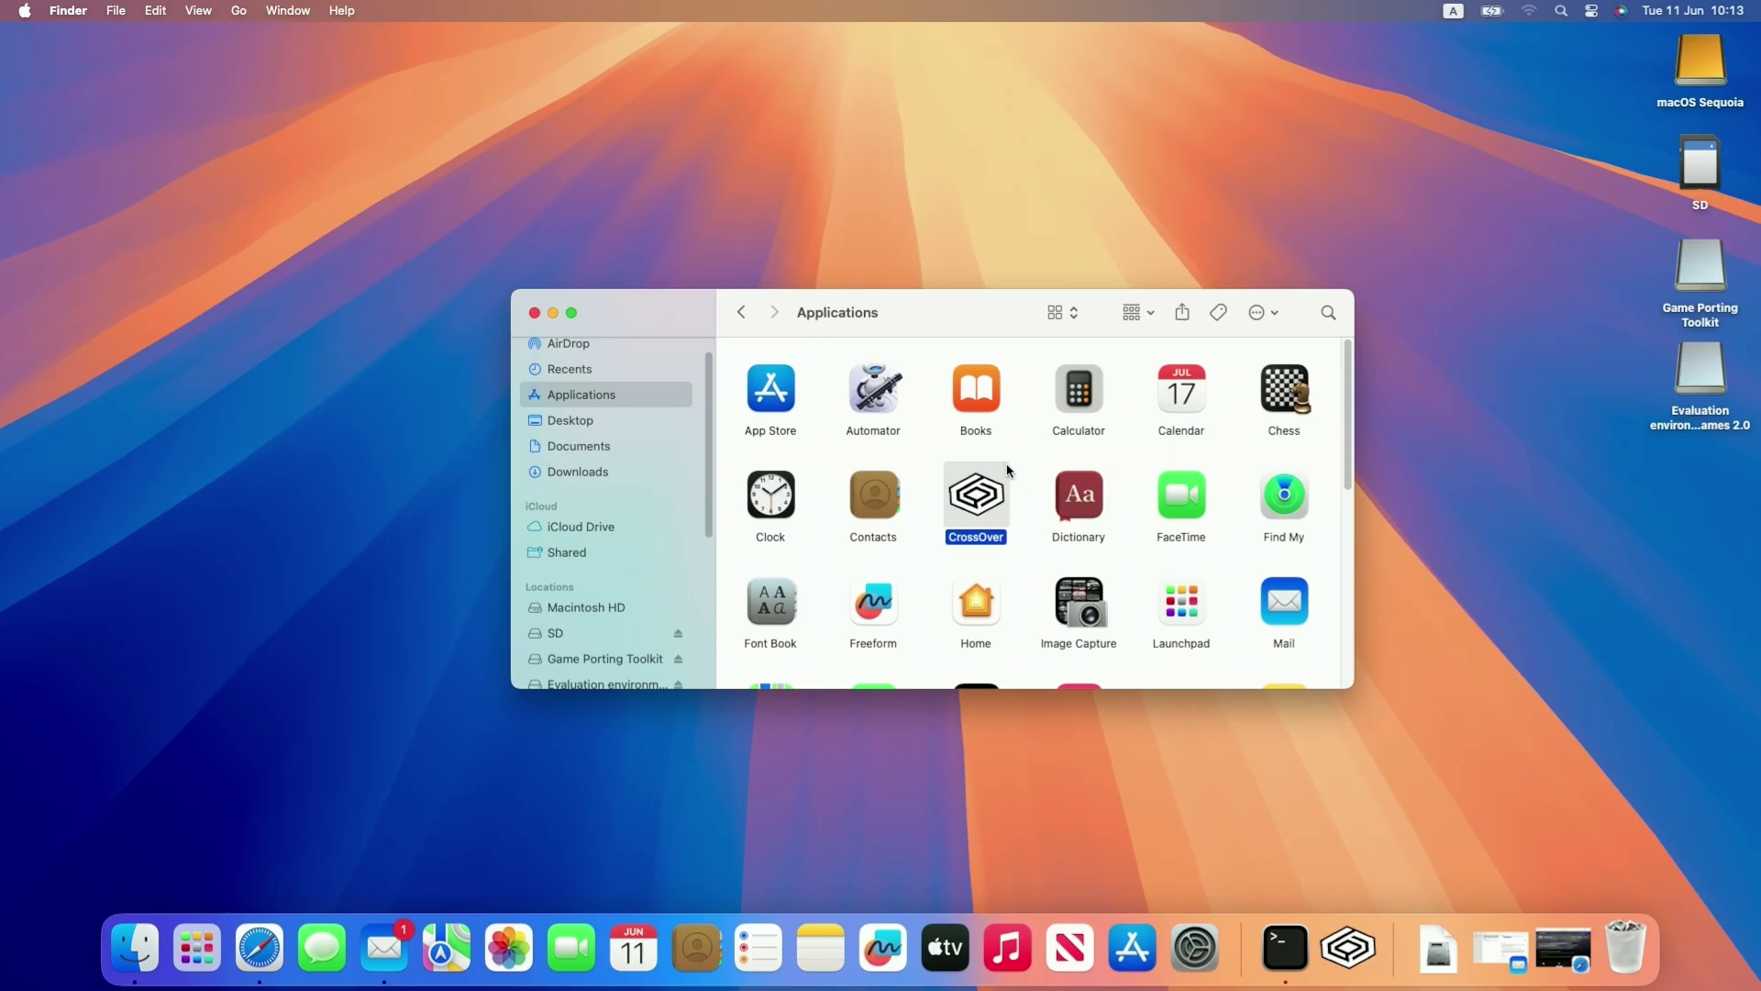
{"action": "left_click", "coordinate": [1030, 465]}
{"action": "left_click_drag", "start_coordinate": [1031, 486], "coordinate": [978, 520]}
{"action": "left_click", "coordinate": [1038, 525]}
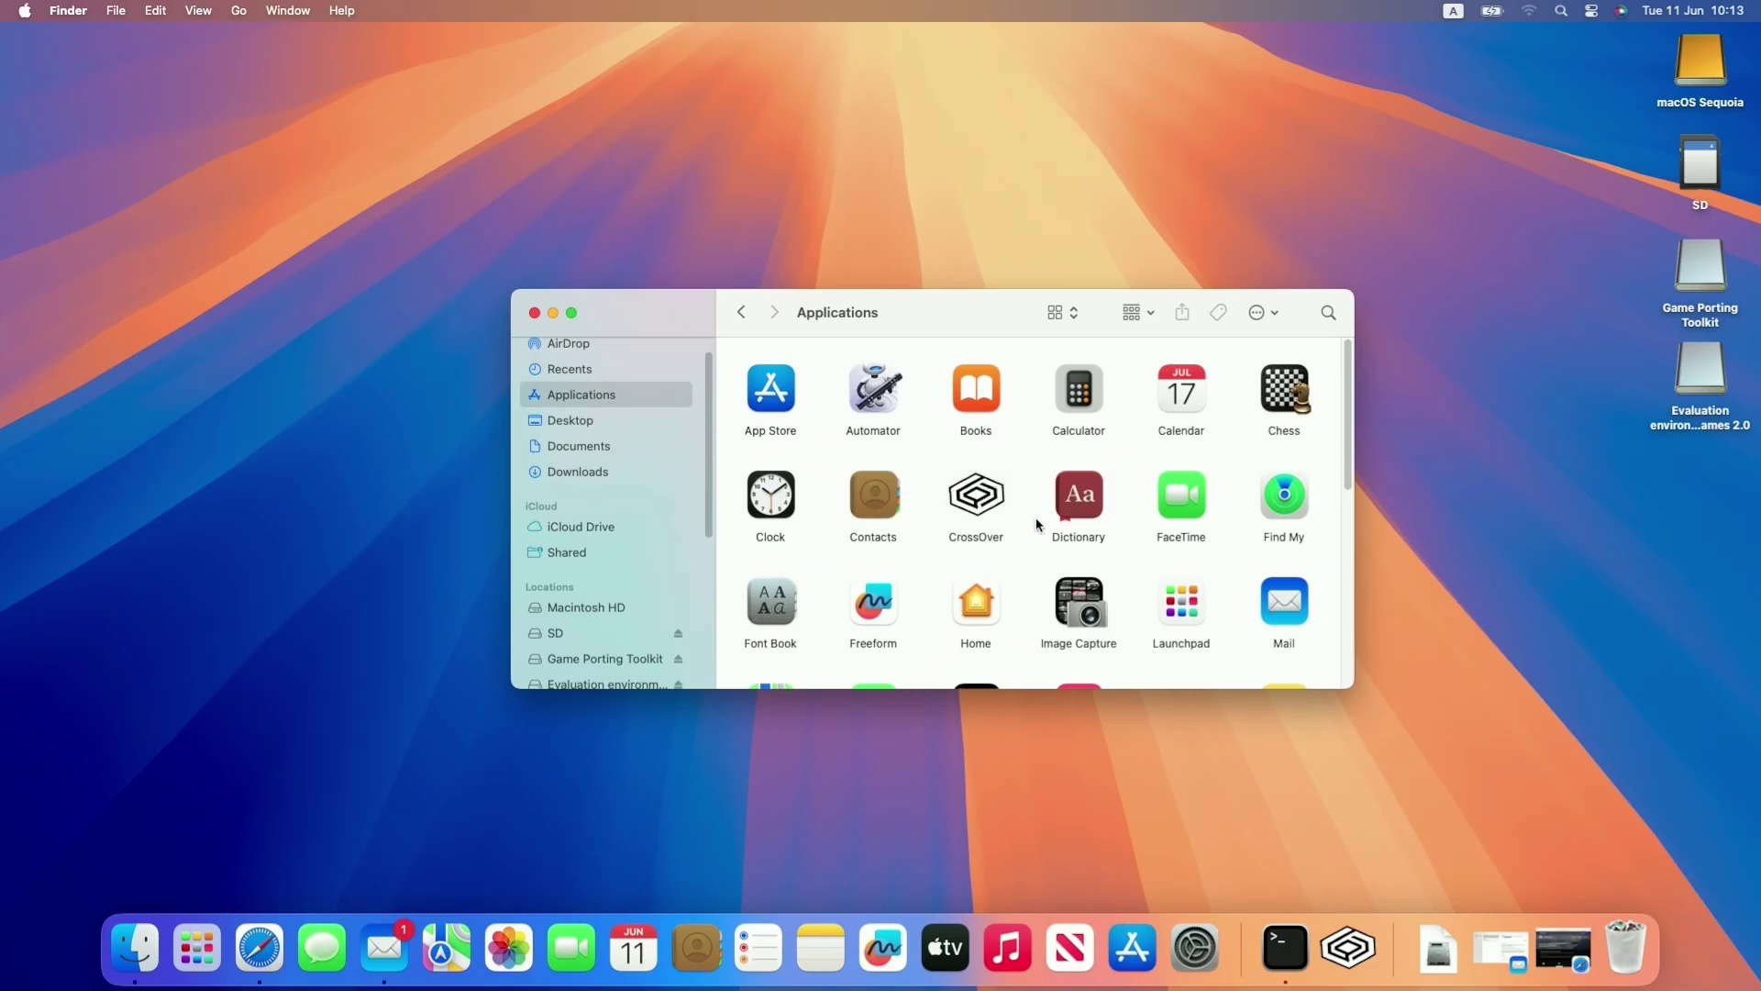
{"action": "left_click", "coordinate": [977, 498]}
{"action": "left_click", "coordinate": [1032, 561]}
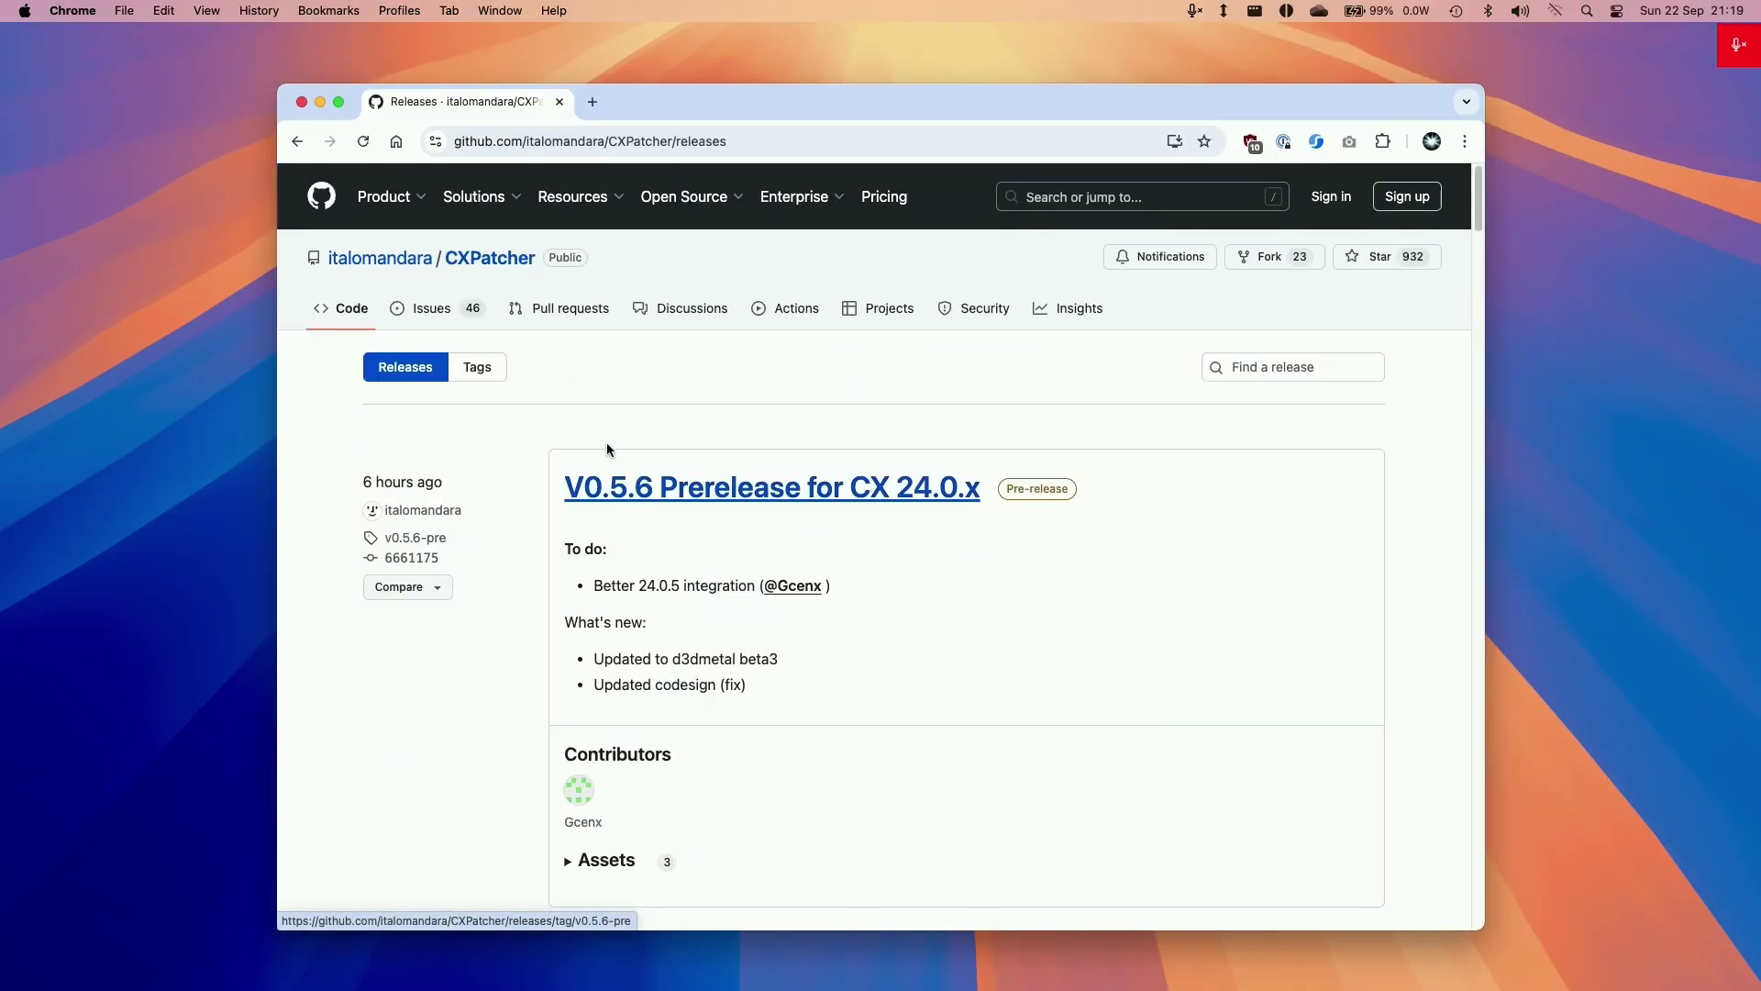
Open the CXPatcher Releases page showing the V0.5.6 Prerelease for CX 24.0.x
{"action": "left_click", "coordinate": [297, 140]}
{"action": "left_click", "coordinate": [683, 137]}
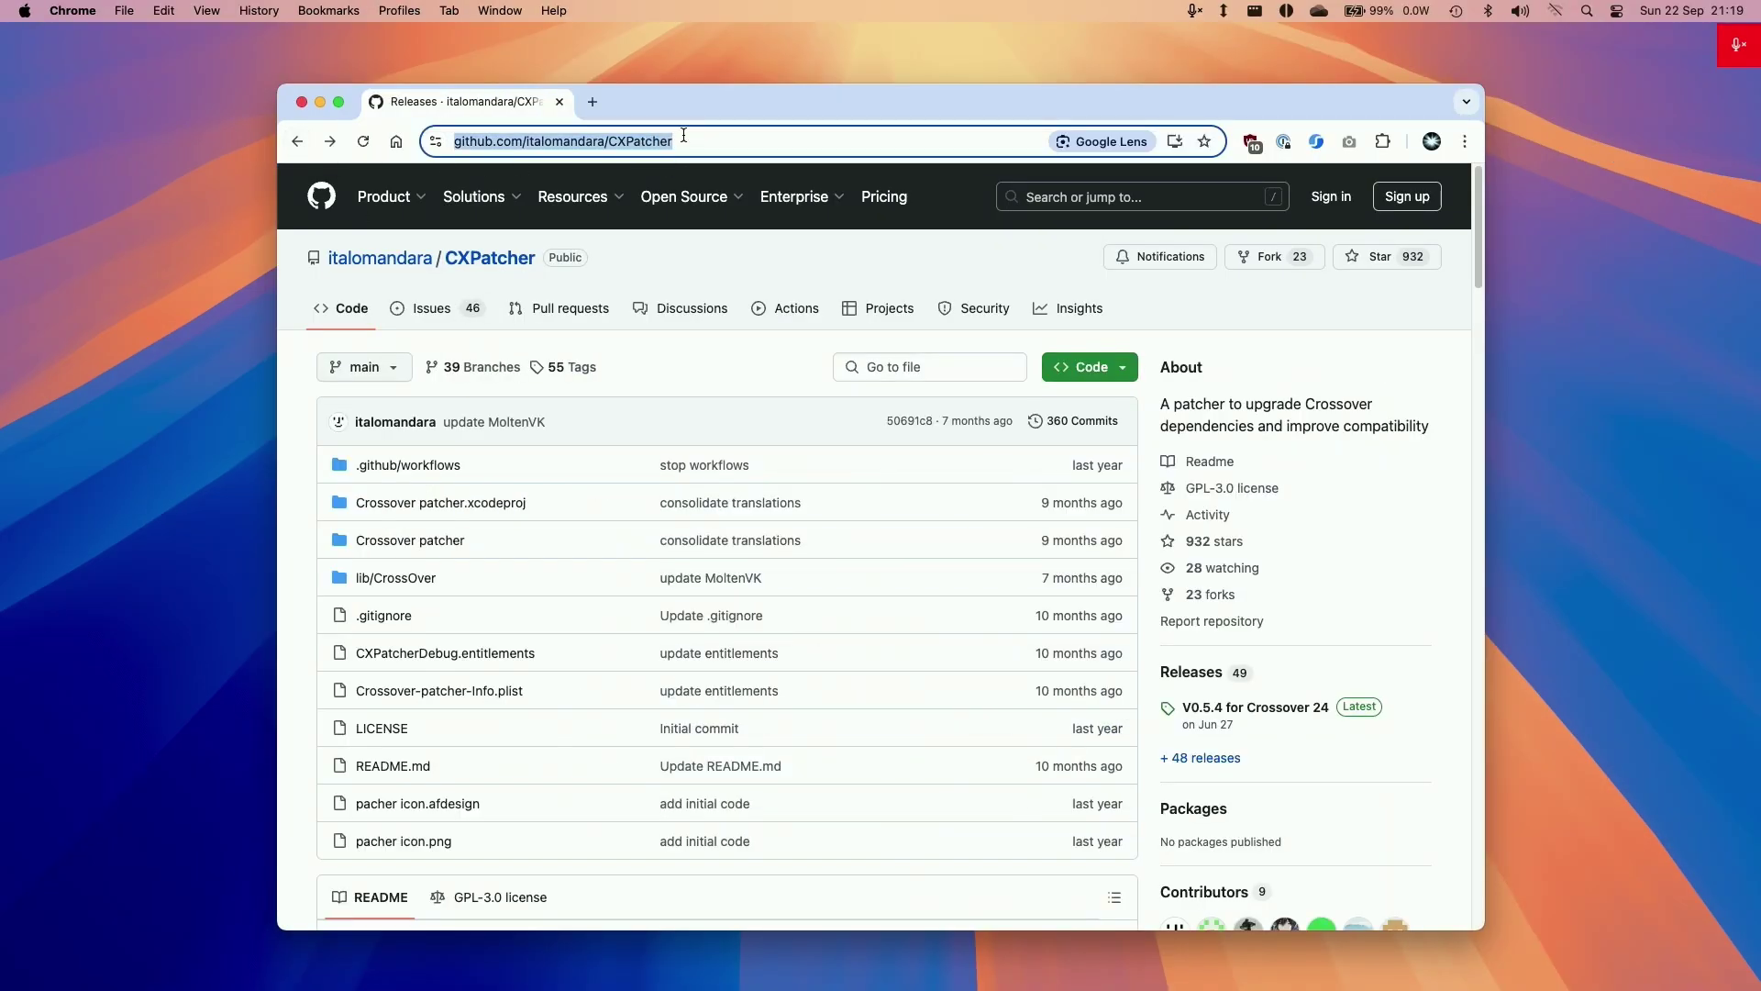
{"action": "left_click", "coordinate": [1180, 679]}
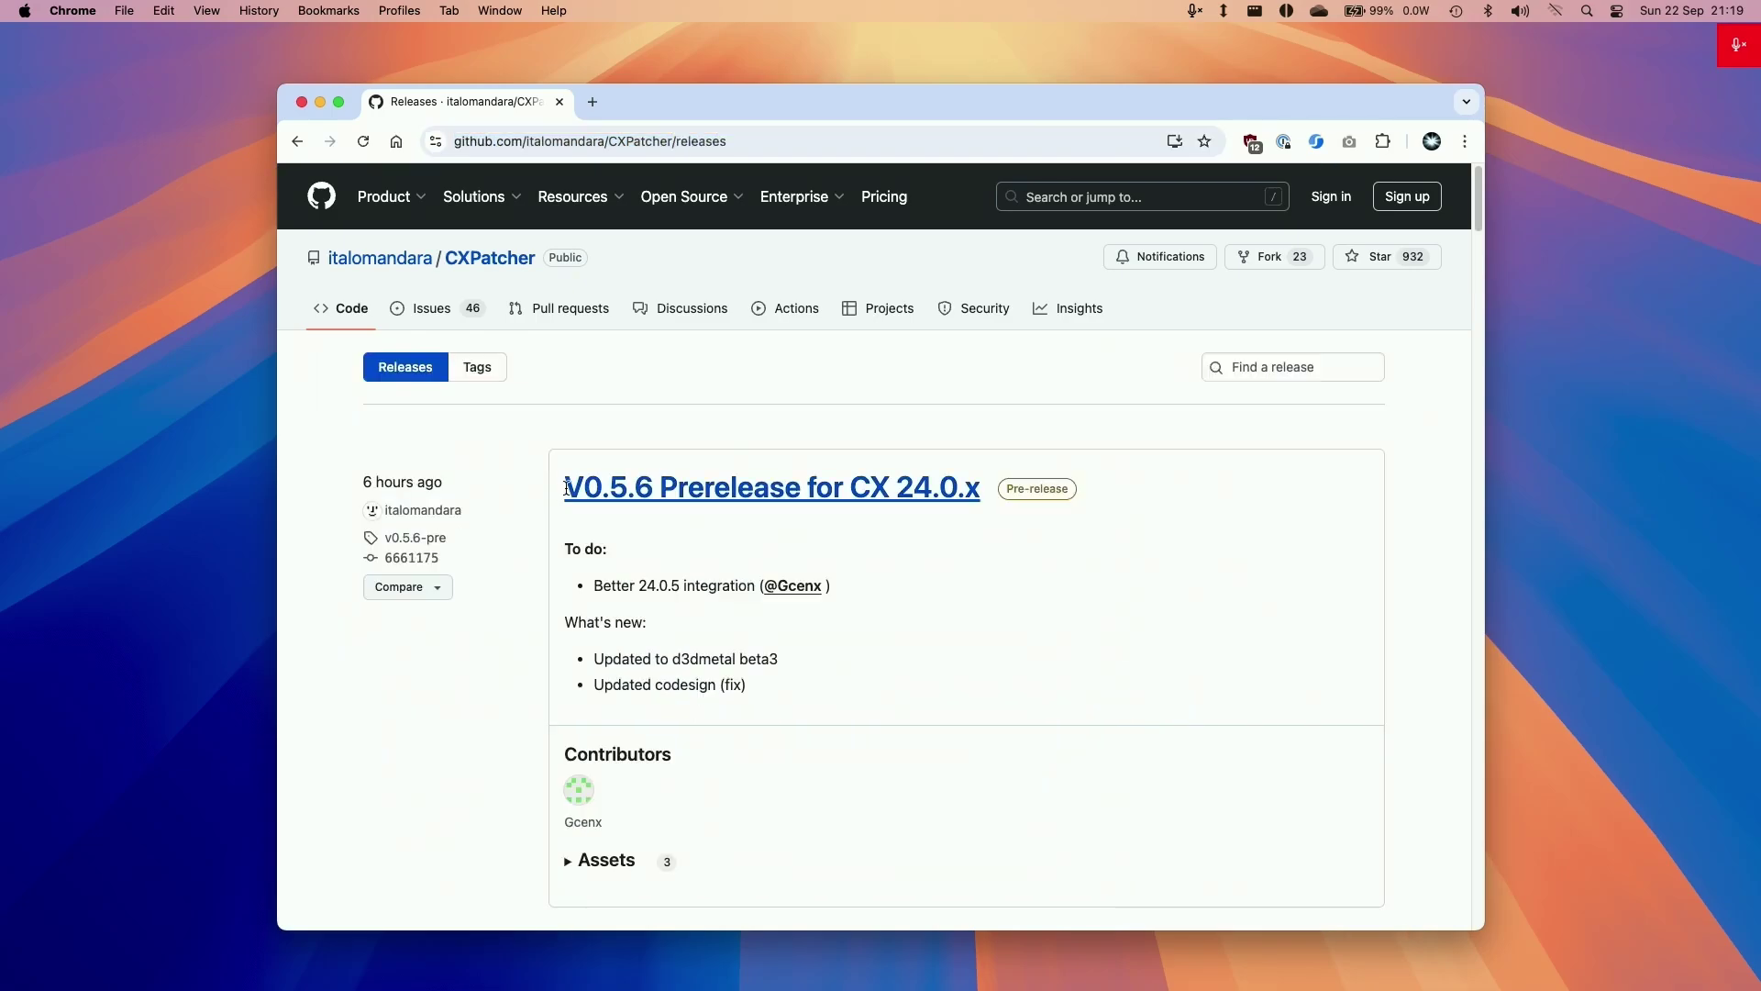
{"action": "left_click_drag", "start_coordinate": [562, 487], "coordinate": [980, 499]}
{"action": "left_click", "coordinate": [595, 528]}
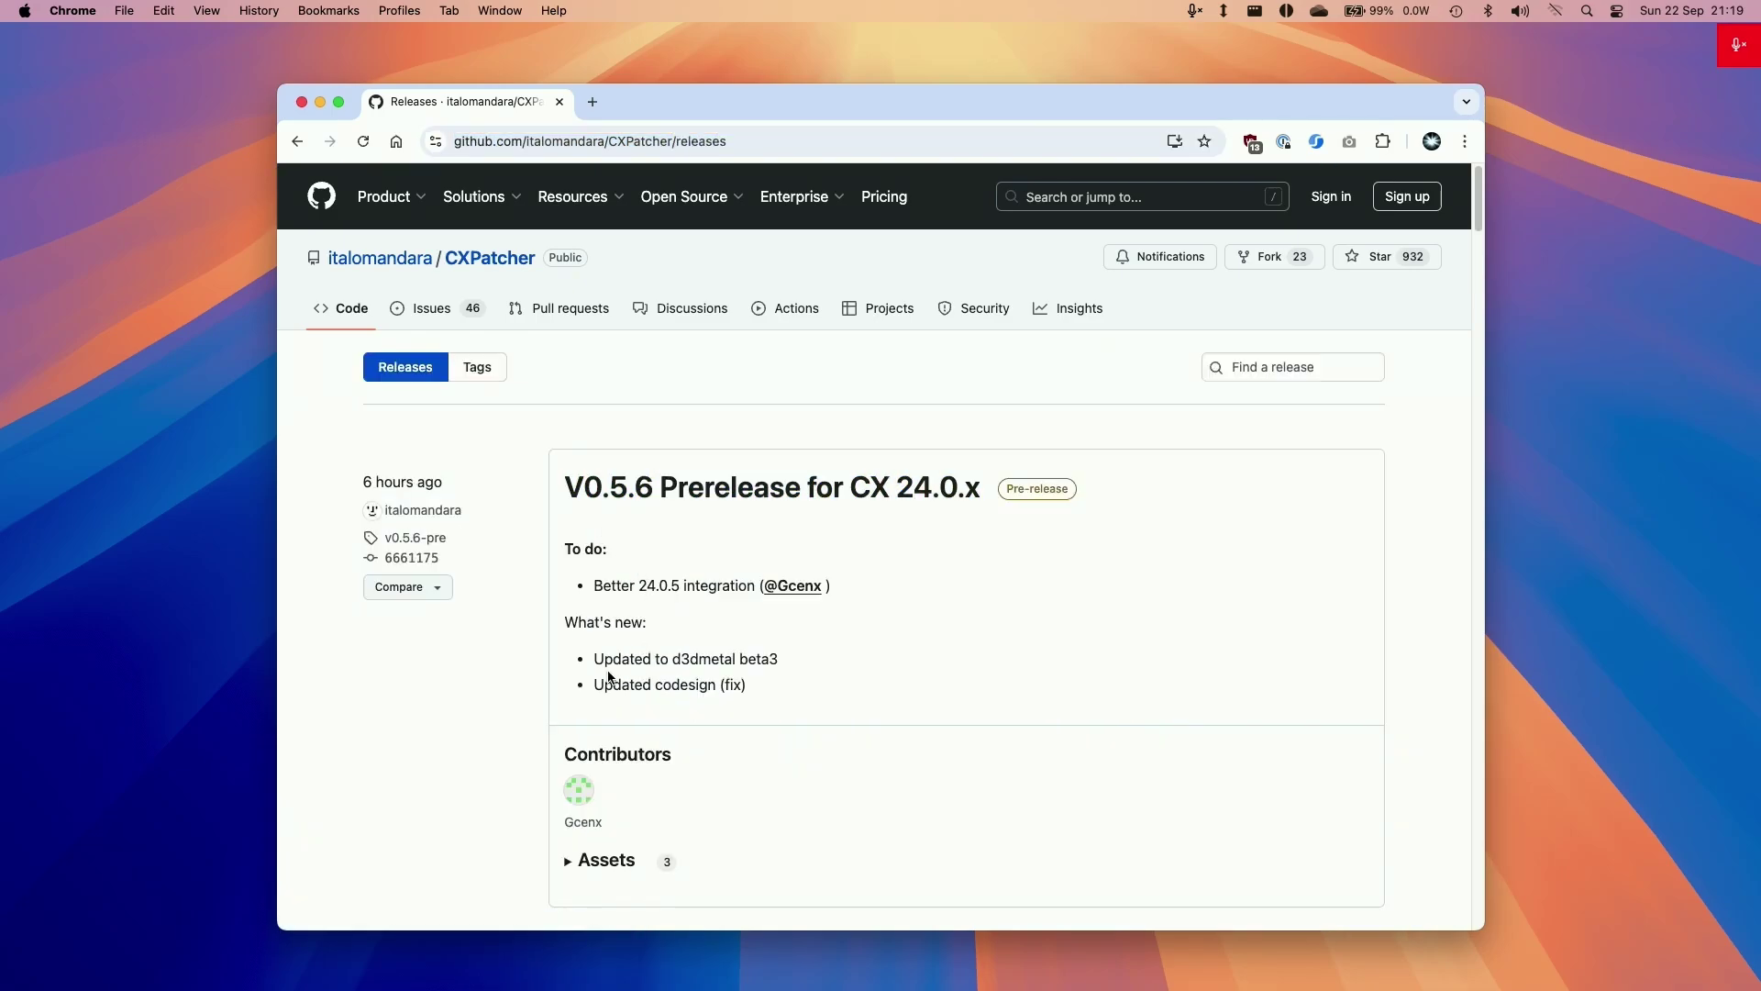
{"action": "double_click", "coordinate": [678, 659]}
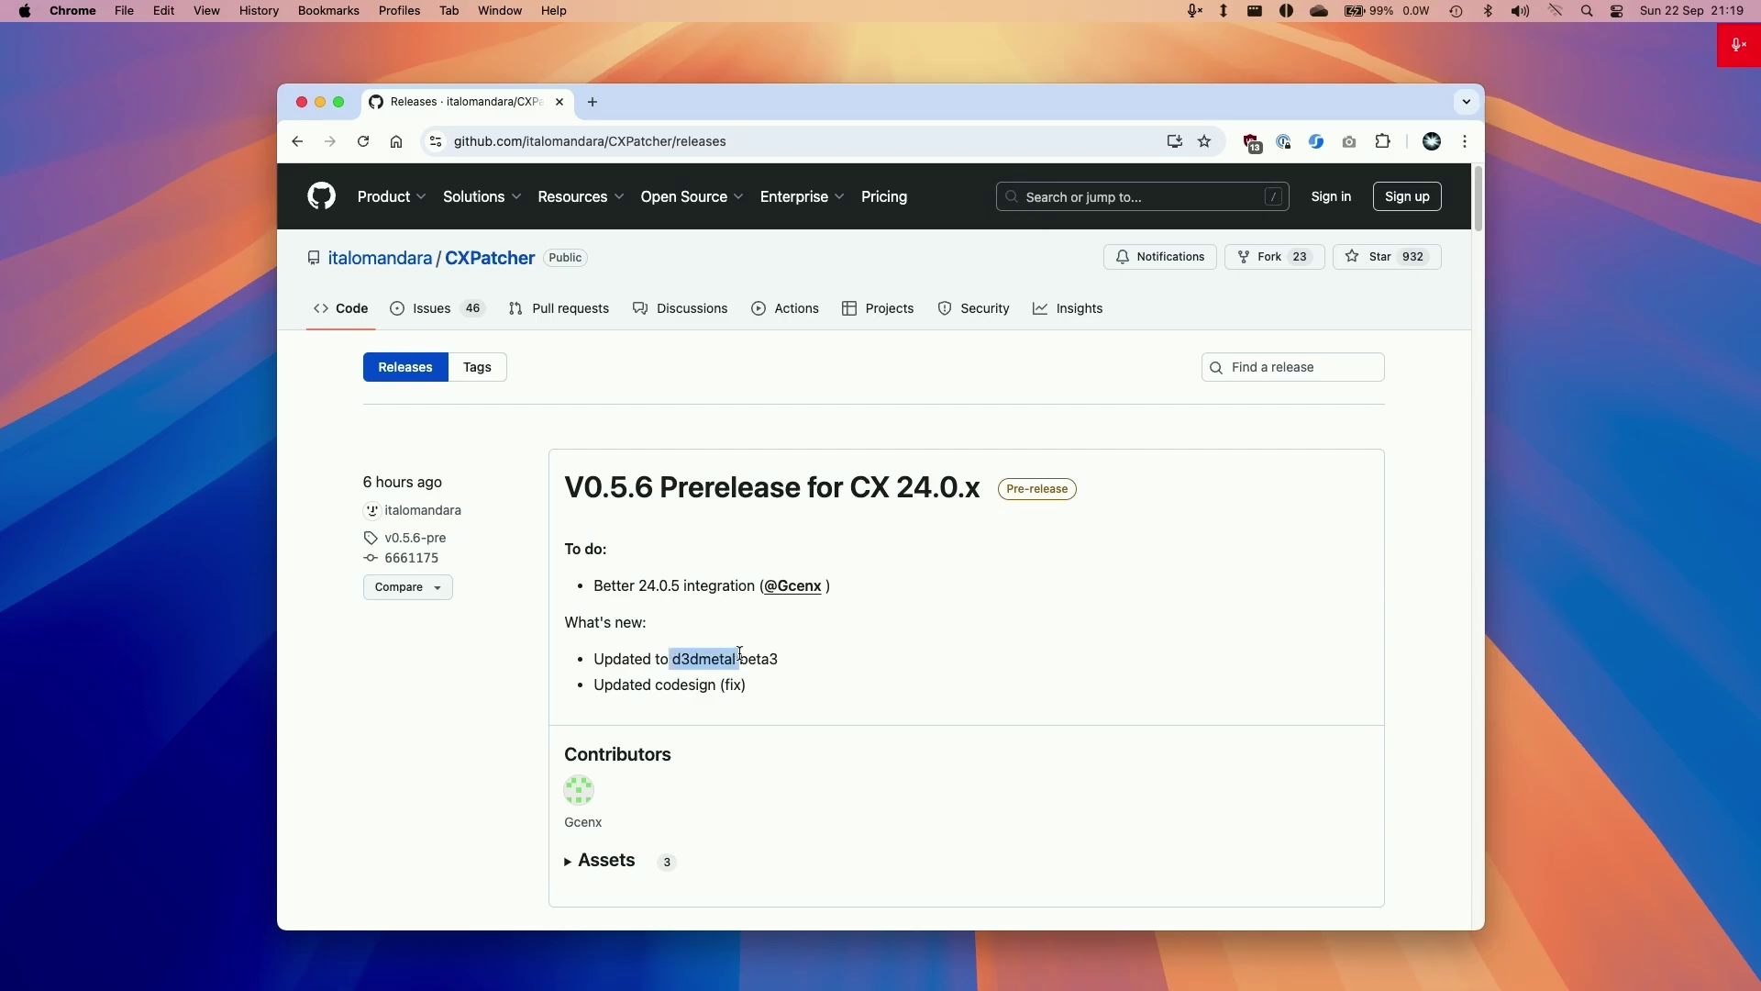
{"action": "left_click", "coordinate": [790, 659]}
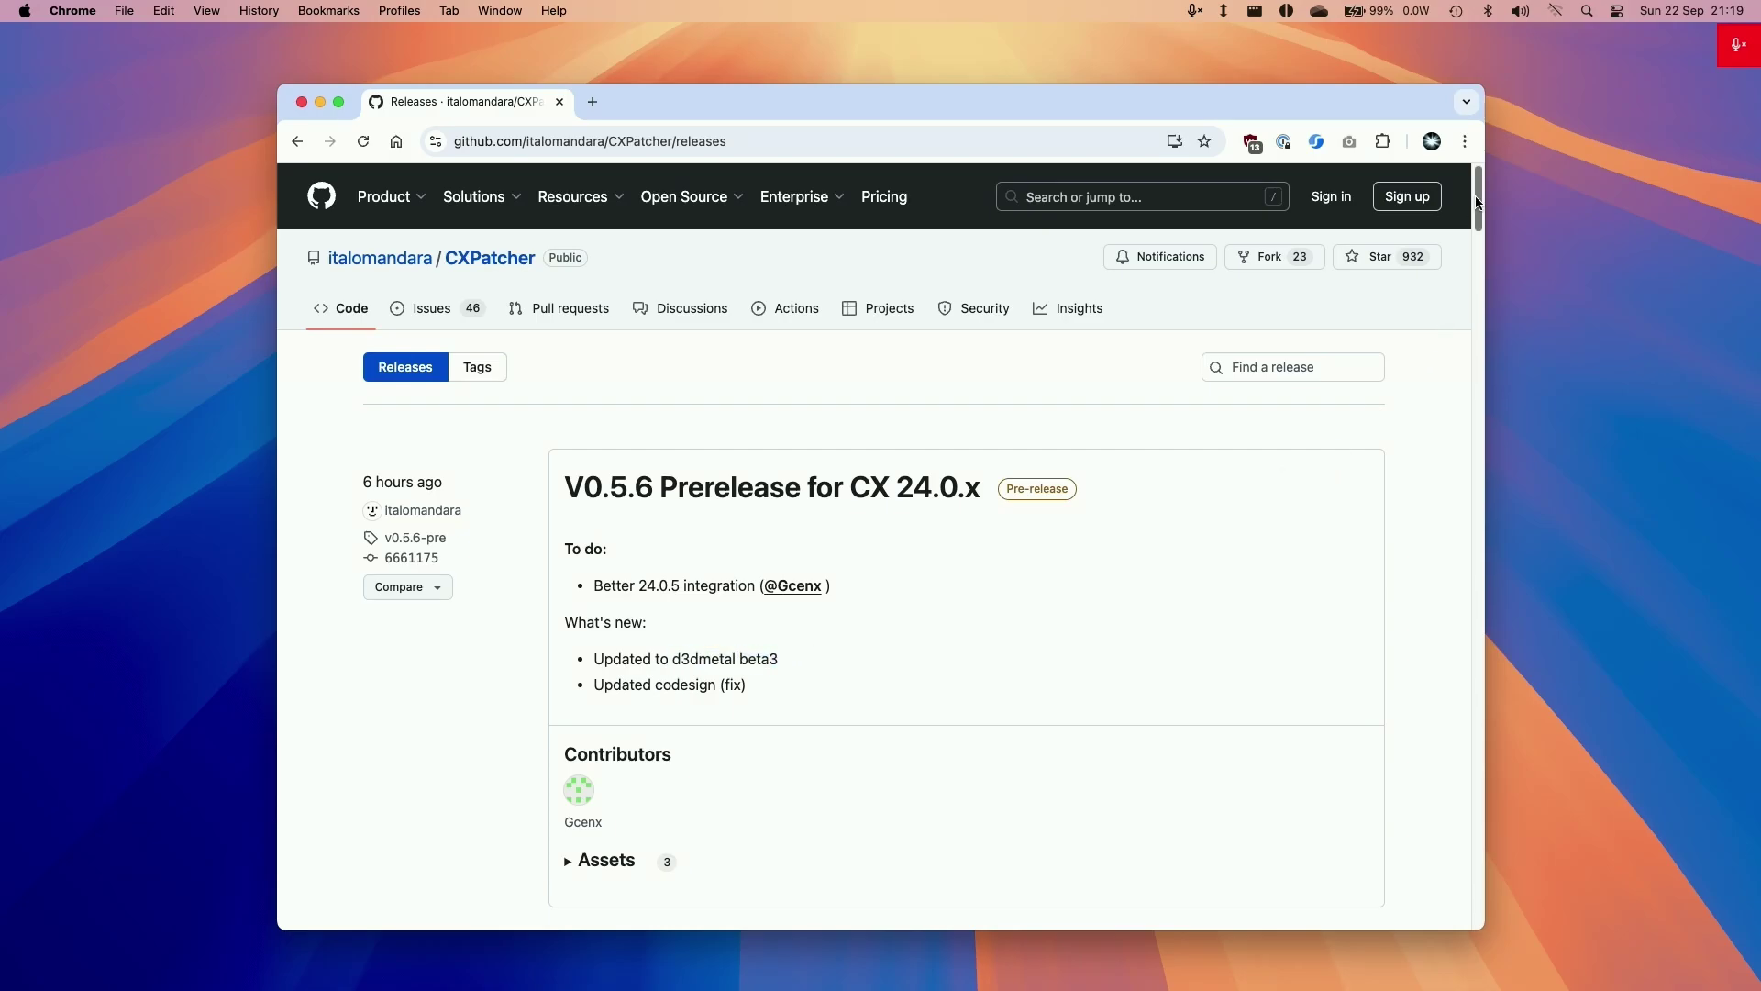
Expand the release Assets and download CXPatcher.app.zip (46.7 MB)
{"action": "scroll", "coordinate": [1224, 360], "scroll_direction": "down", "scroll_amount": 5}
{"action": "left_click", "coordinate": [567, 633]}
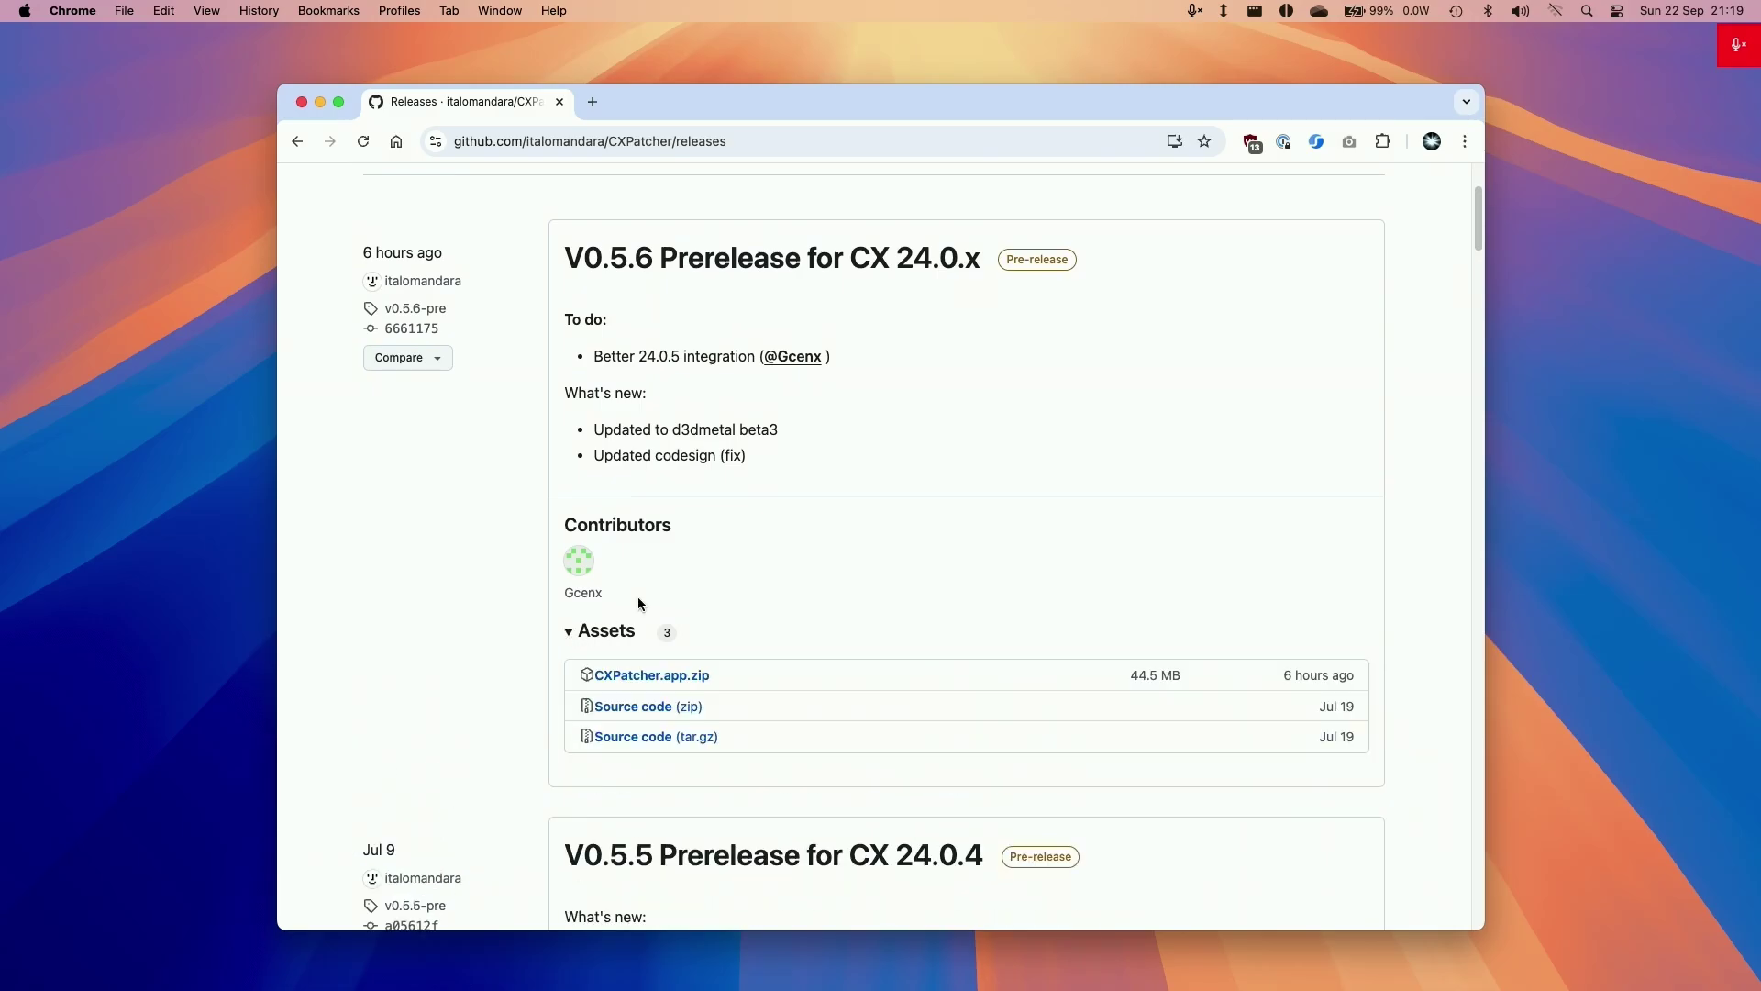
{"action": "left_click", "coordinate": [642, 676]}
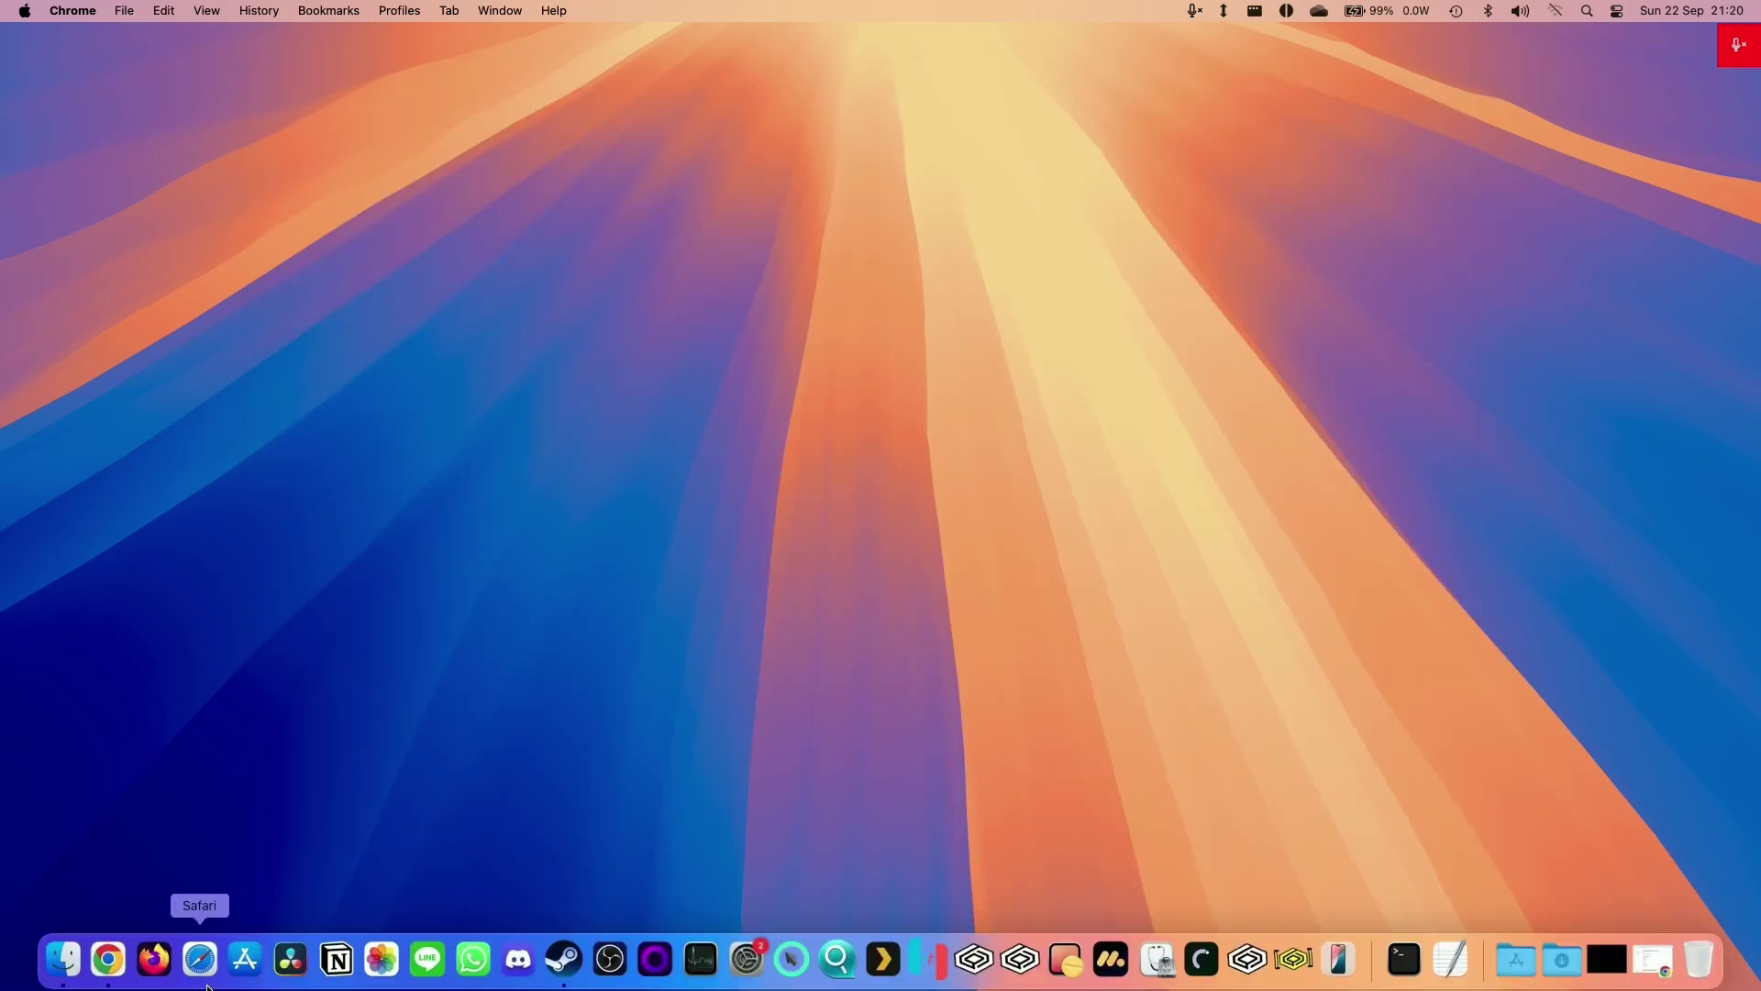
{"action": "left_click", "coordinate": [64, 957]}
Unzip CXPatcher.app.zip in Downloads and move the CXPatcher app into Applications
{"action": "left_click", "coordinate": [539, 342]}
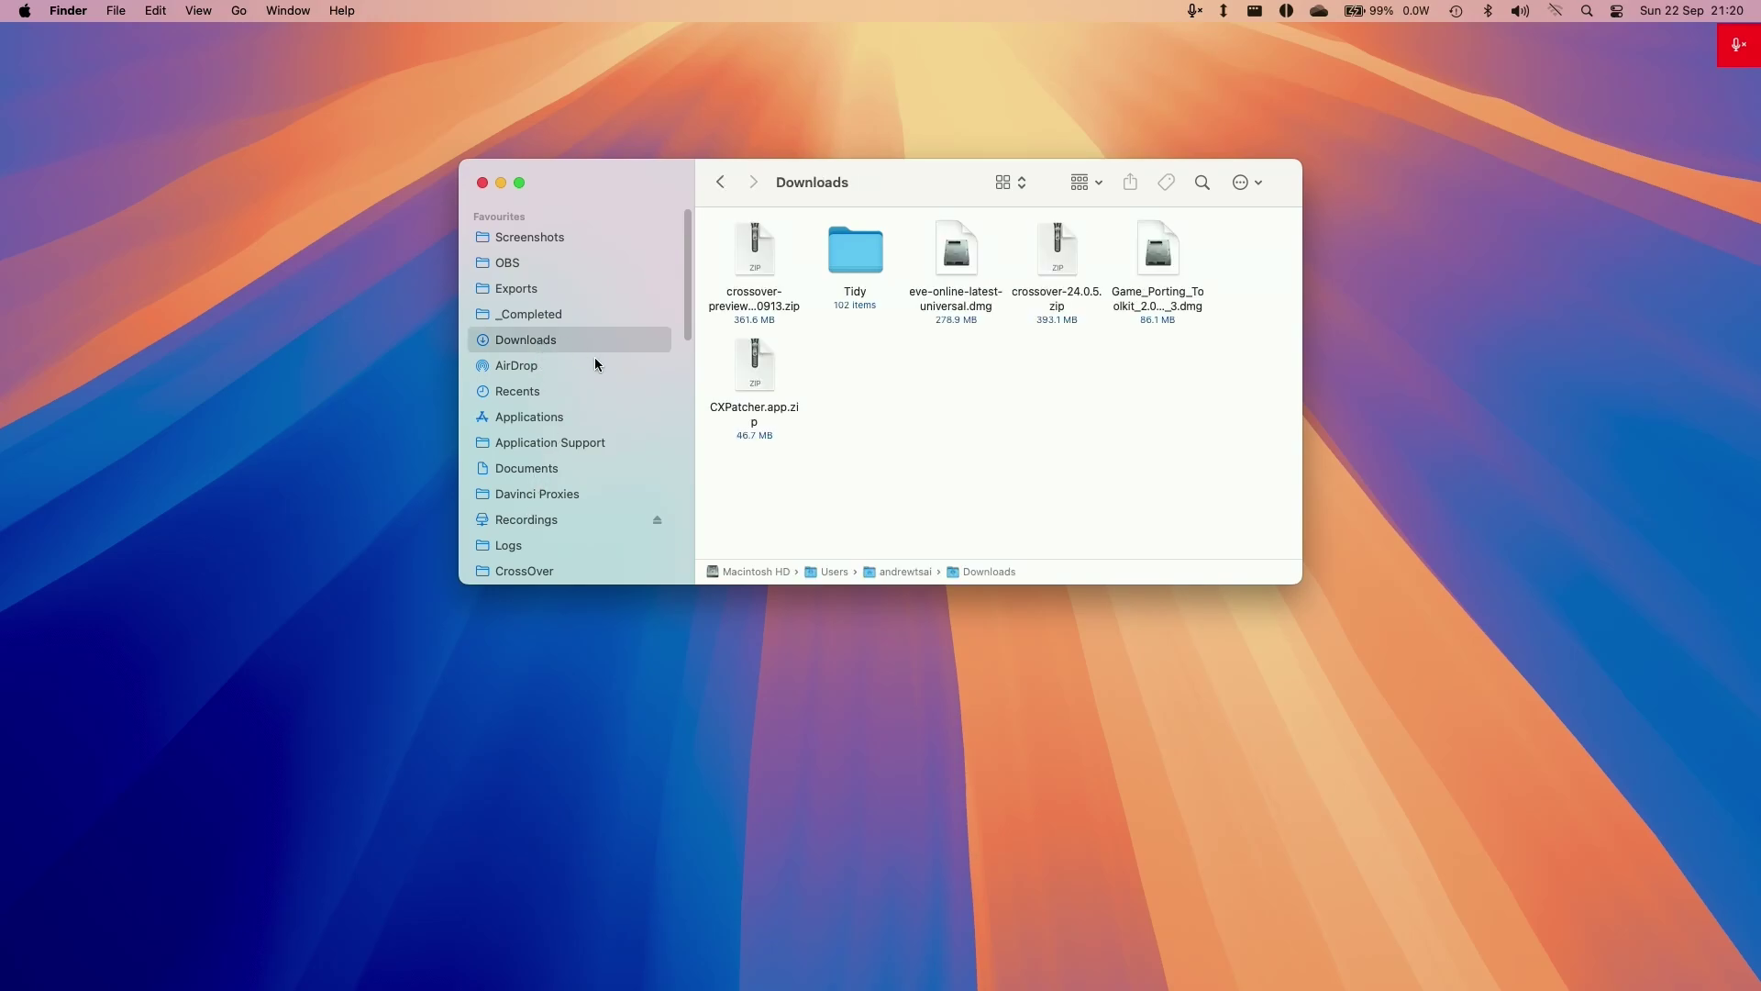
{"action": "left_click", "coordinate": [781, 403]}
{"action": "double_click", "coordinate": [754, 385]}
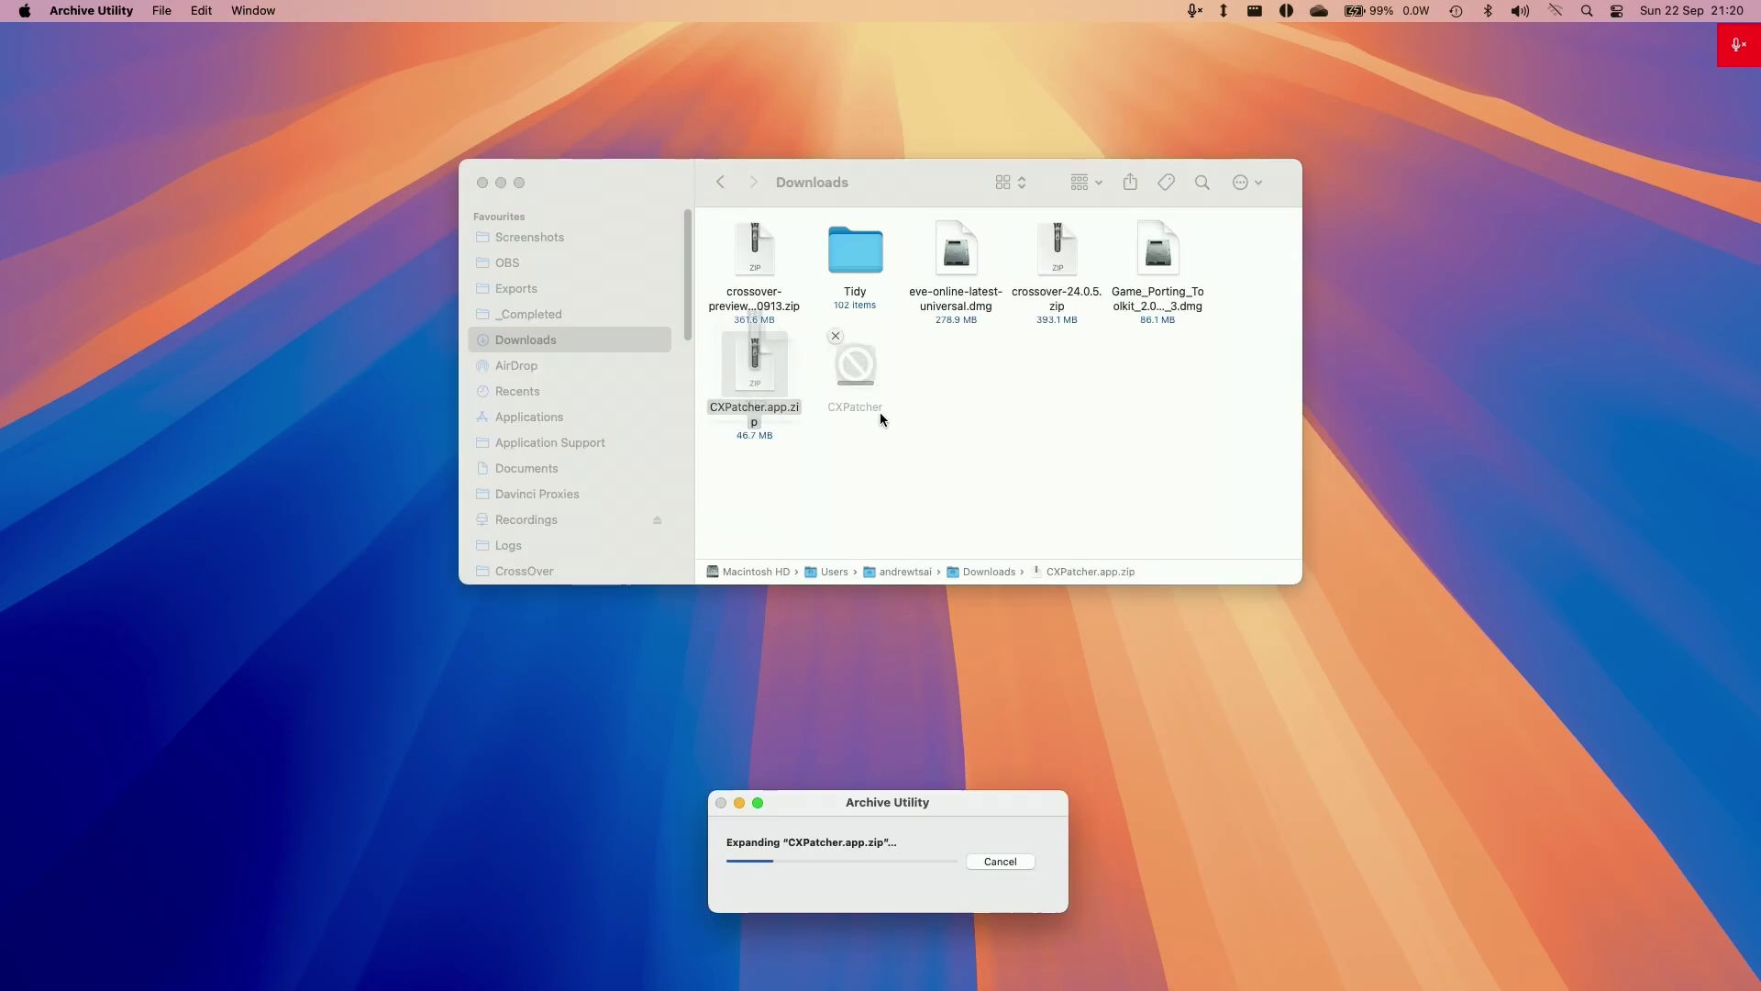
{"action": "left_click_drag", "start_coordinate": [866, 392], "coordinate": [627, 422]}
{"action": "left_click_drag", "start_coordinate": [625, 423], "coordinate": [618, 422]}
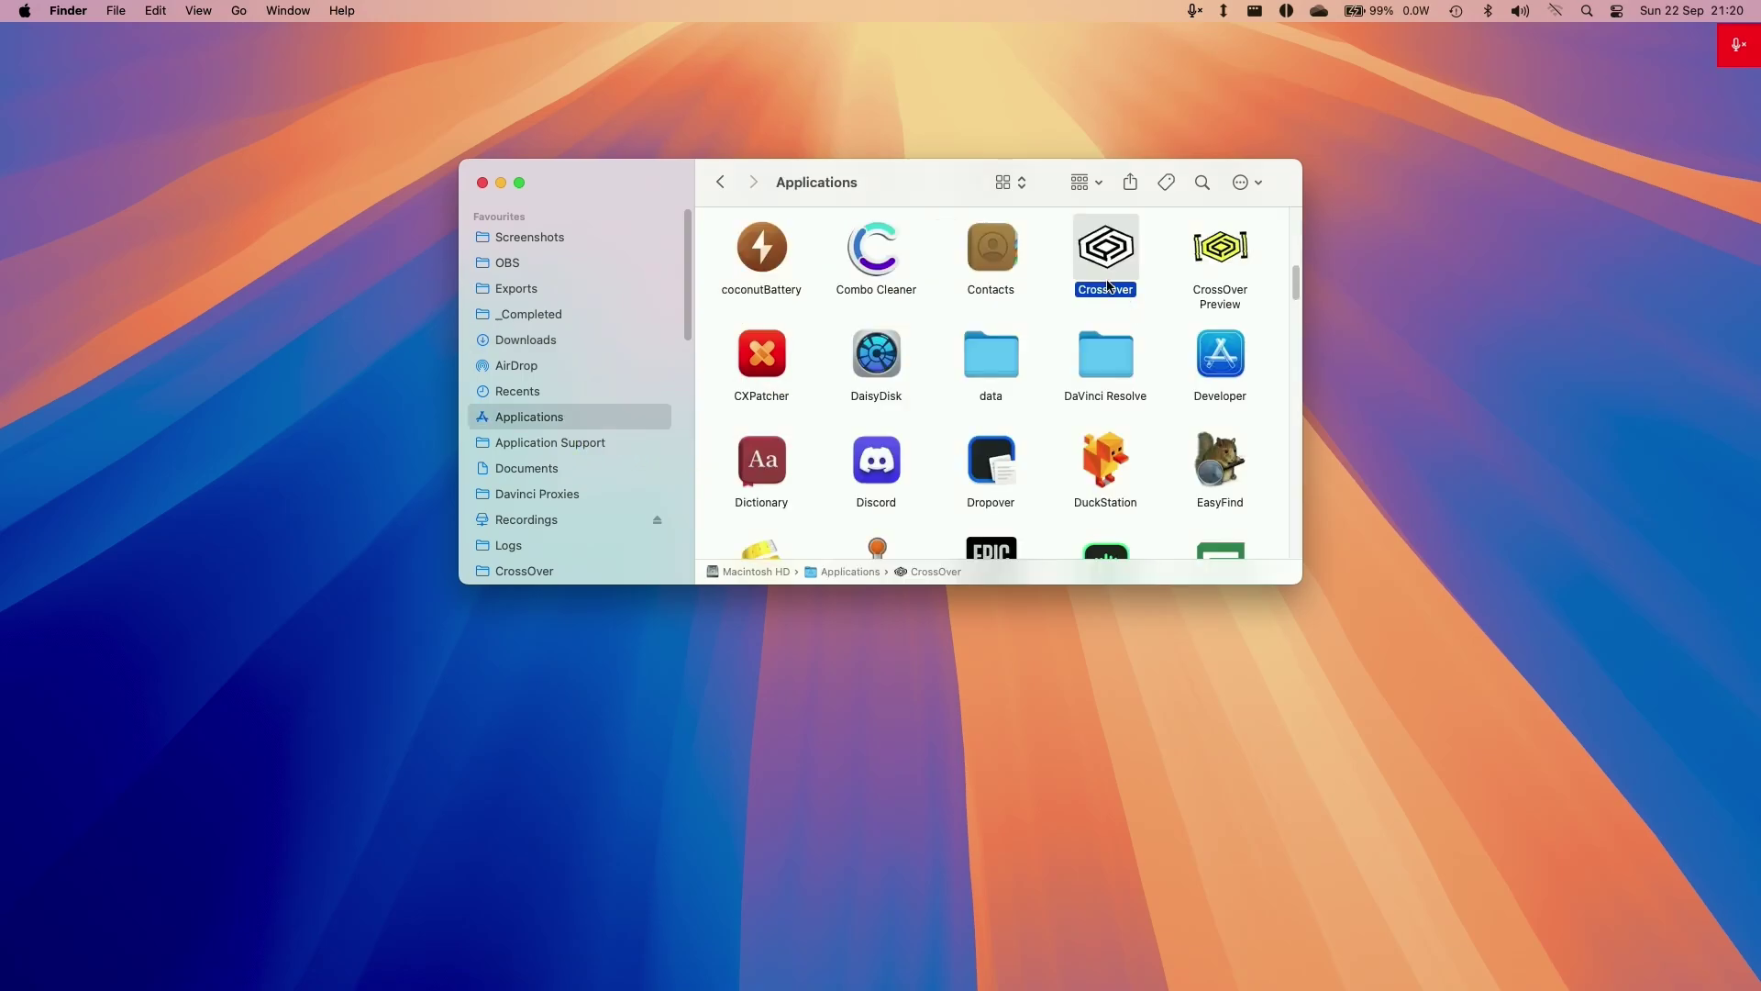
{"action": "mouse_move", "coordinate": [1229, 974]}
Try launching CXPatcher from Applications, which macOS blocks
{"action": "double_click", "coordinate": [756, 368]}
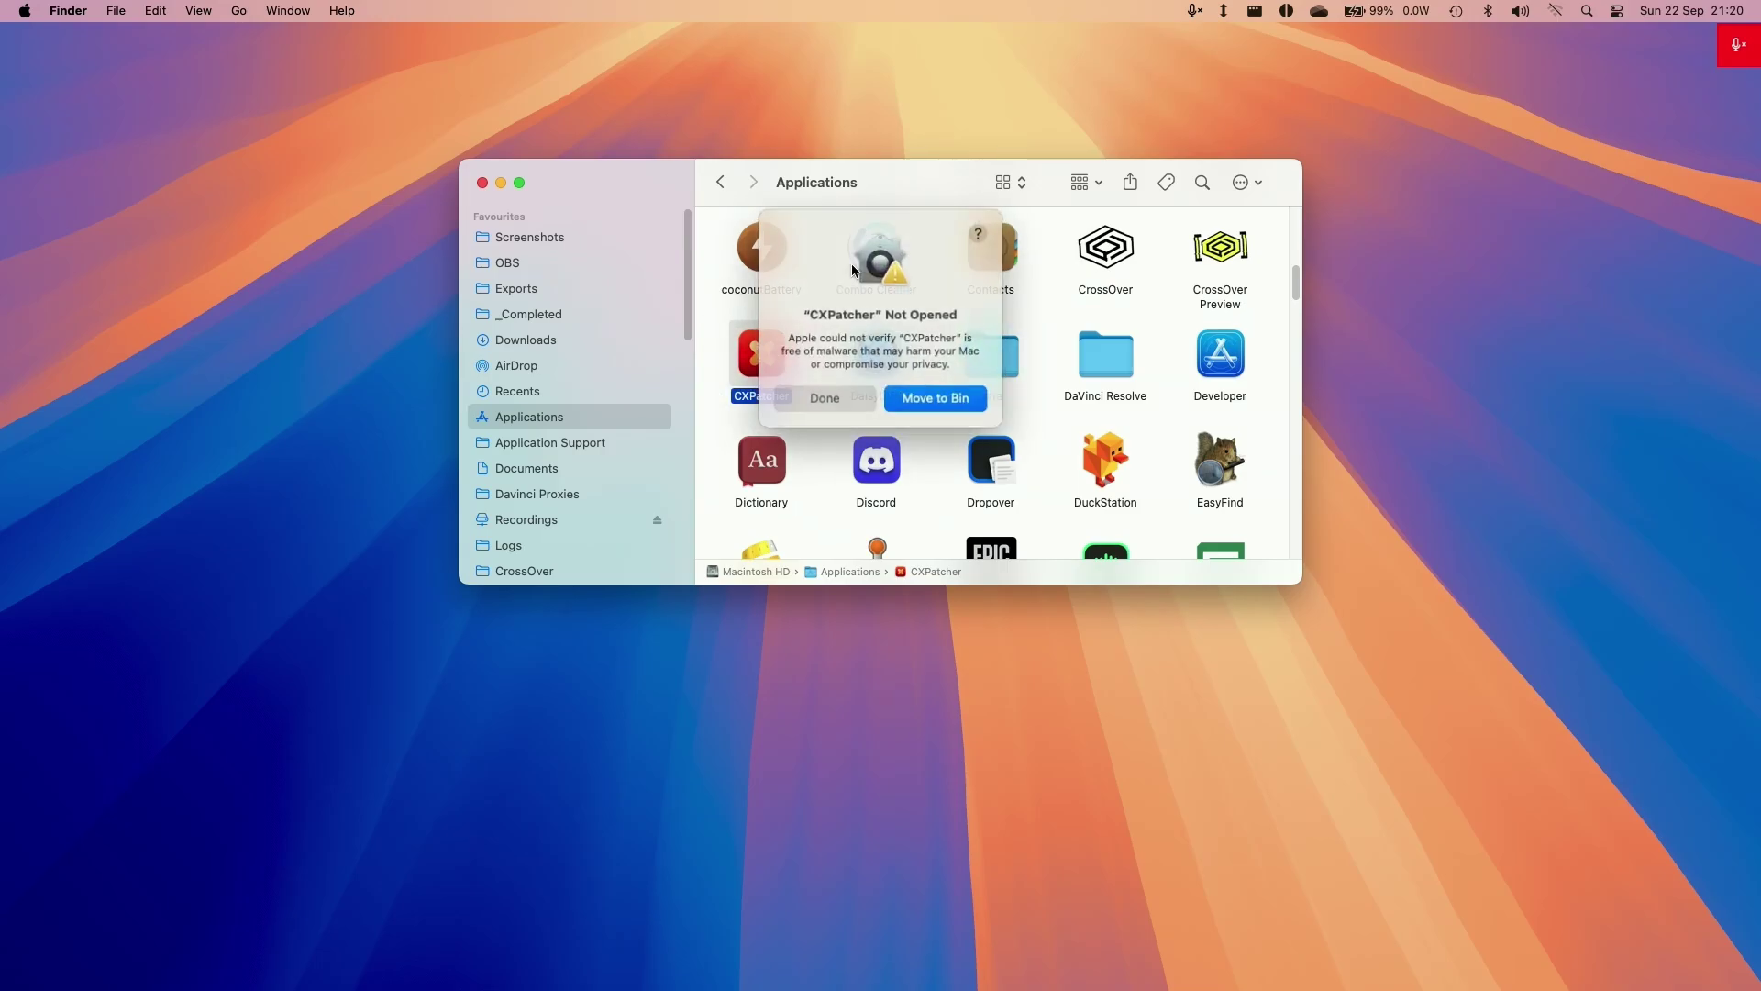
{"action": "right_click", "coordinate": [759, 350]}
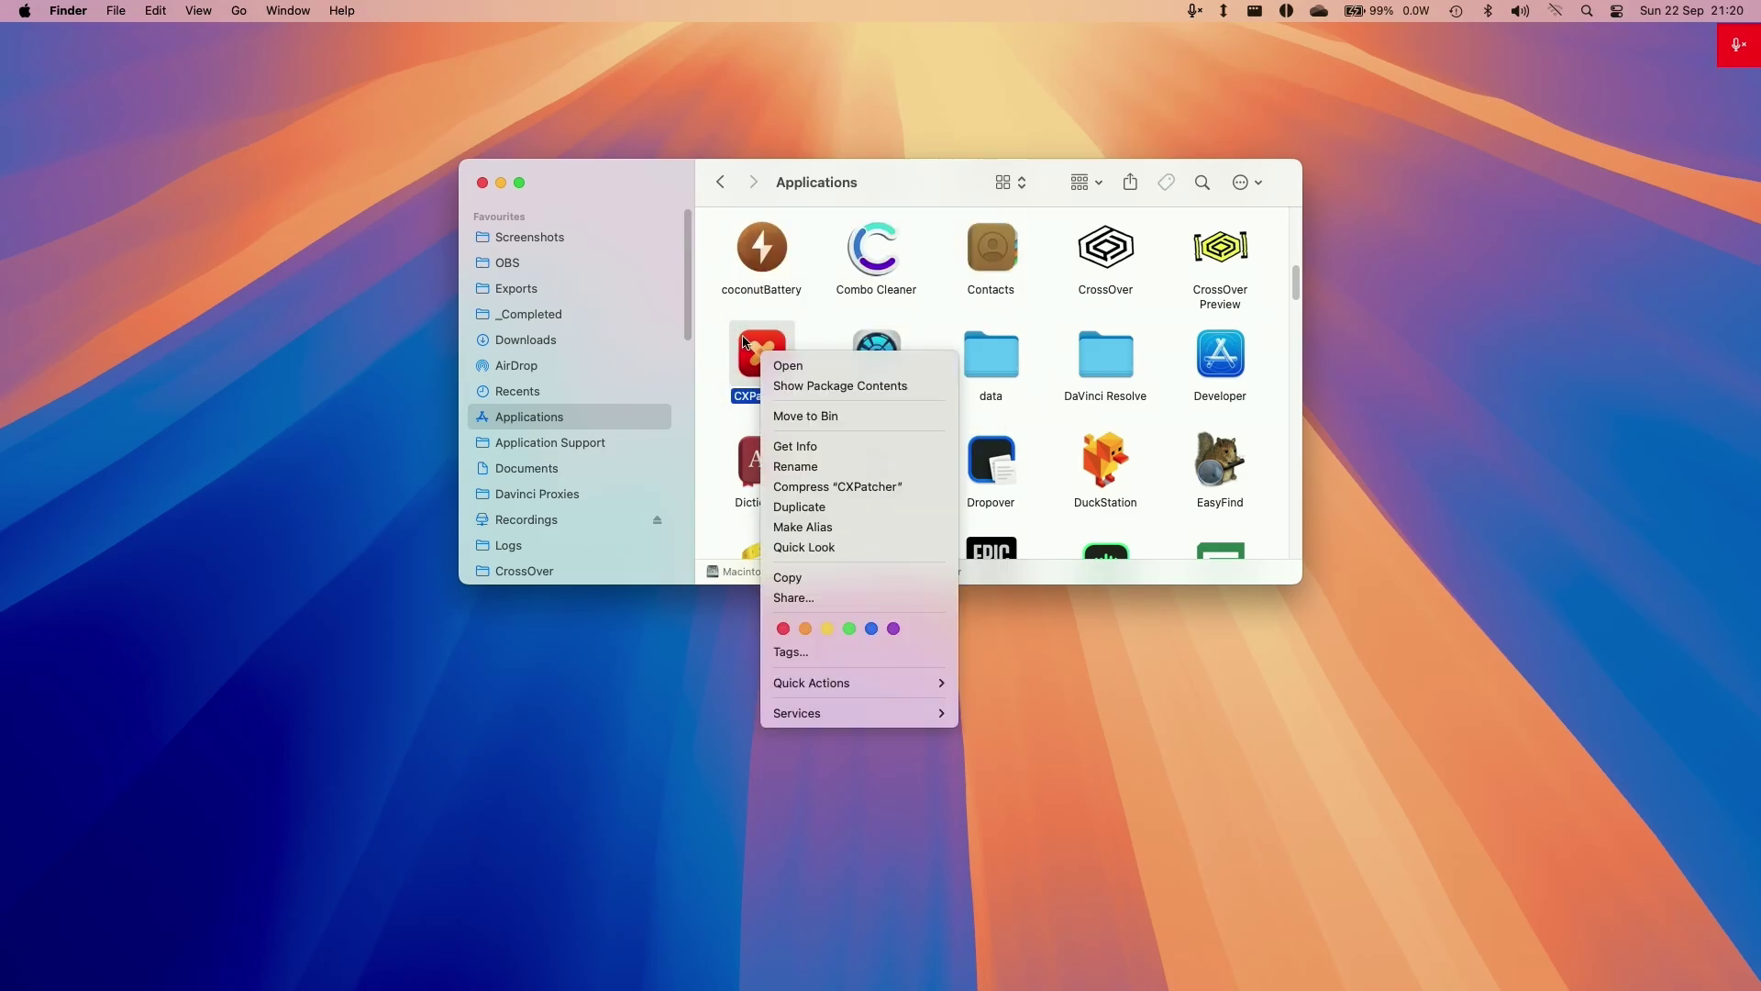
{"action": "left_click", "coordinate": [356, 196]}
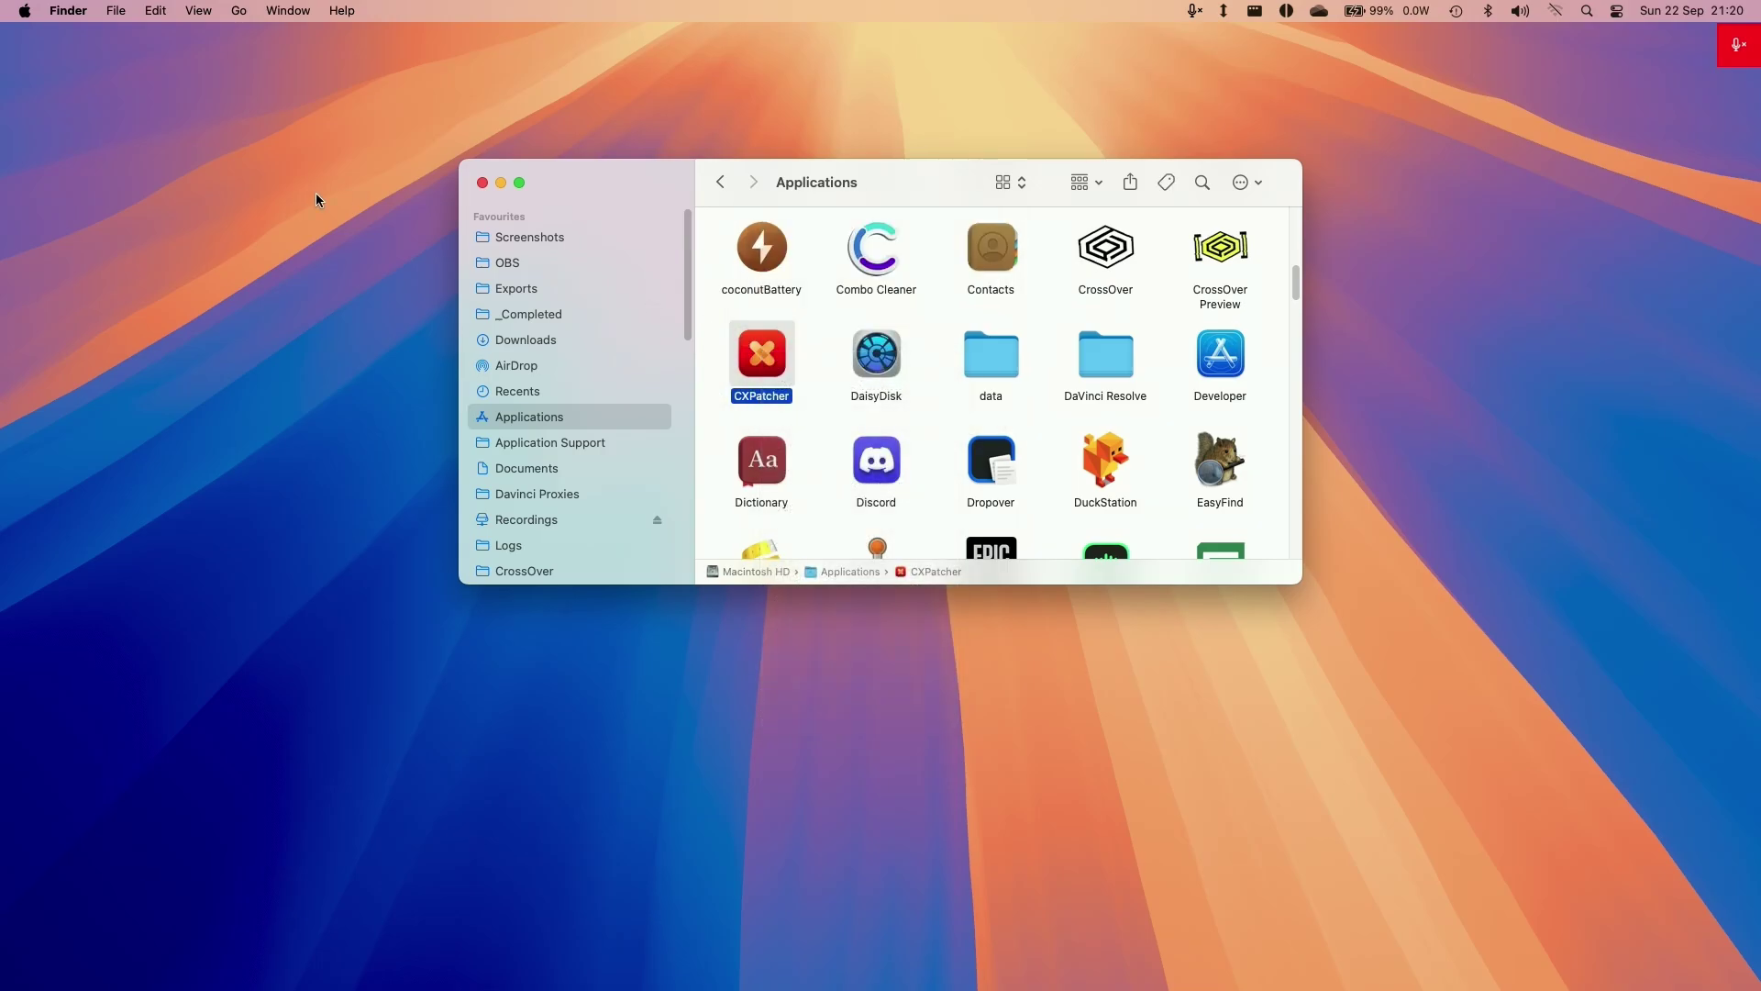
In Privacy & Security, choose Open Anyway for CXPatcher and authenticate with a password
{"action": "left_click", "coordinate": [24, 11]}
{"action": "left_click", "coordinate": [29, 69]}
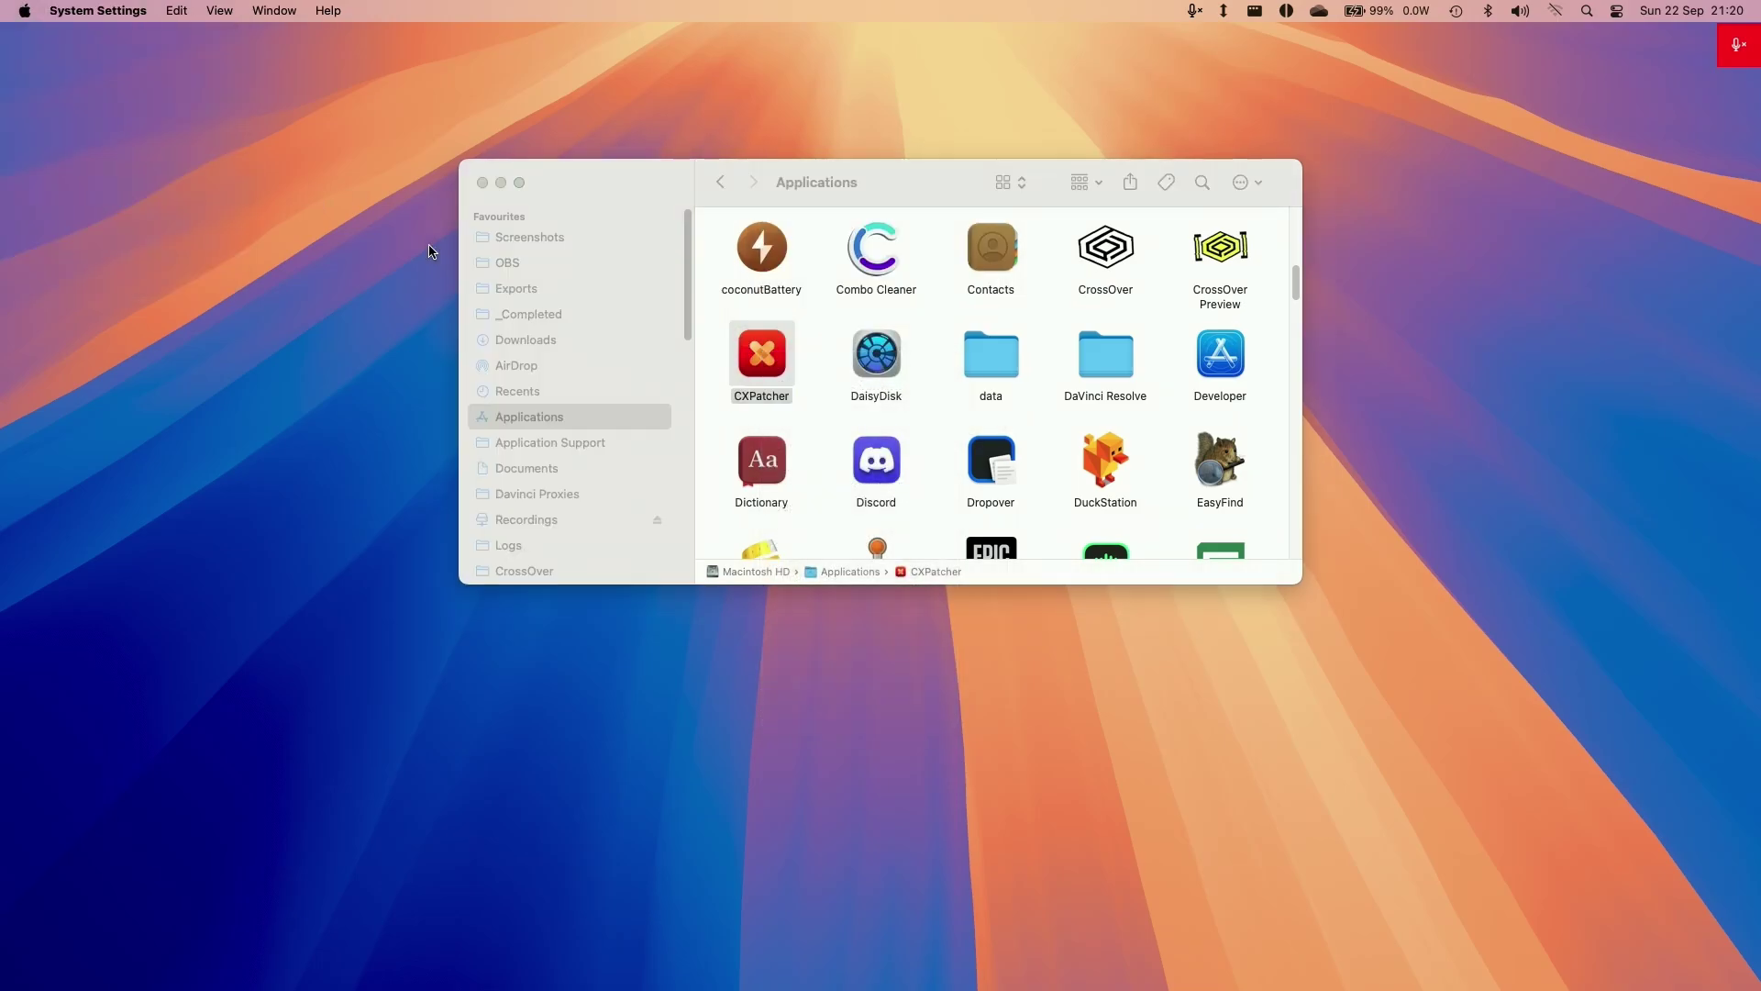
{"action": "scroll", "coordinate": [1195, 771], "scroll_direction": "down", "scroll_amount": 5}
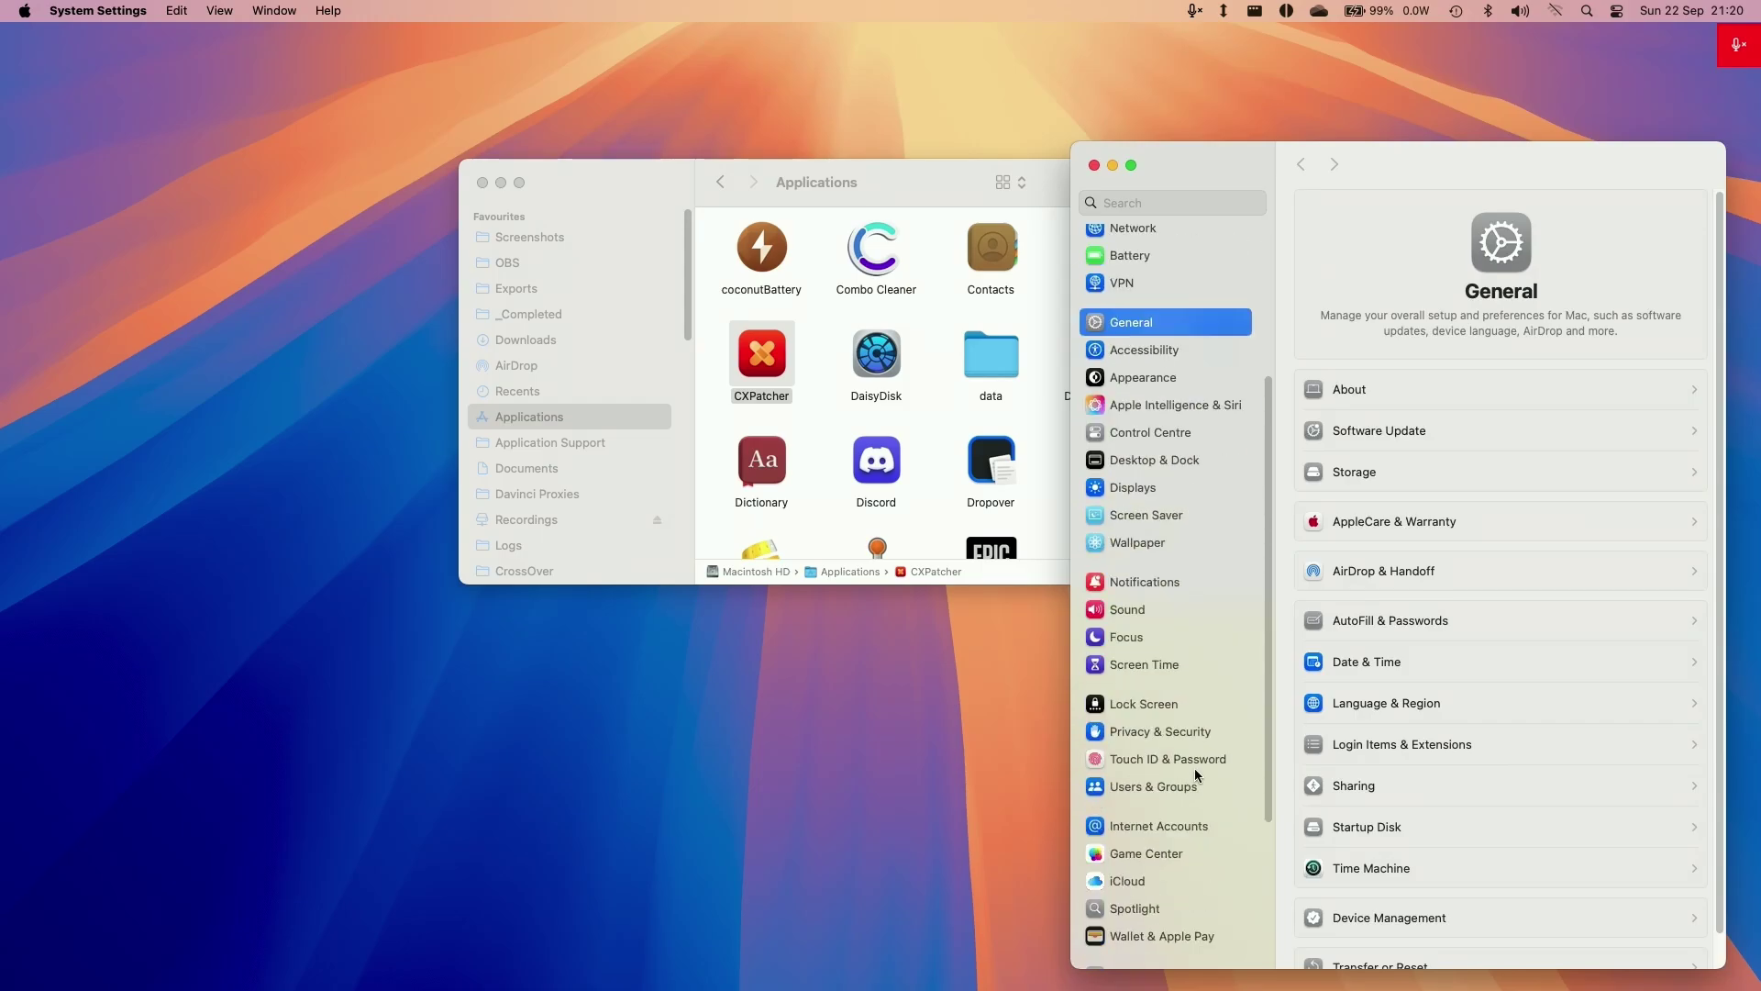
{"action": "left_click", "coordinate": [1160, 731]}
{"action": "left_click_drag", "start_coordinate": [1708, 573], "coordinate": [1707, 958]}
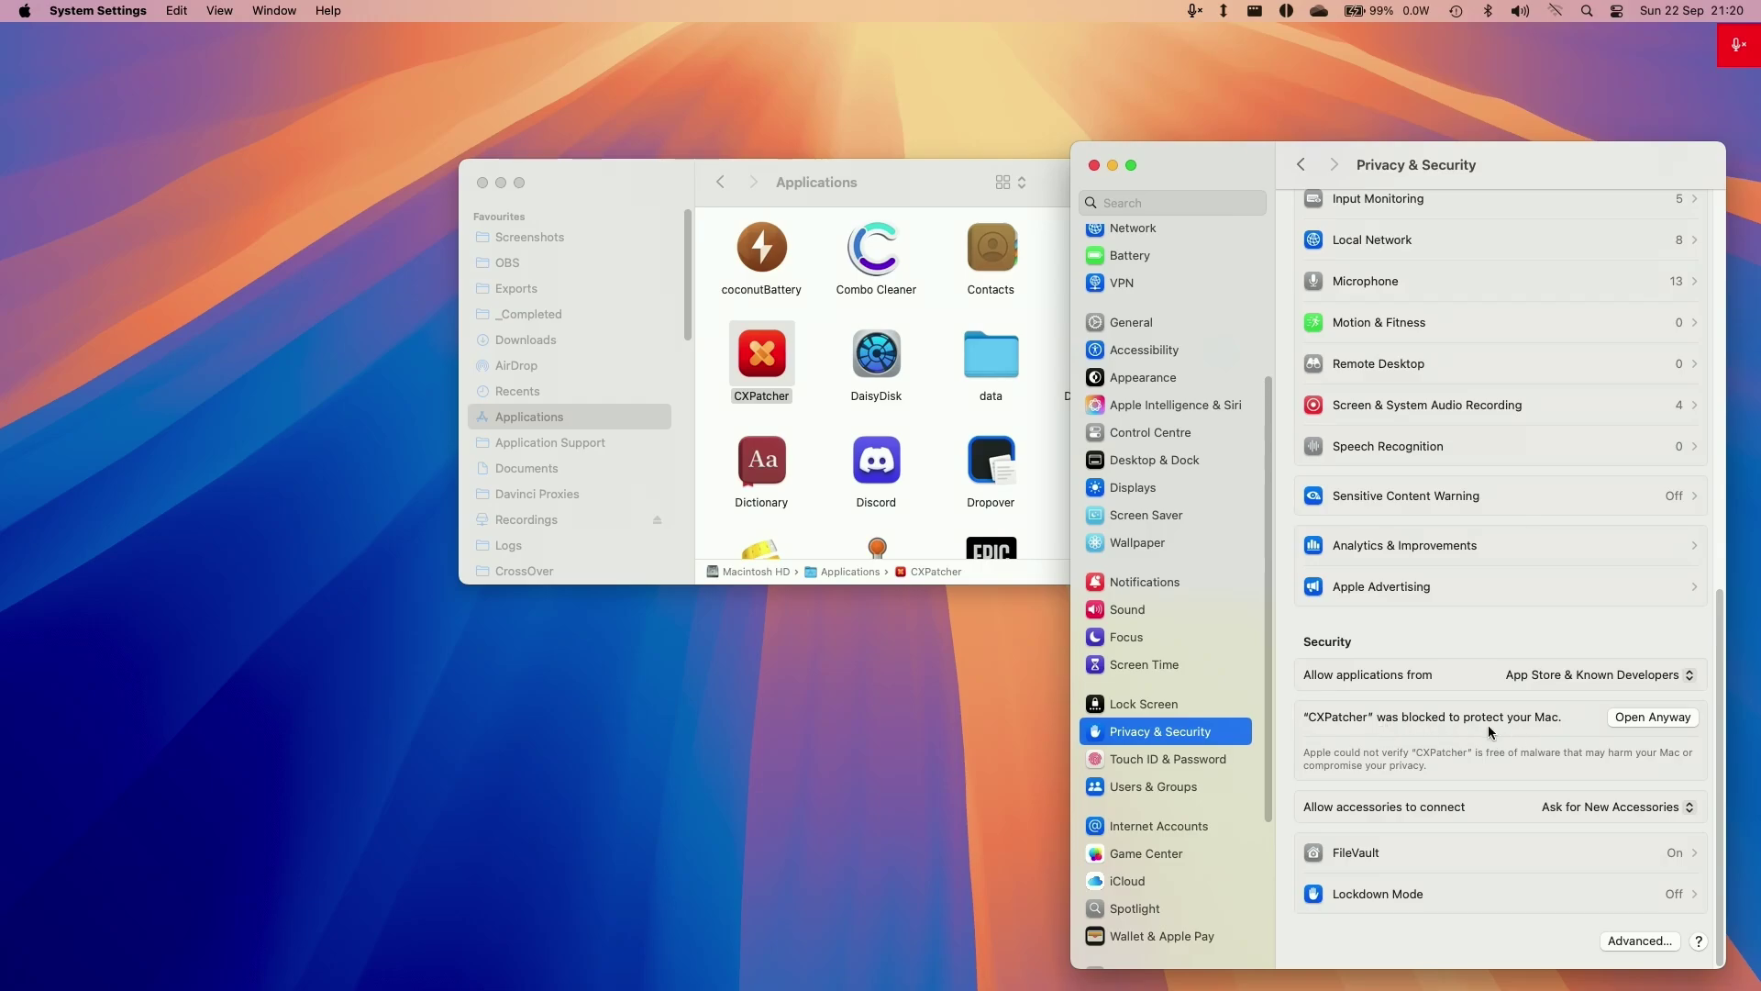
{"action": "left_click", "coordinate": [1638, 717]}
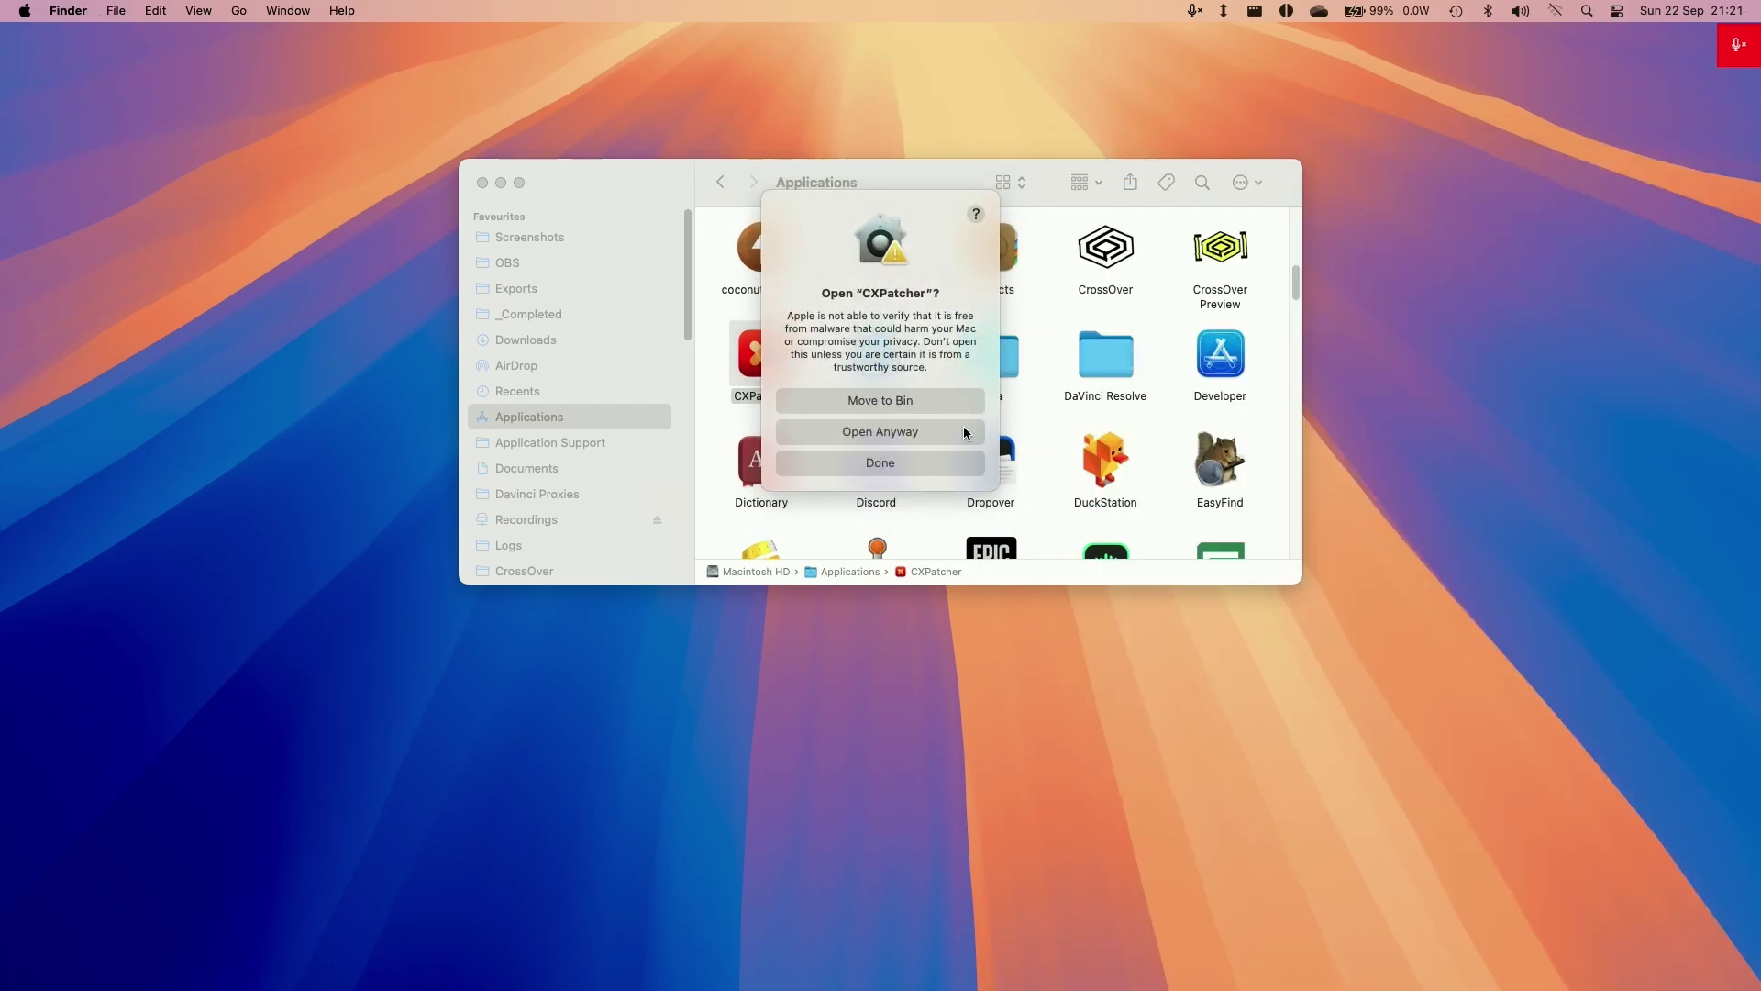
{"action": "left_click", "coordinate": [898, 432]}
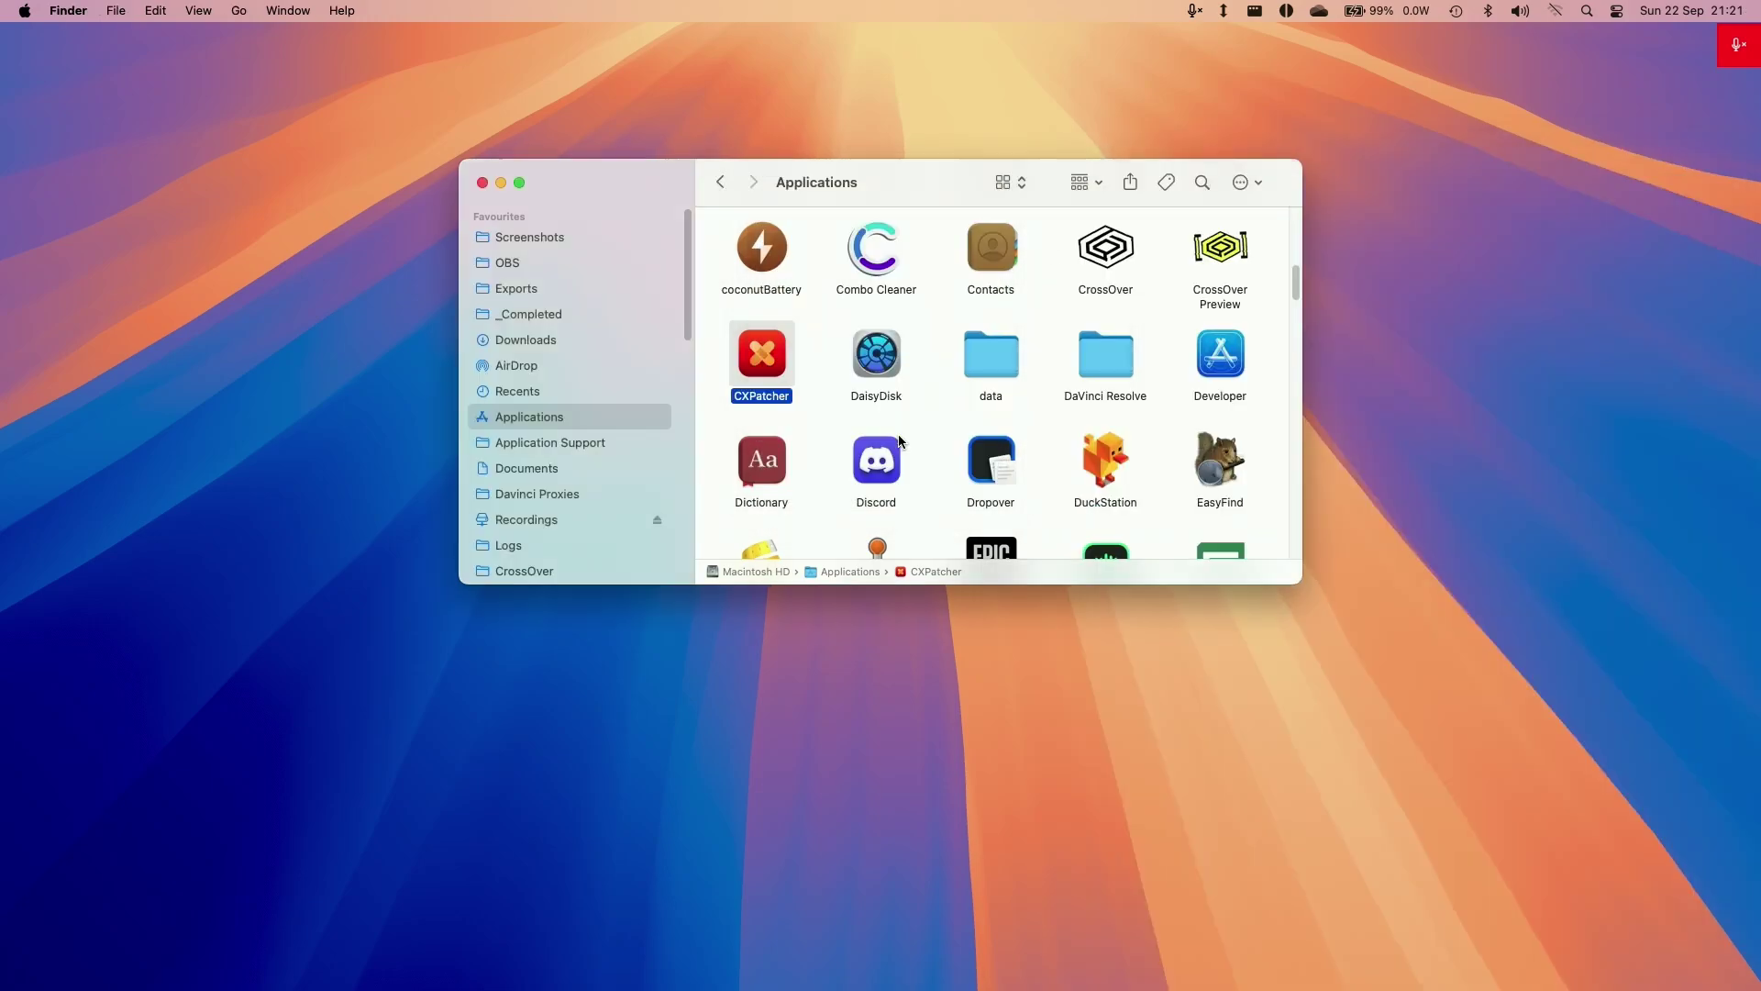
{"action": "left_click", "coordinate": [911, 443]}
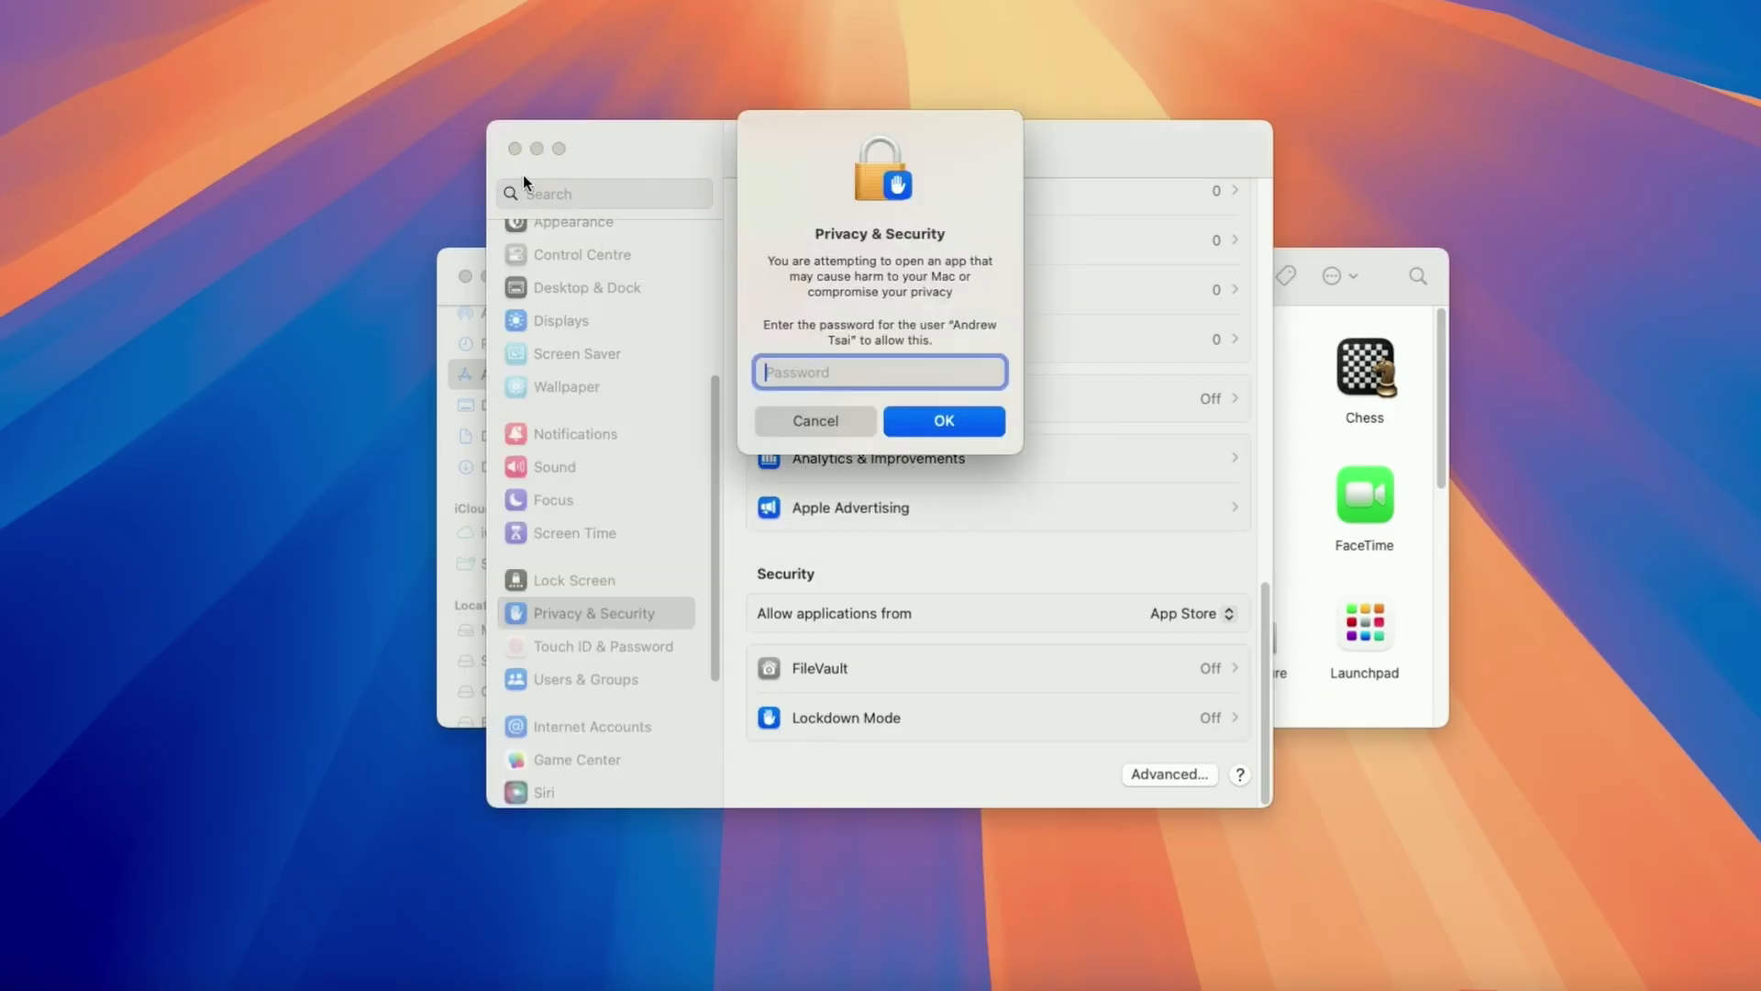
Close System Settings and enter the administrator password to allow CXPatcher
{"action": "left_click", "coordinate": [515, 148]}
{"action": "type", "text": "••"}
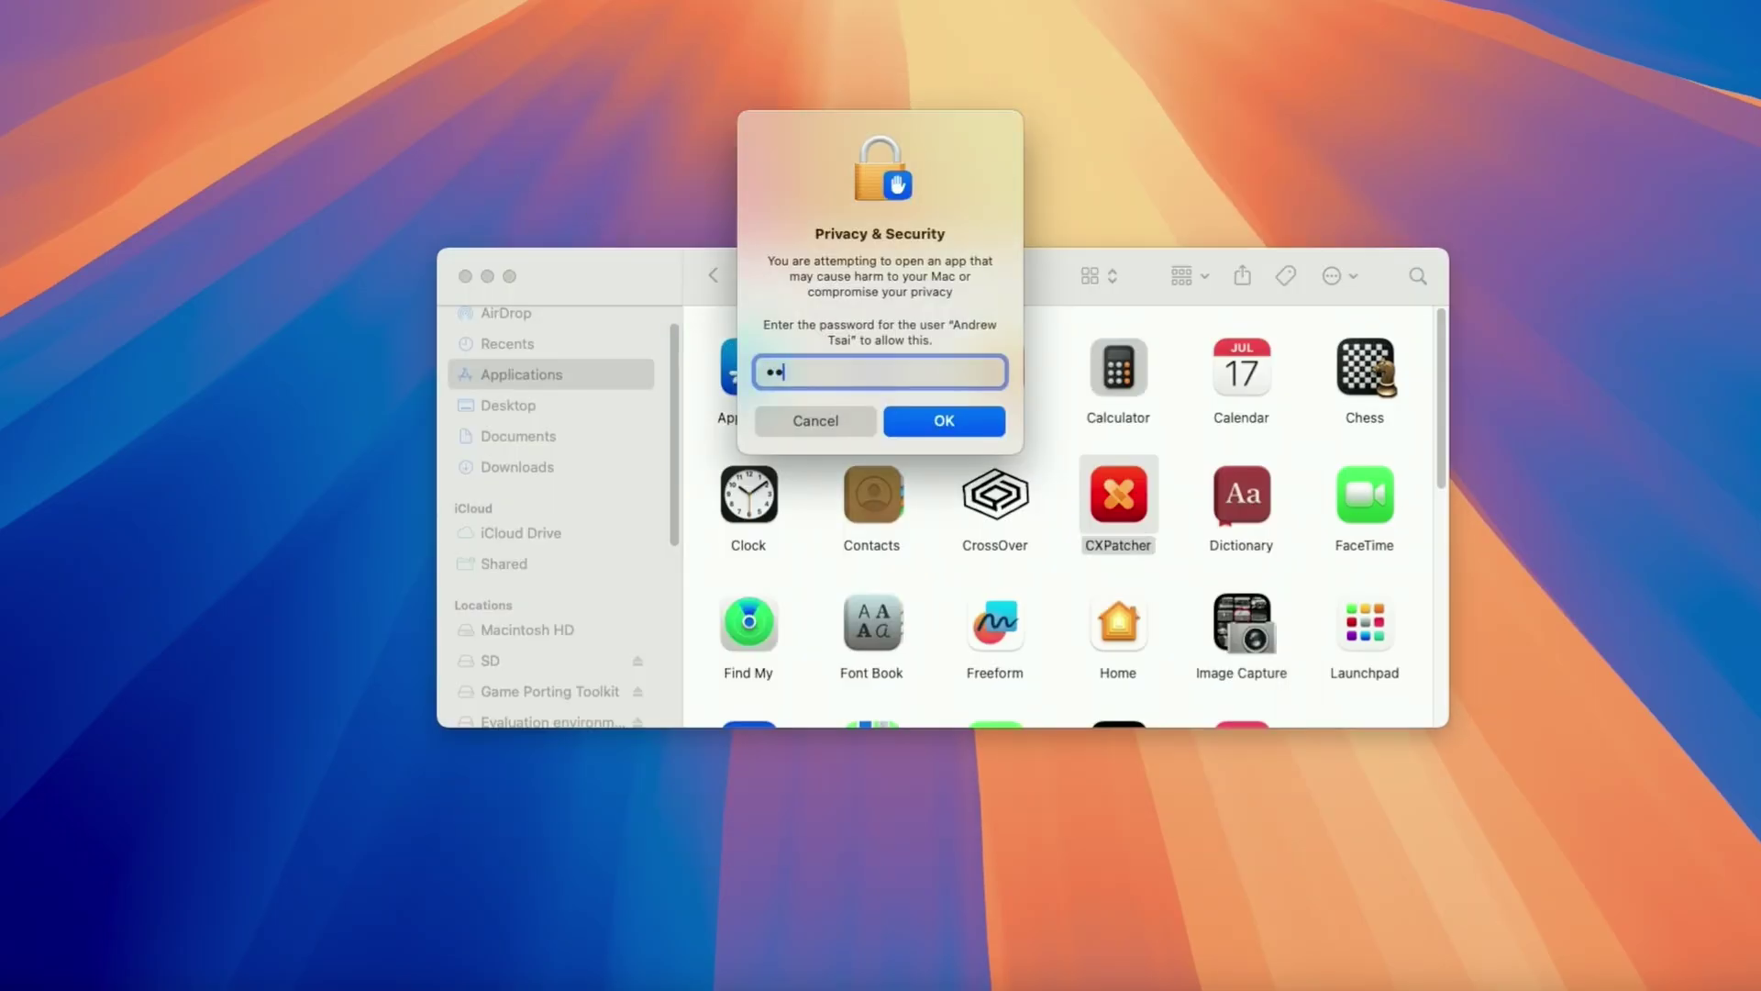
{"action": "left_click", "coordinate": [956, 431]}
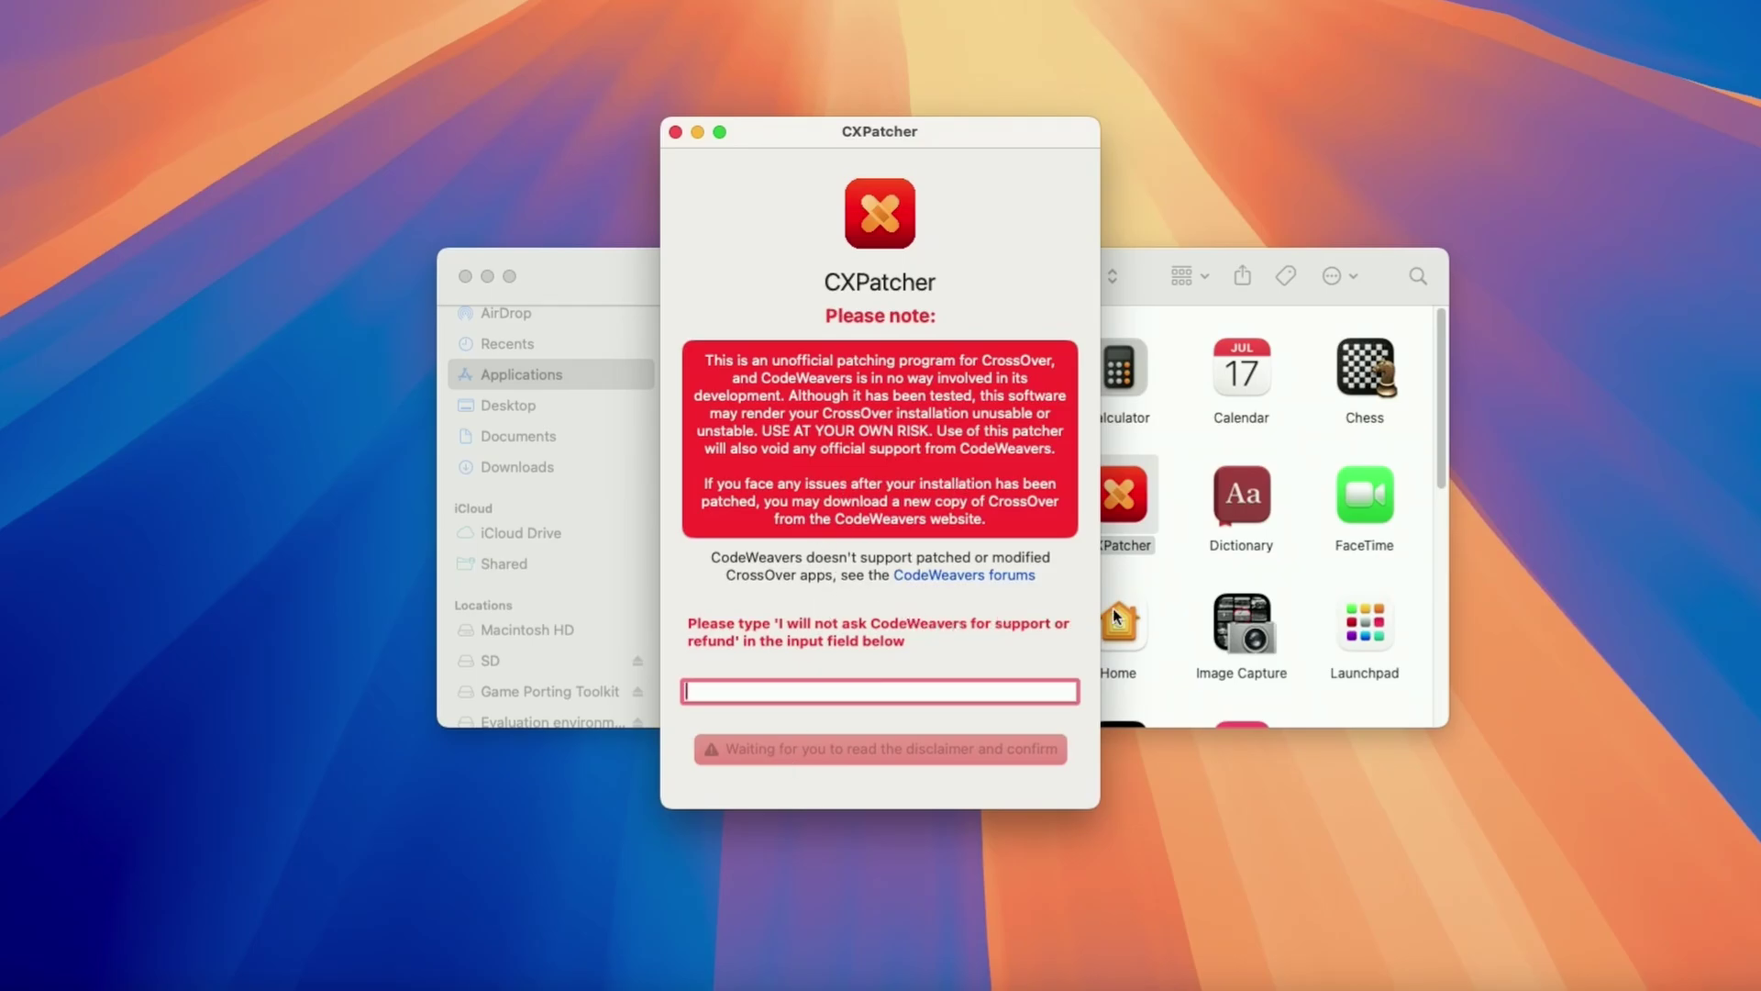
Type 'I will not ask CodeWeavers for support or refund' into the disclaimer field
{"action": "type", "text": "ll not ask CodeWeavers for su"}
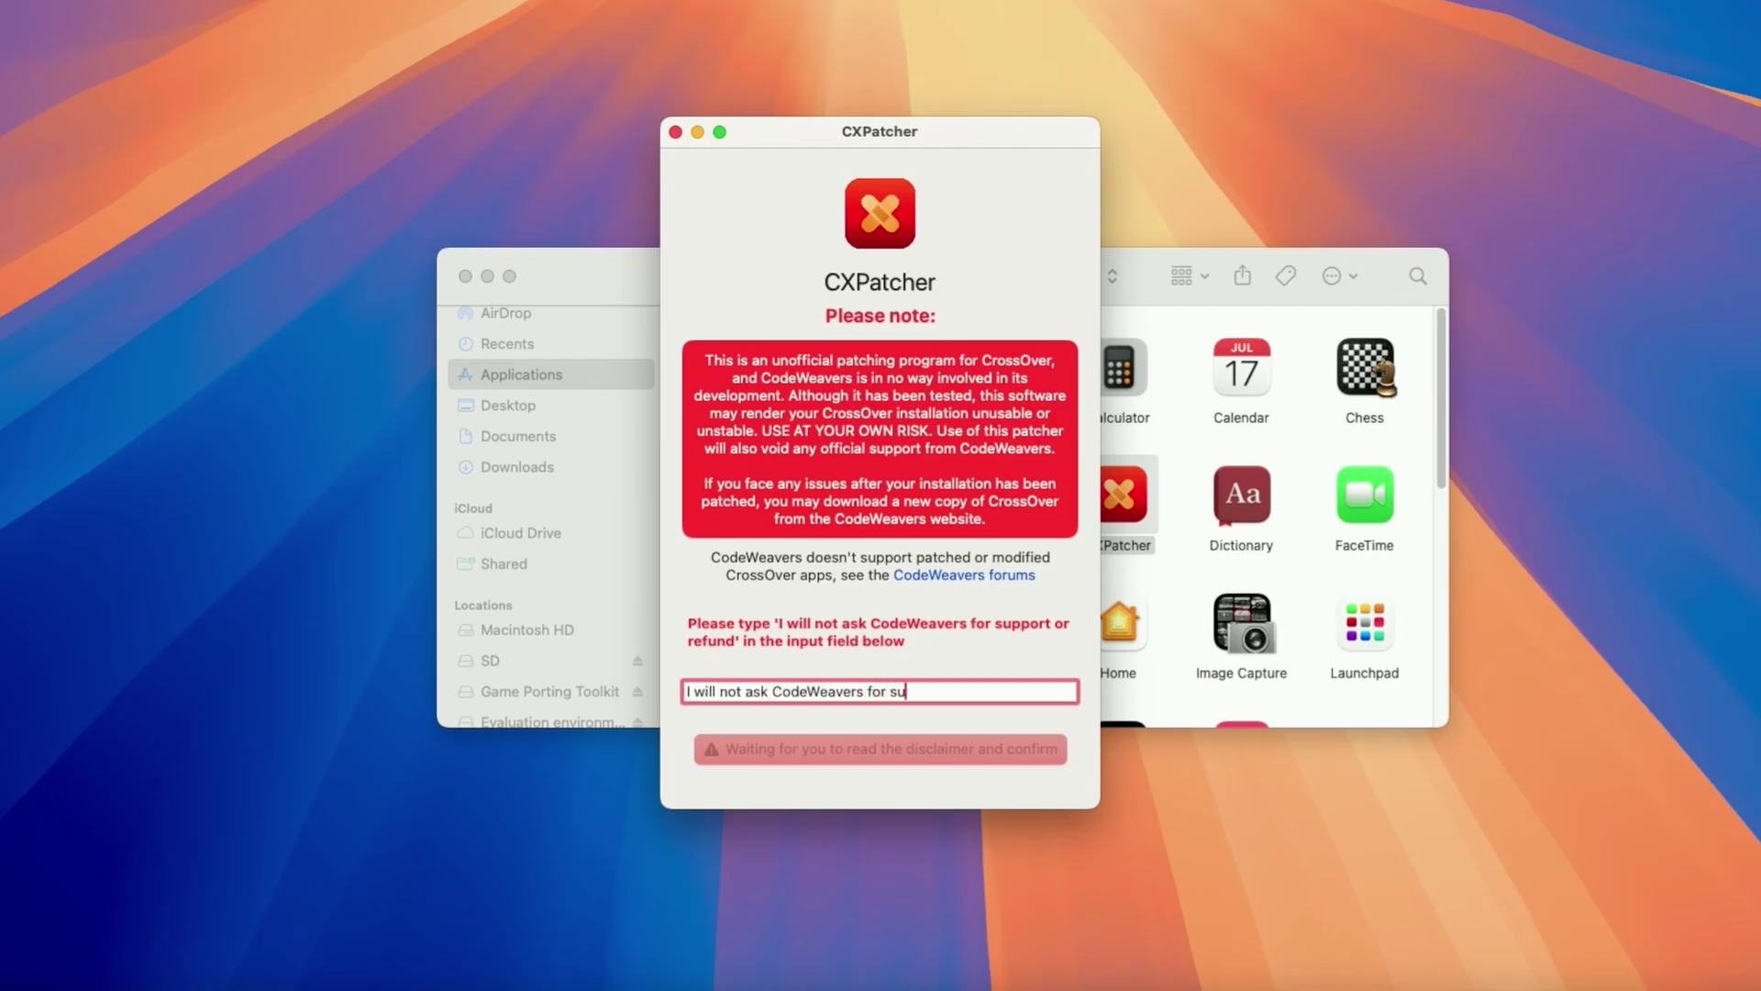
{"action": "type", "text": "pport or refund"}
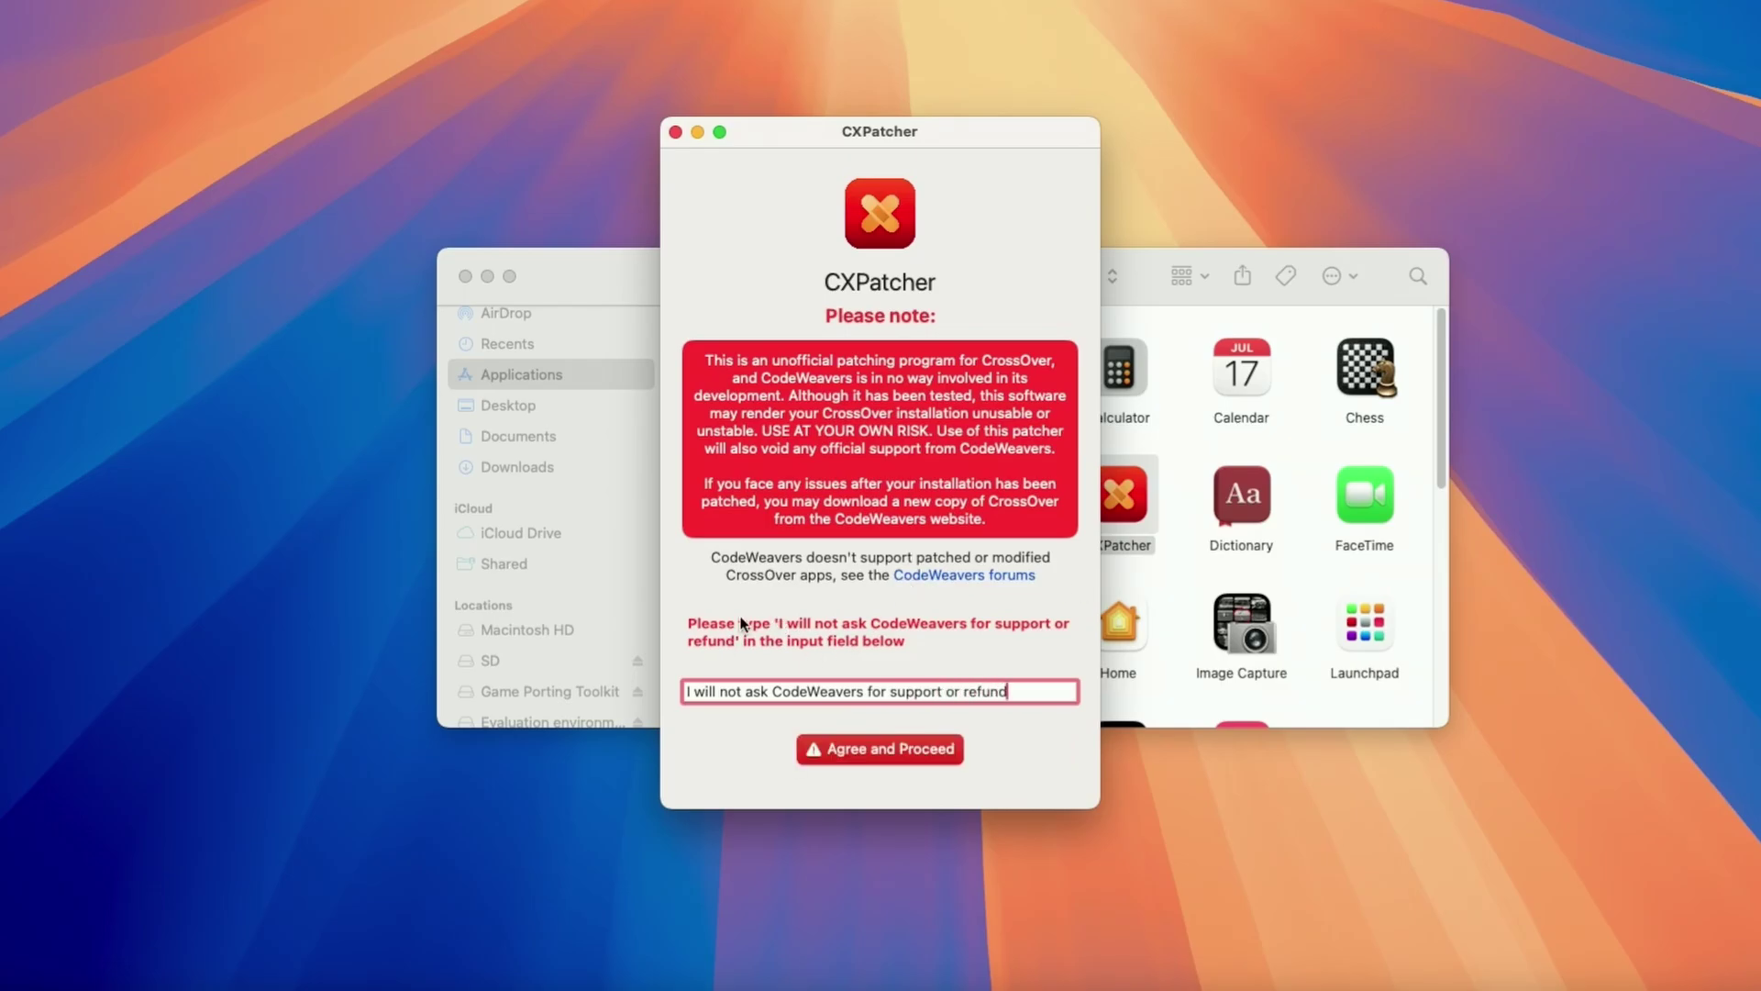
{"action": "left_click_drag", "start_coordinate": [1029, 686], "coordinate": [703, 686]}
{"action": "left_click", "coordinate": [762, 693]}
Agree to the disclaimer and place the Advanced Options window beside the patcher
{"action": "left_click", "coordinate": [884, 751]}
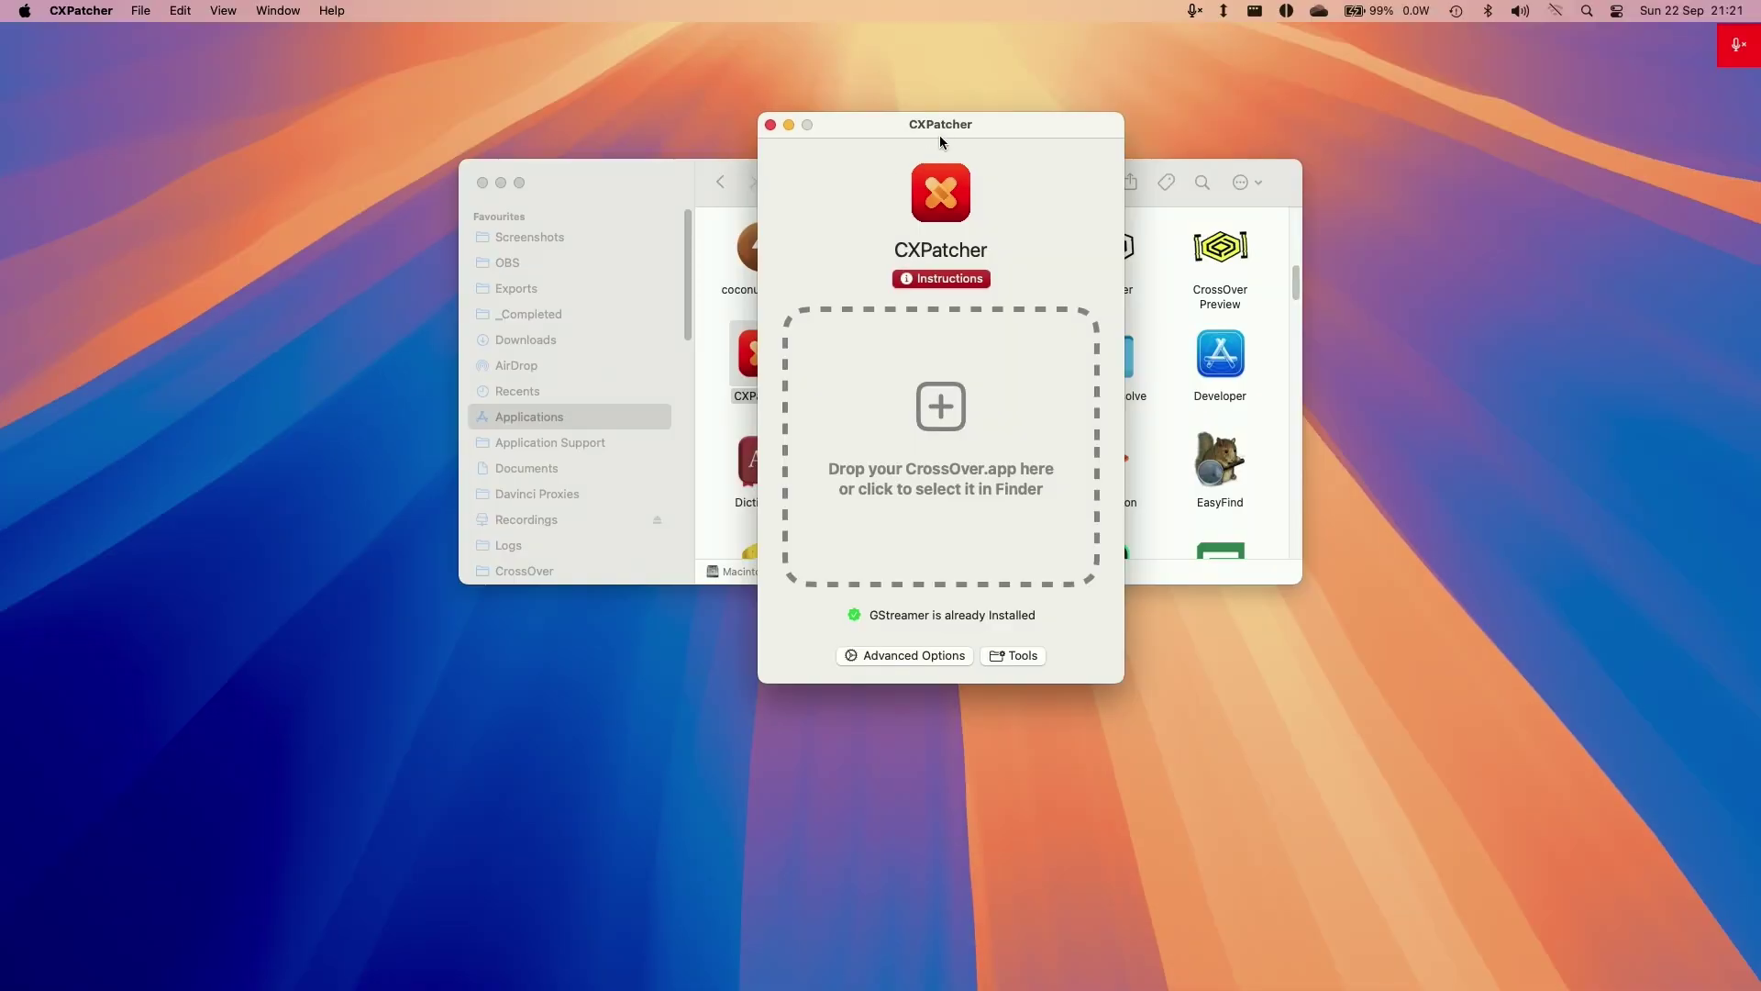
{"action": "left_click_drag", "start_coordinate": [953, 107], "coordinate": [535, 288]}
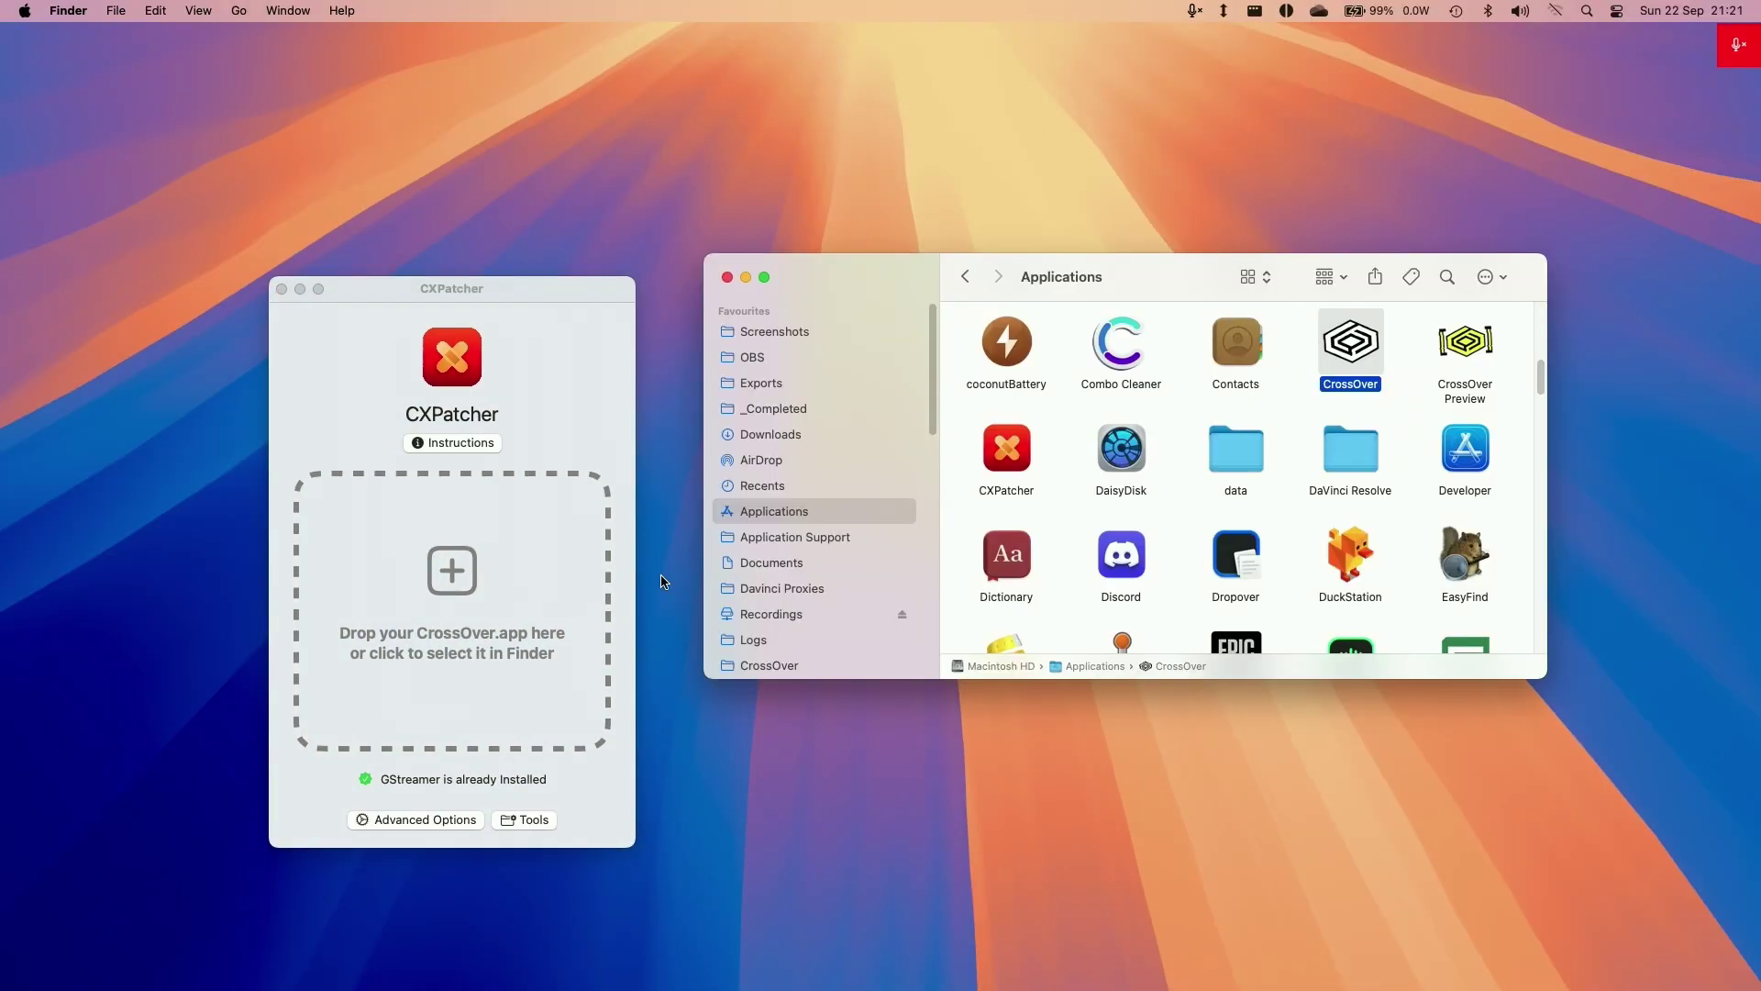
{"action": "left_click_drag", "start_coordinate": [526, 345], "coordinate": [536, 225]}
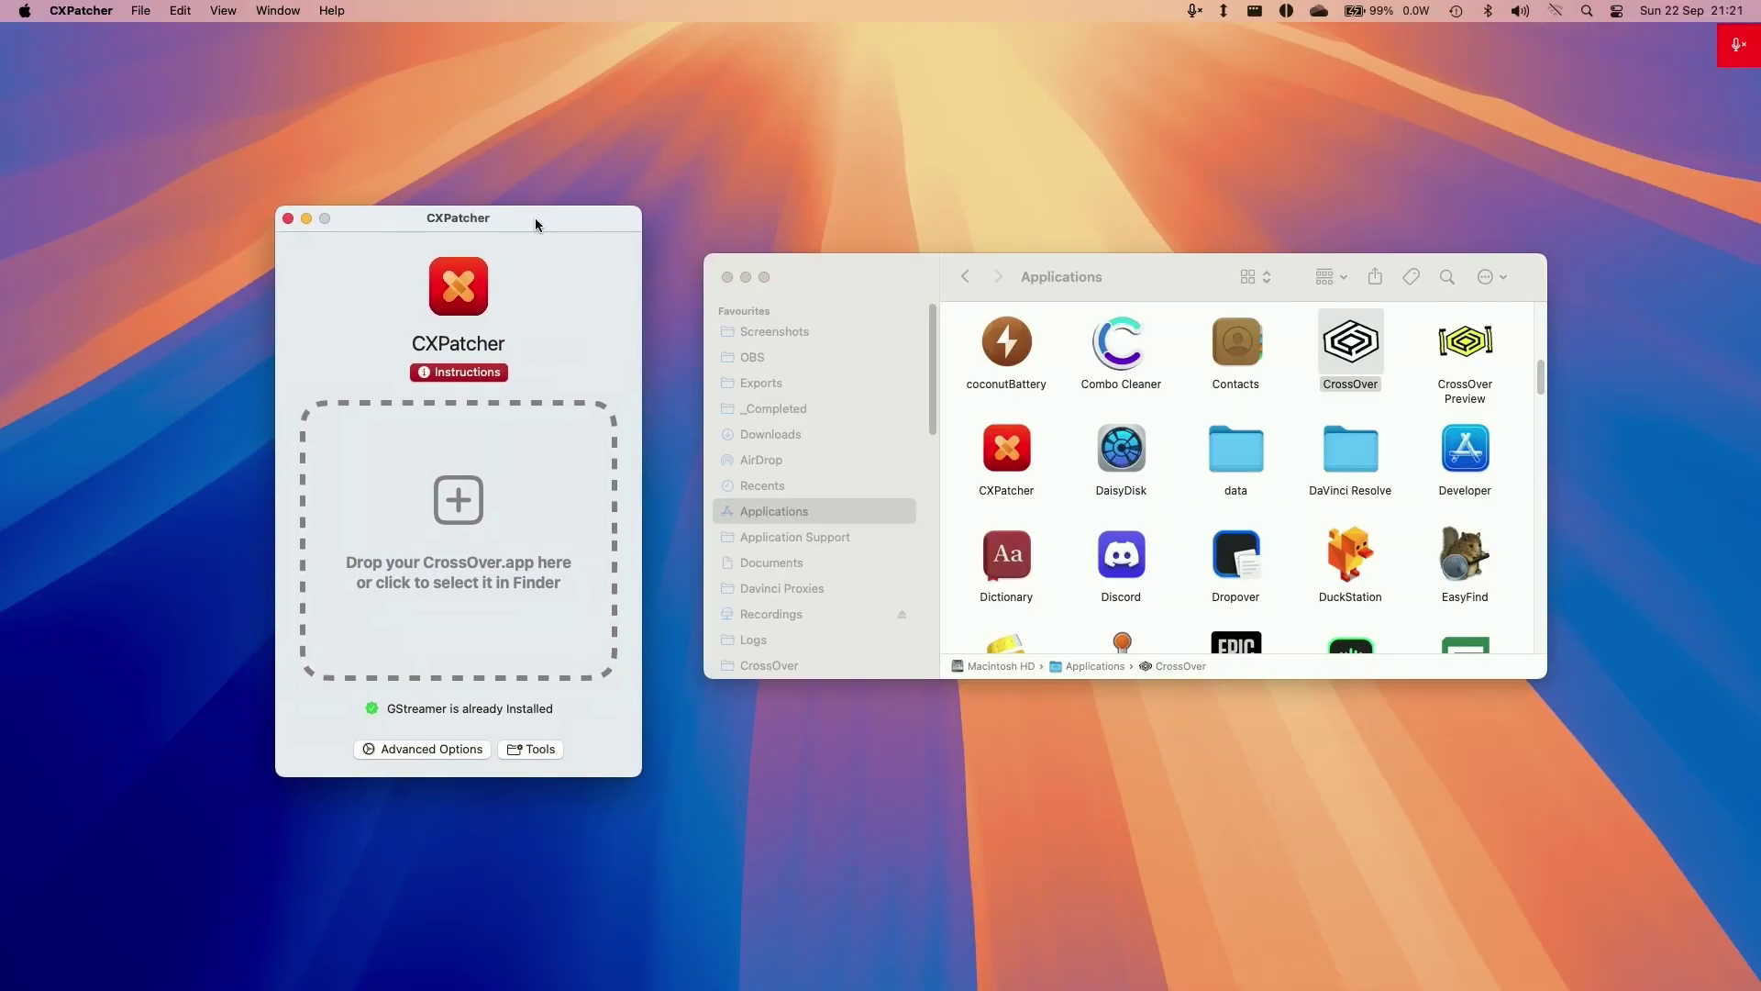
{"action": "left_click", "coordinate": [435, 747]}
{"action": "left_click_drag", "start_coordinate": [1281, 292], "coordinate": [710, 408]}
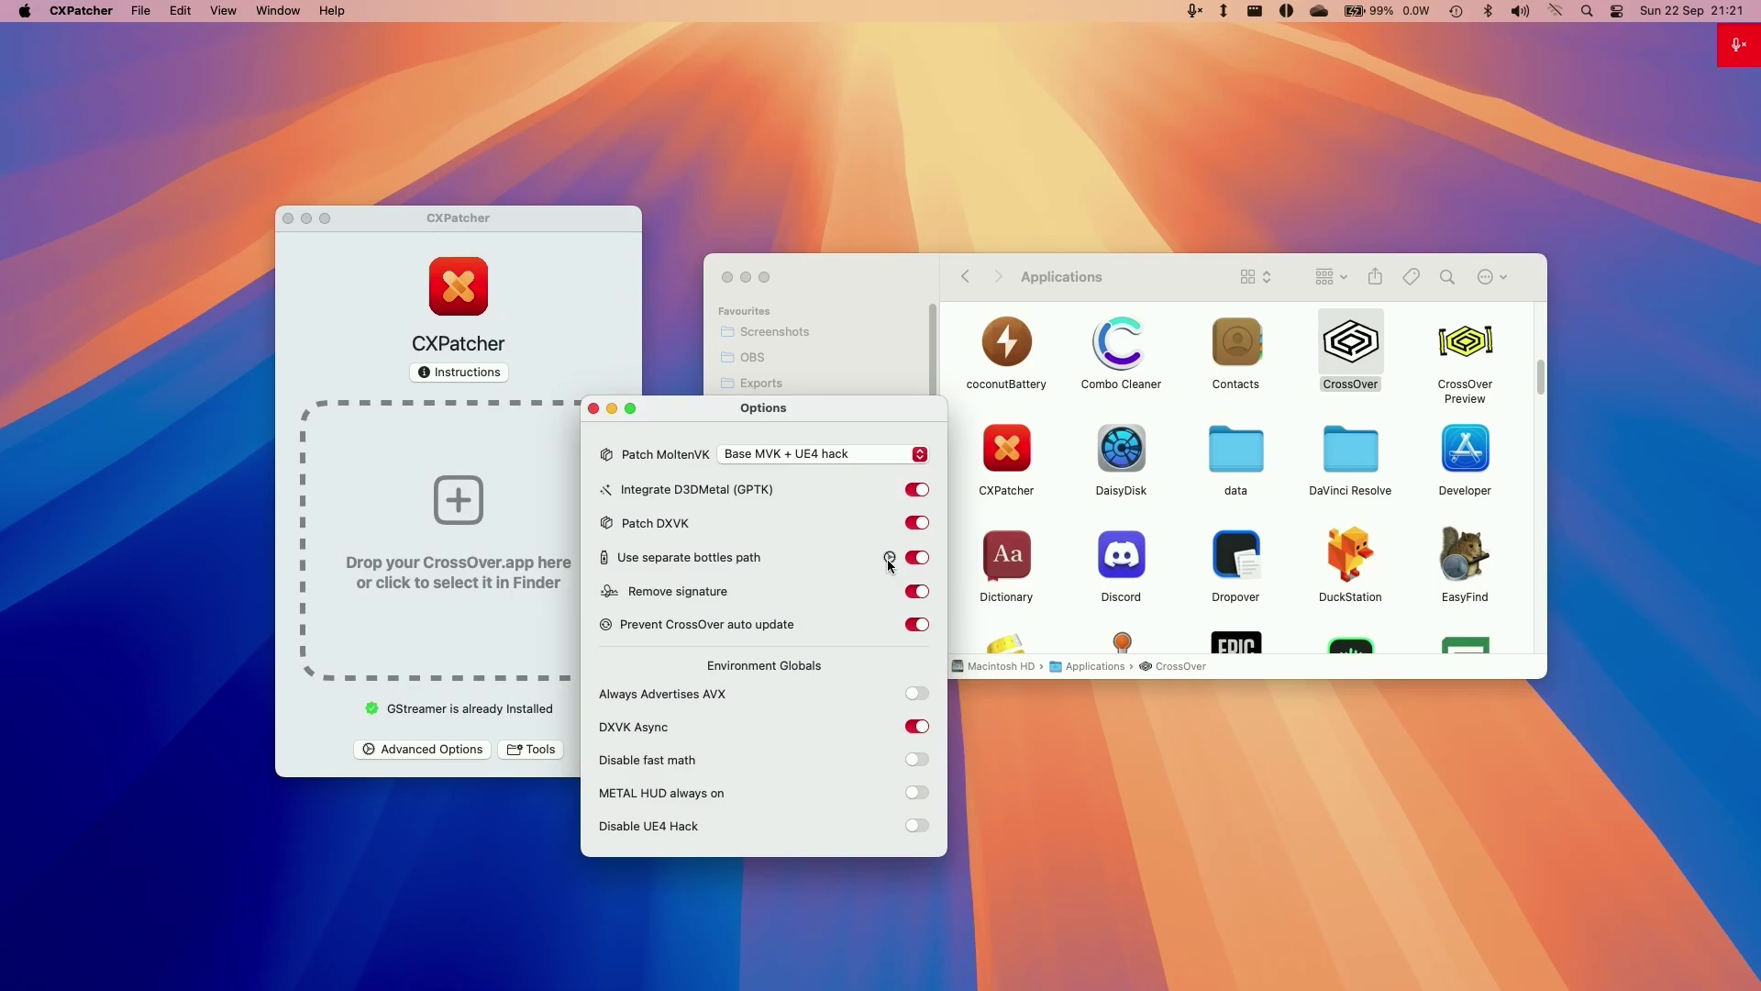
Enable Always Advertises AVX and Metal HUD, patch CrossOver.app, and close CXPatcher
{"action": "left_click", "coordinate": [915, 694]}
{"action": "left_click", "coordinate": [917, 794]}
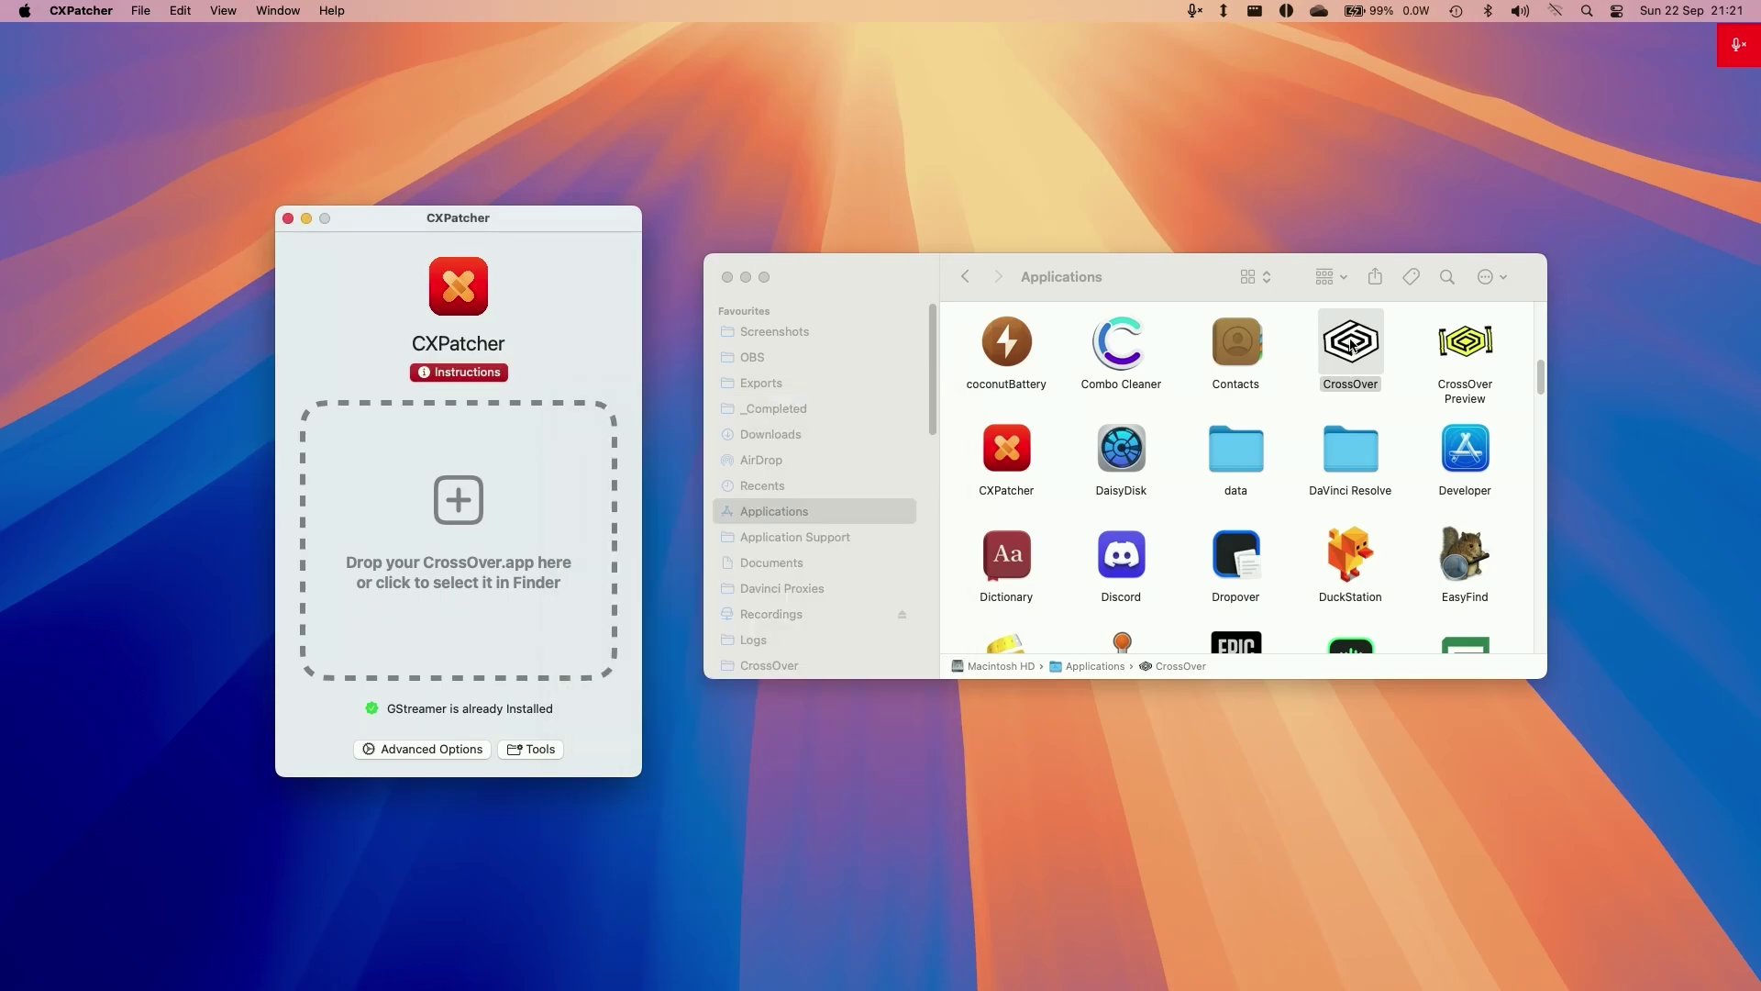
{"action": "left_click_drag", "start_coordinate": [1352, 345], "coordinate": [515, 524]}
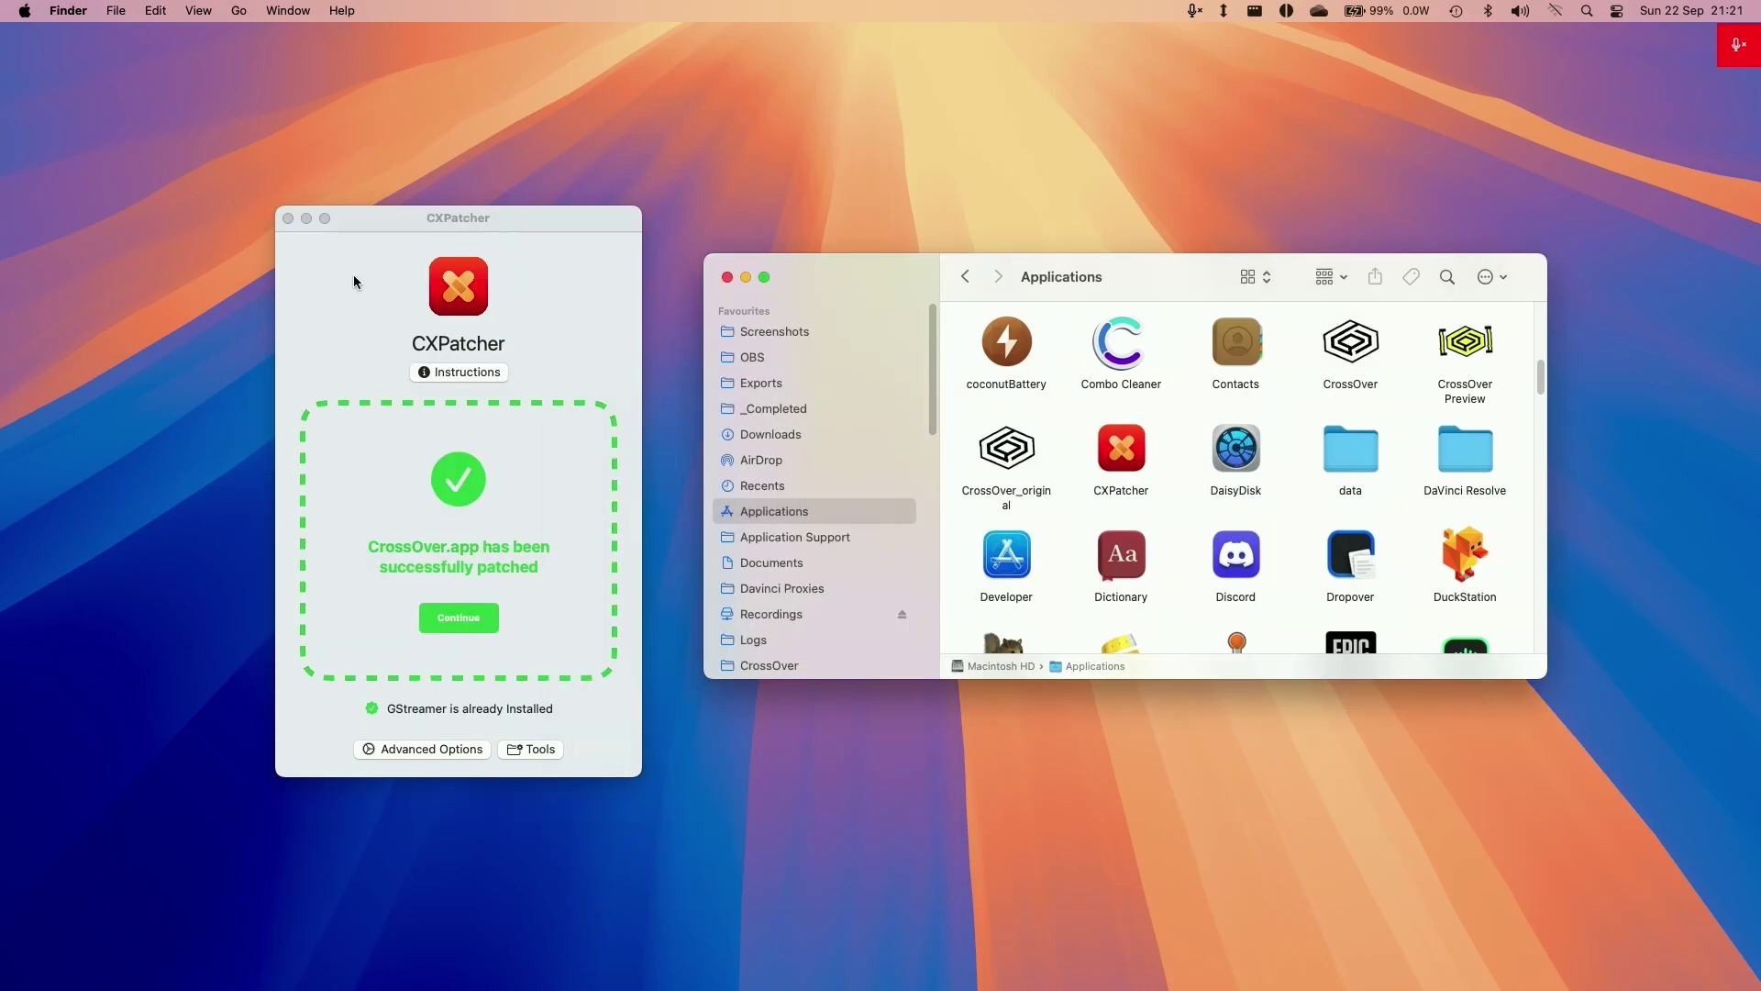
{"action": "left_click", "coordinate": [287, 218]}
Launch the patched CrossOver and install Steam into a new bottle
{"action": "left_click_drag", "start_coordinate": [1018, 301], "coordinate": [804, 310]}
{"action": "left_click", "coordinate": [1150, 357]}
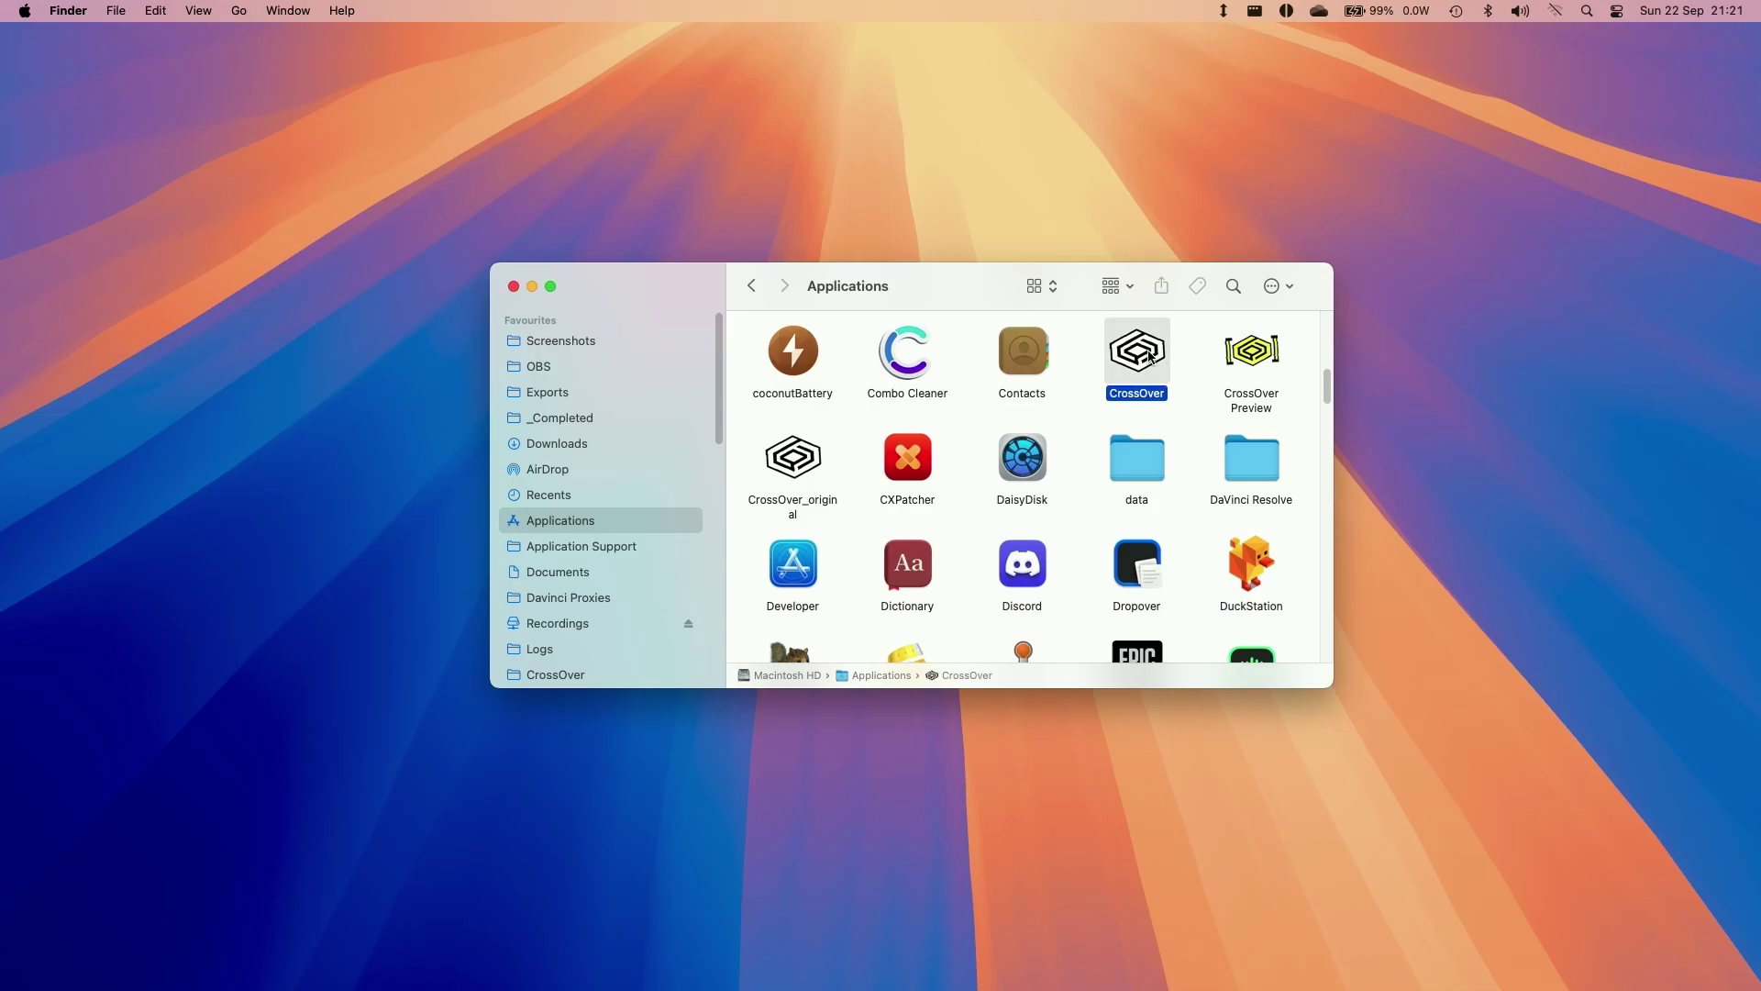
{"action": "double_click", "coordinate": [1149, 358]}
{"action": "type", "text": "steam"}
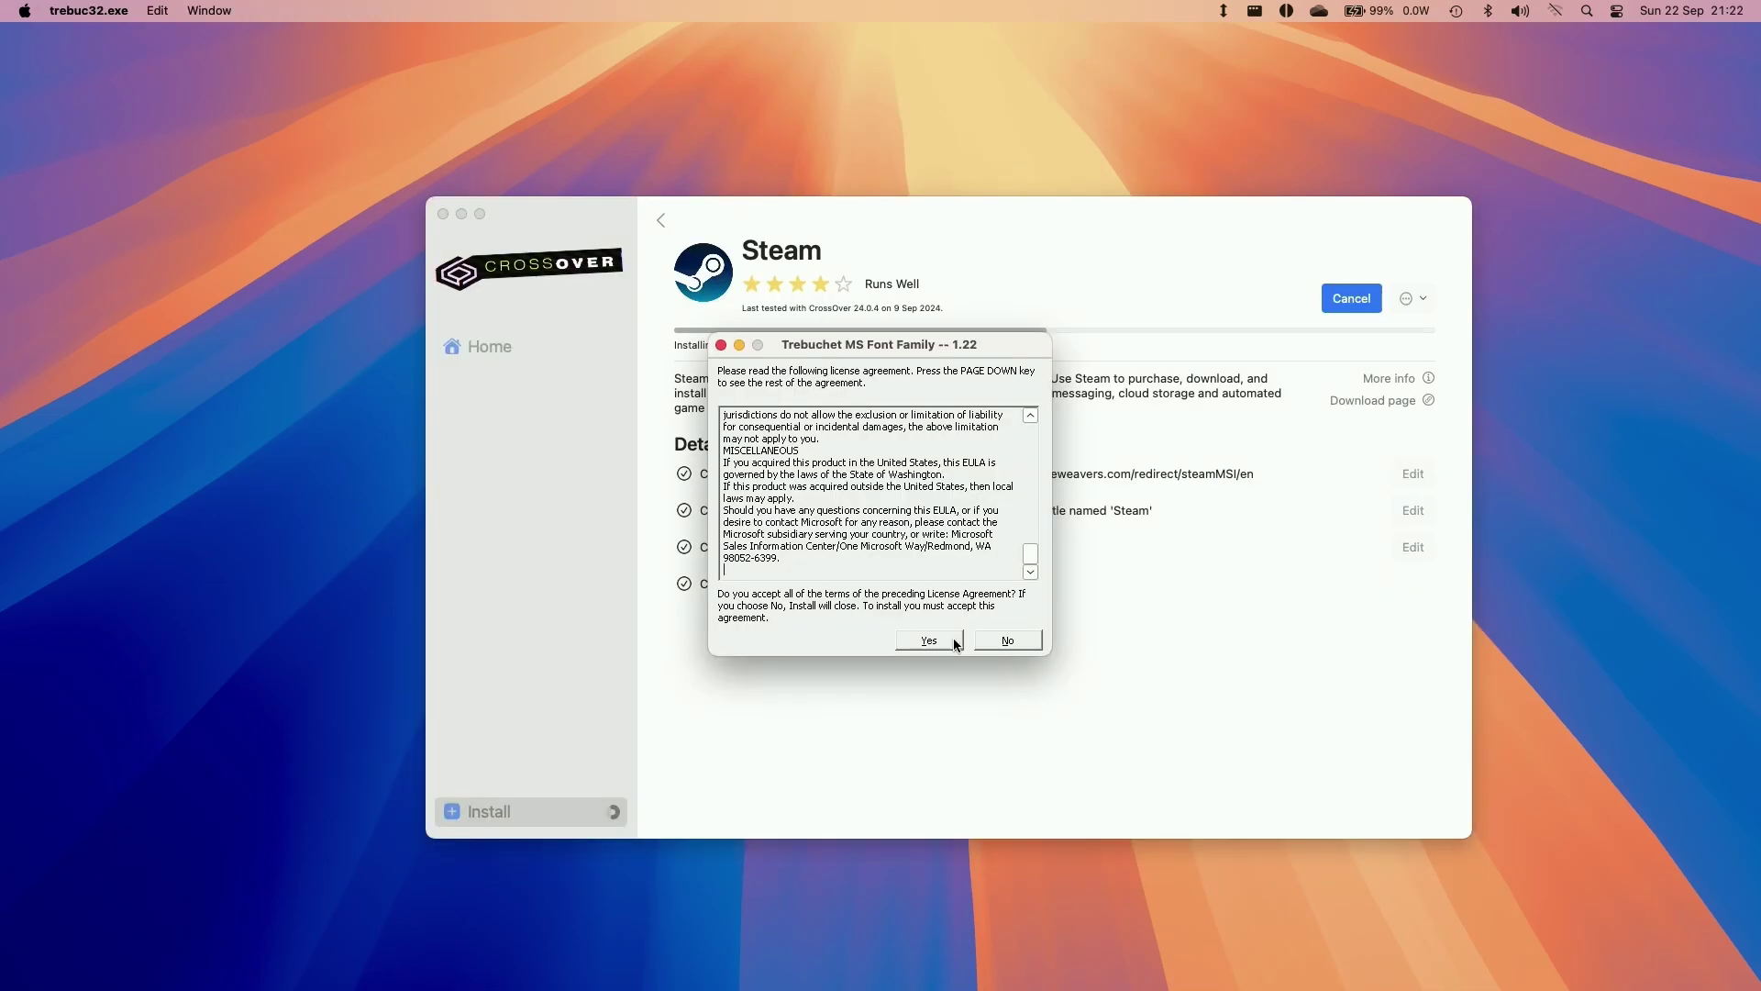
{"action": "left_click", "coordinate": [1009, 635]}
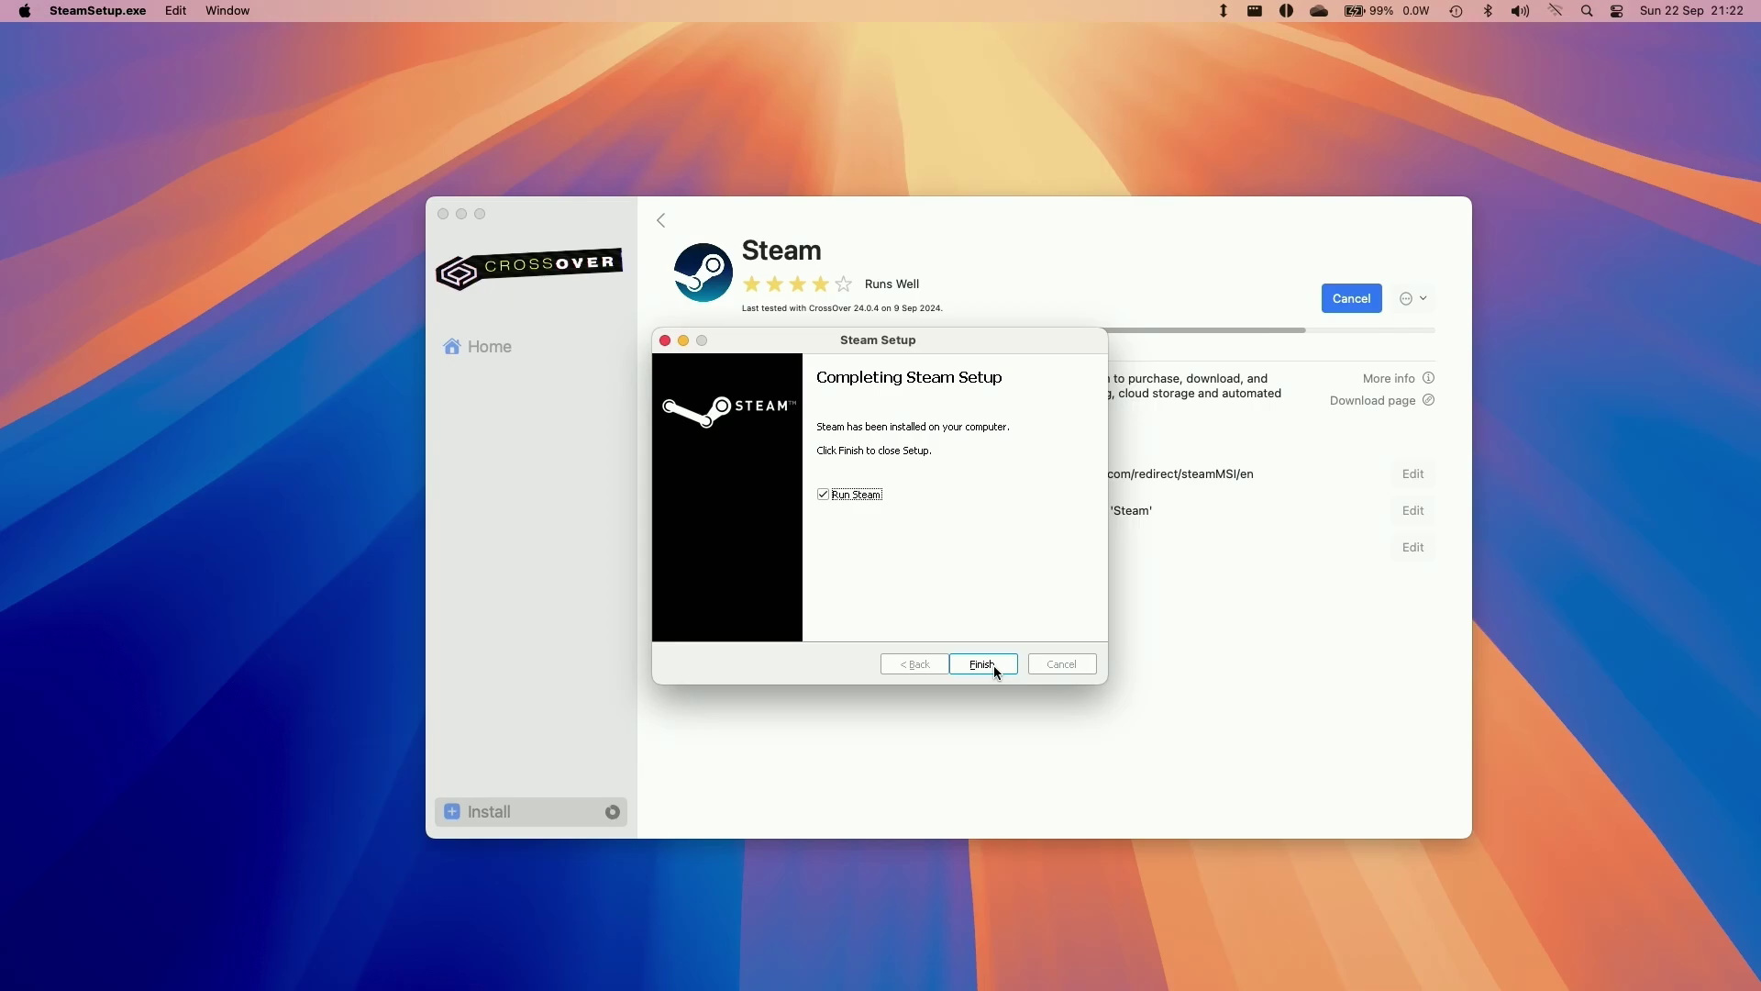
{"action": "left_click", "coordinate": [994, 673]}
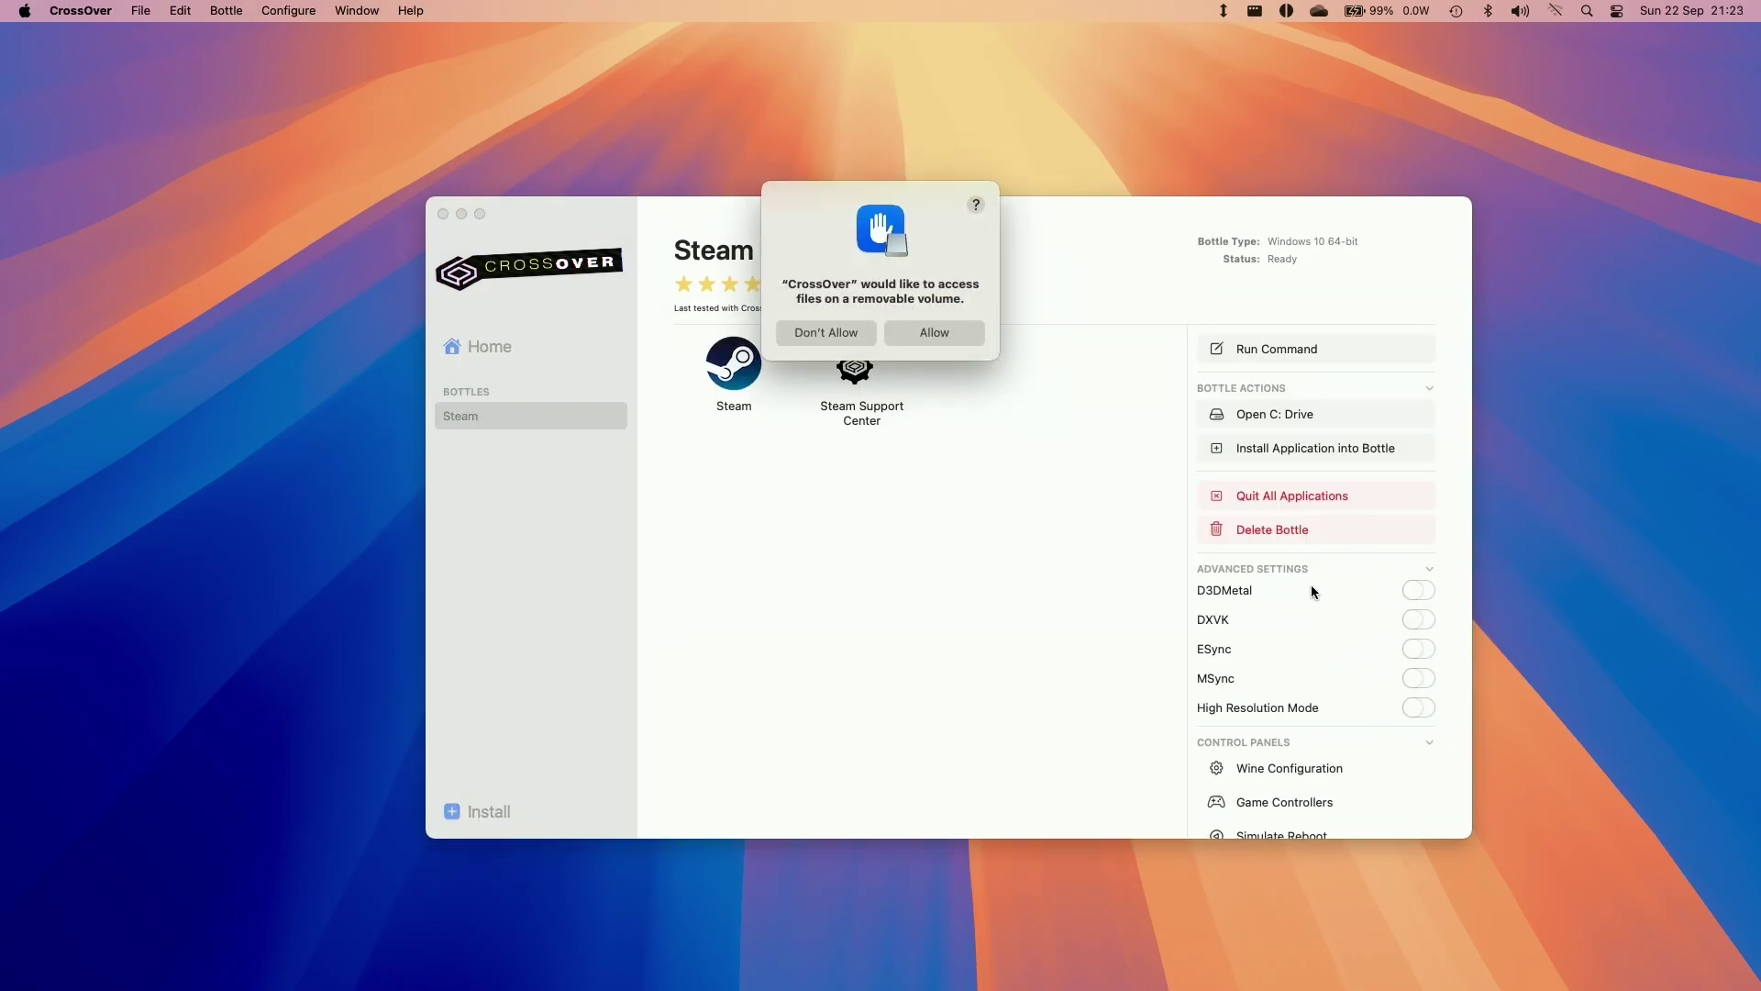
Allow removable-volume and microphone access, enable MSync for the Steam bottle, and launch Steam
{"action": "left_click", "coordinate": [954, 334]}
{"action": "left_click", "coordinate": [941, 367]}
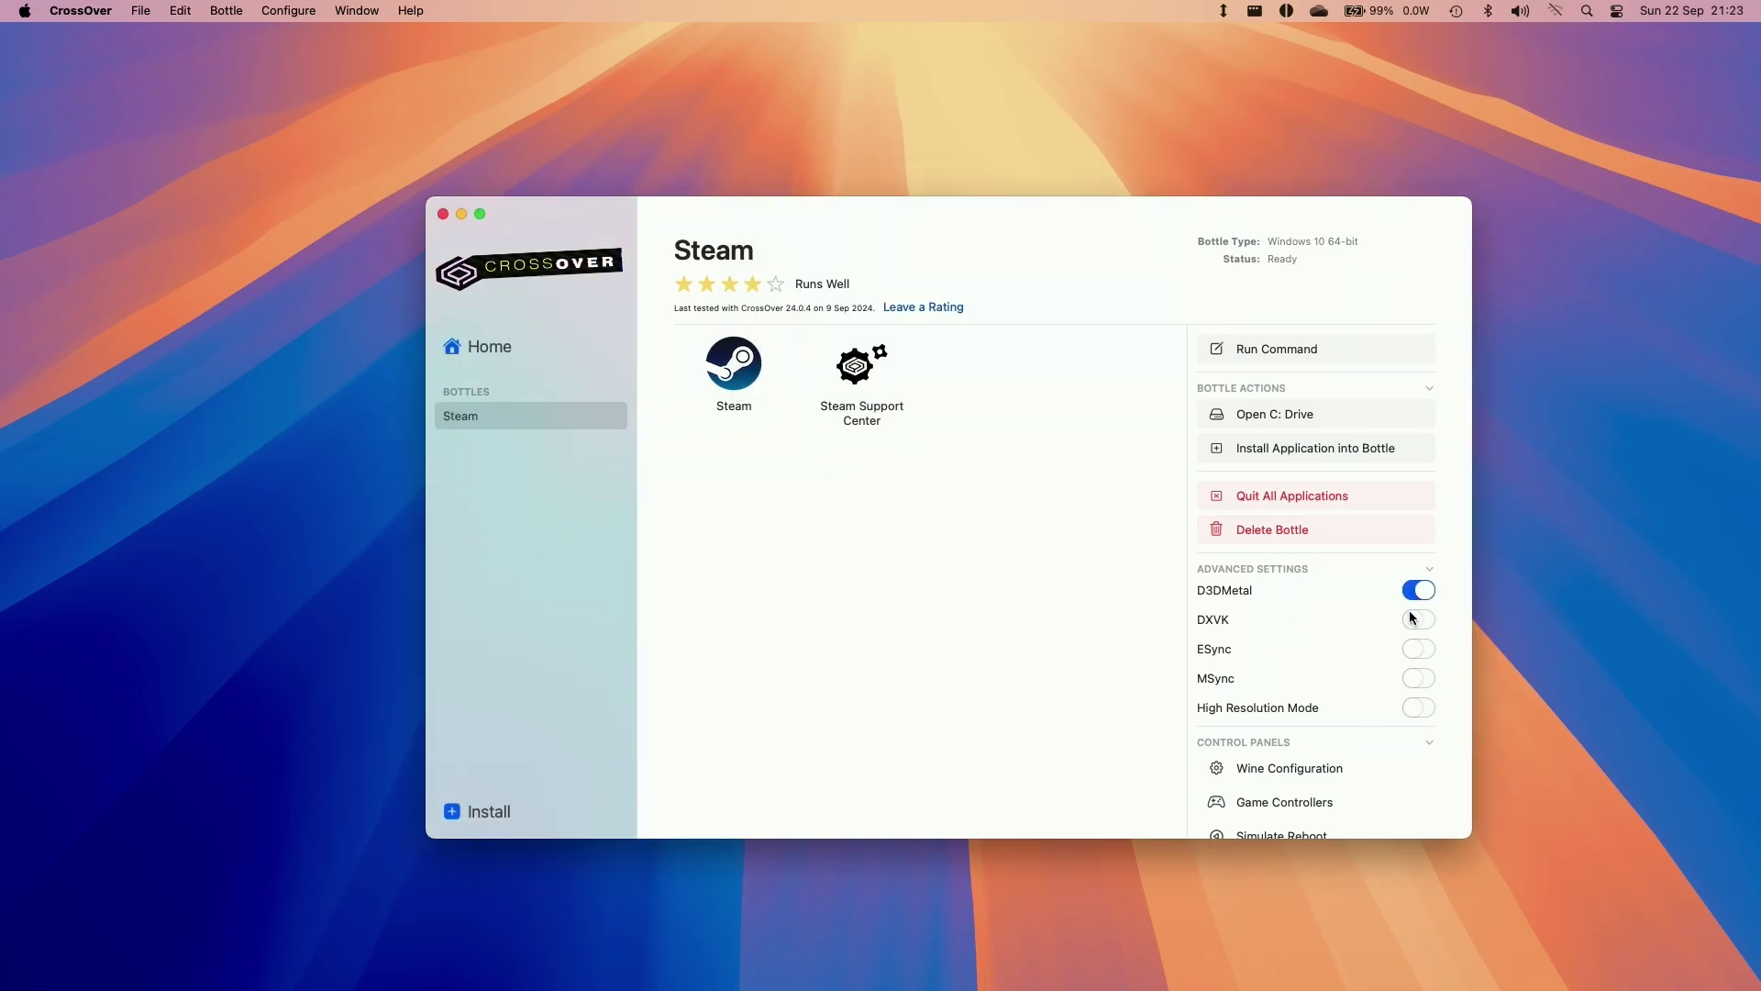
{"action": "left_click", "coordinate": [1424, 676]}
{"action": "left_click", "coordinate": [947, 617]}
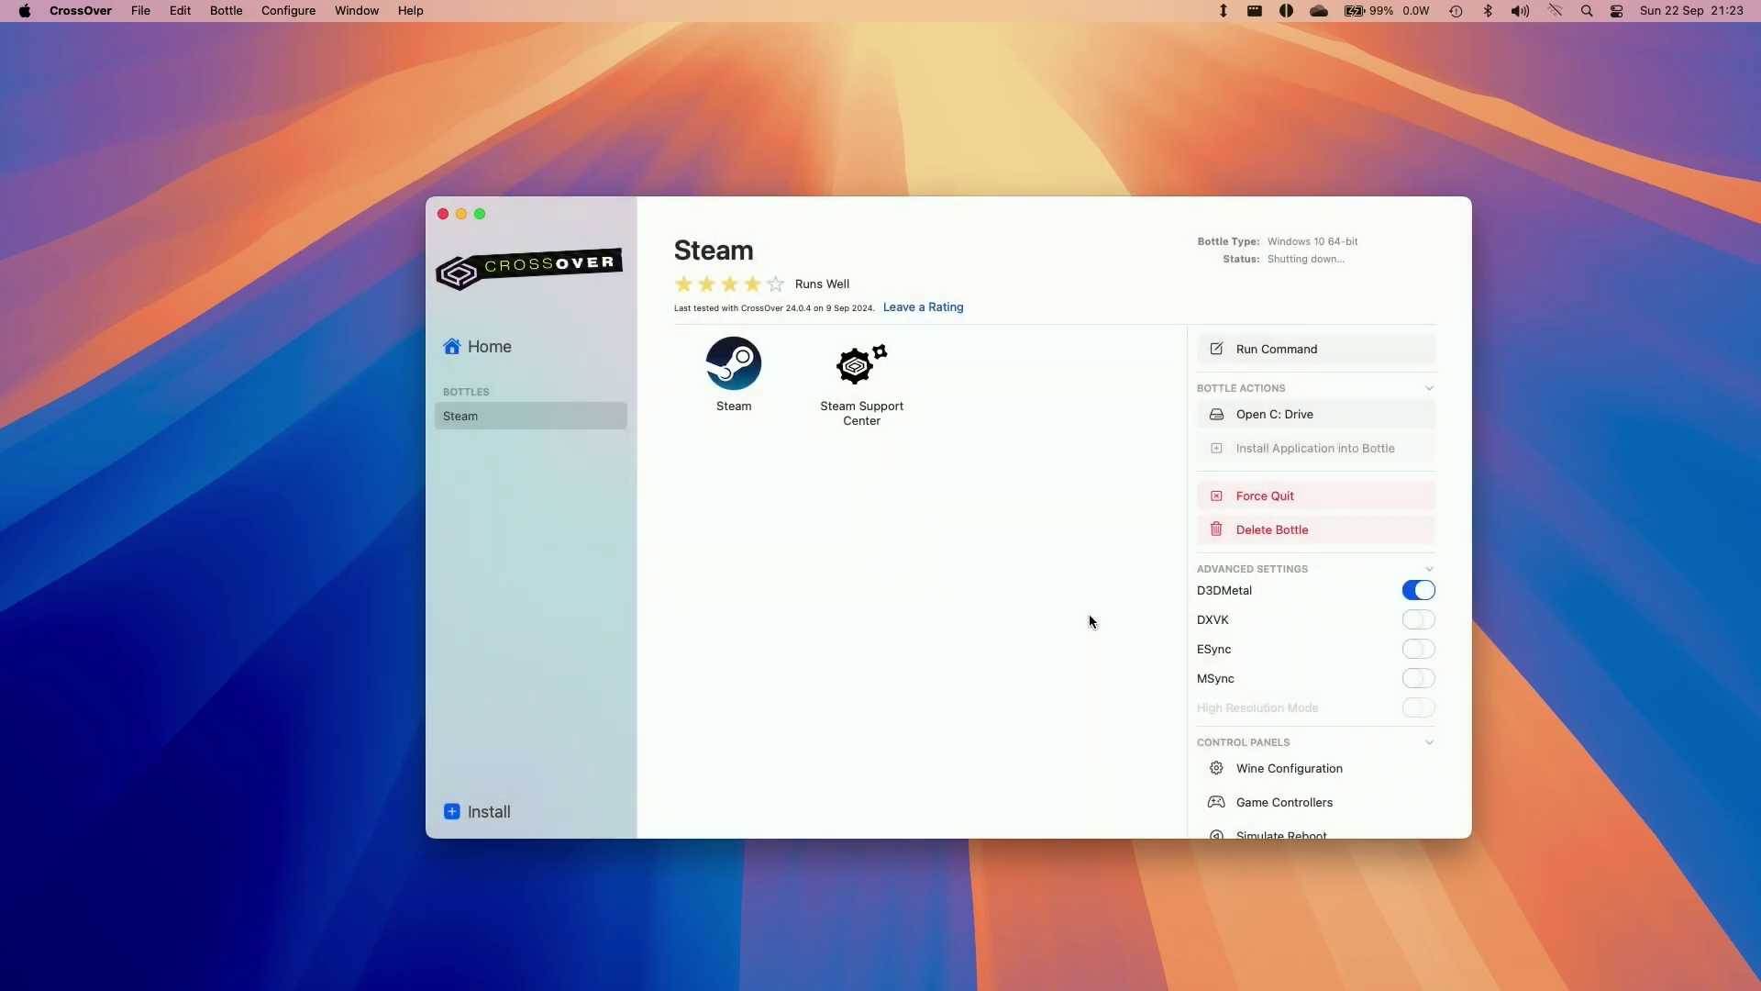
{"action": "double_click", "coordinate": [734, 364]}
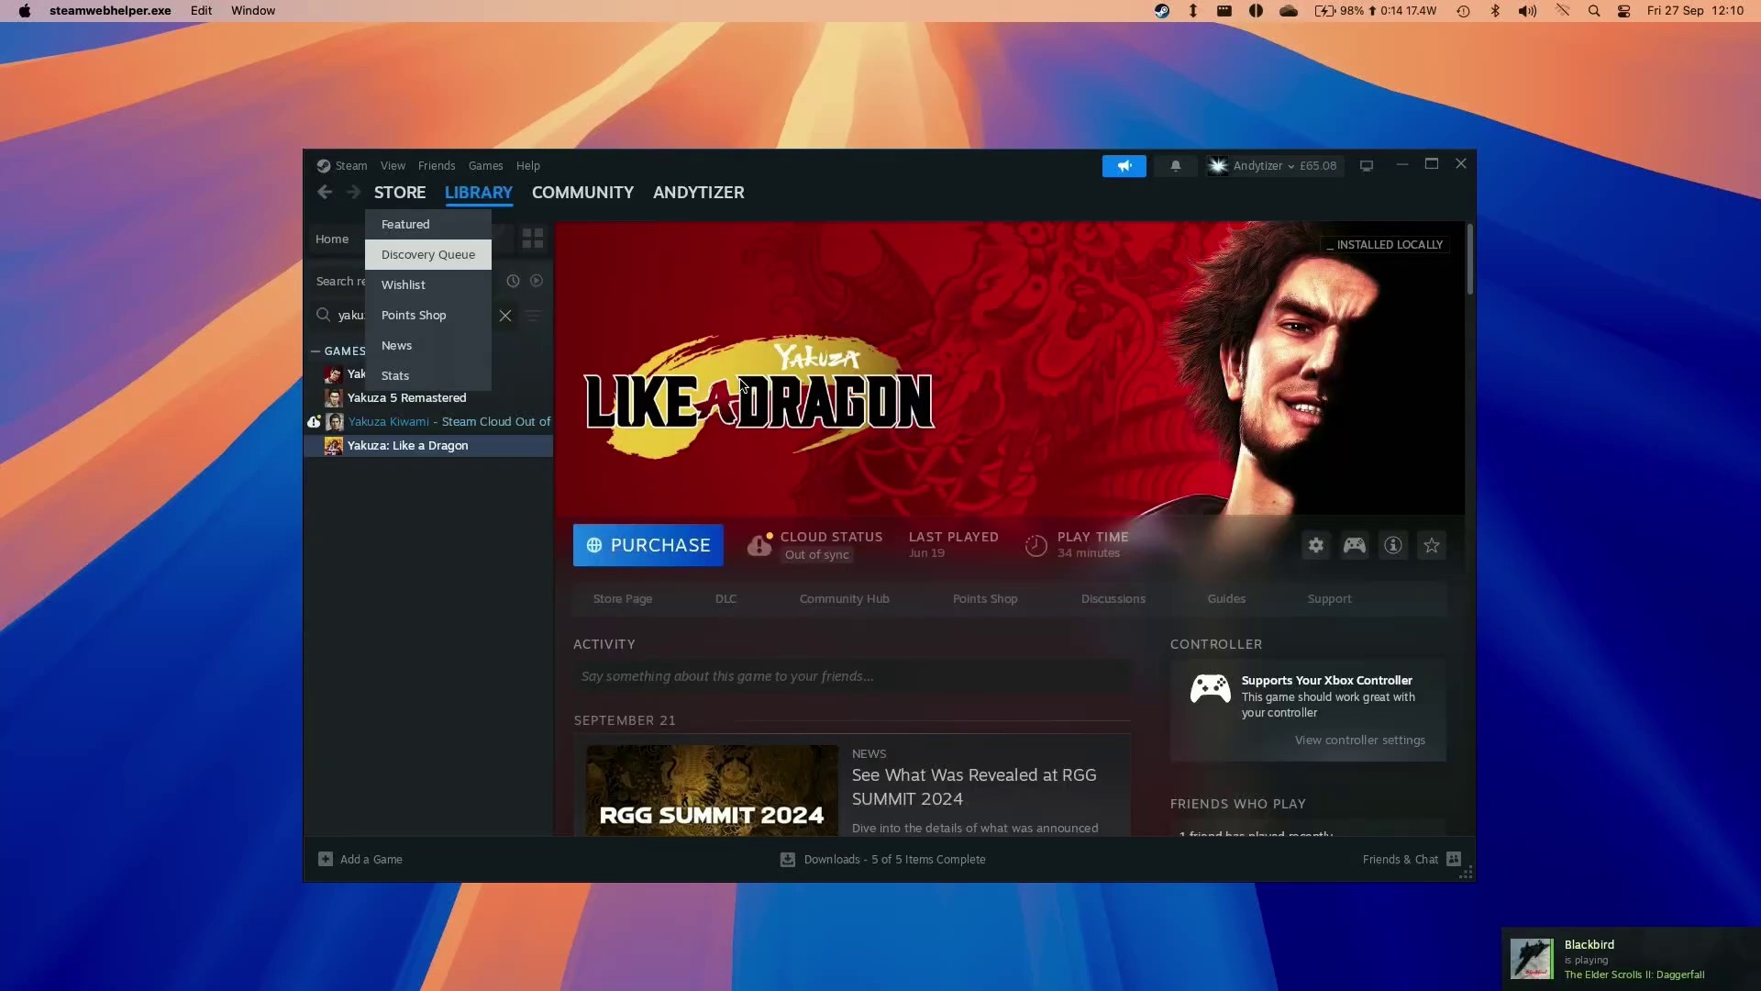
Add the standard edition of Like a Dragon: Infinite Wealth (£59.98) to the Steam cart and view the cart
{"action": "left_click", "coordinate": [400, 193]}
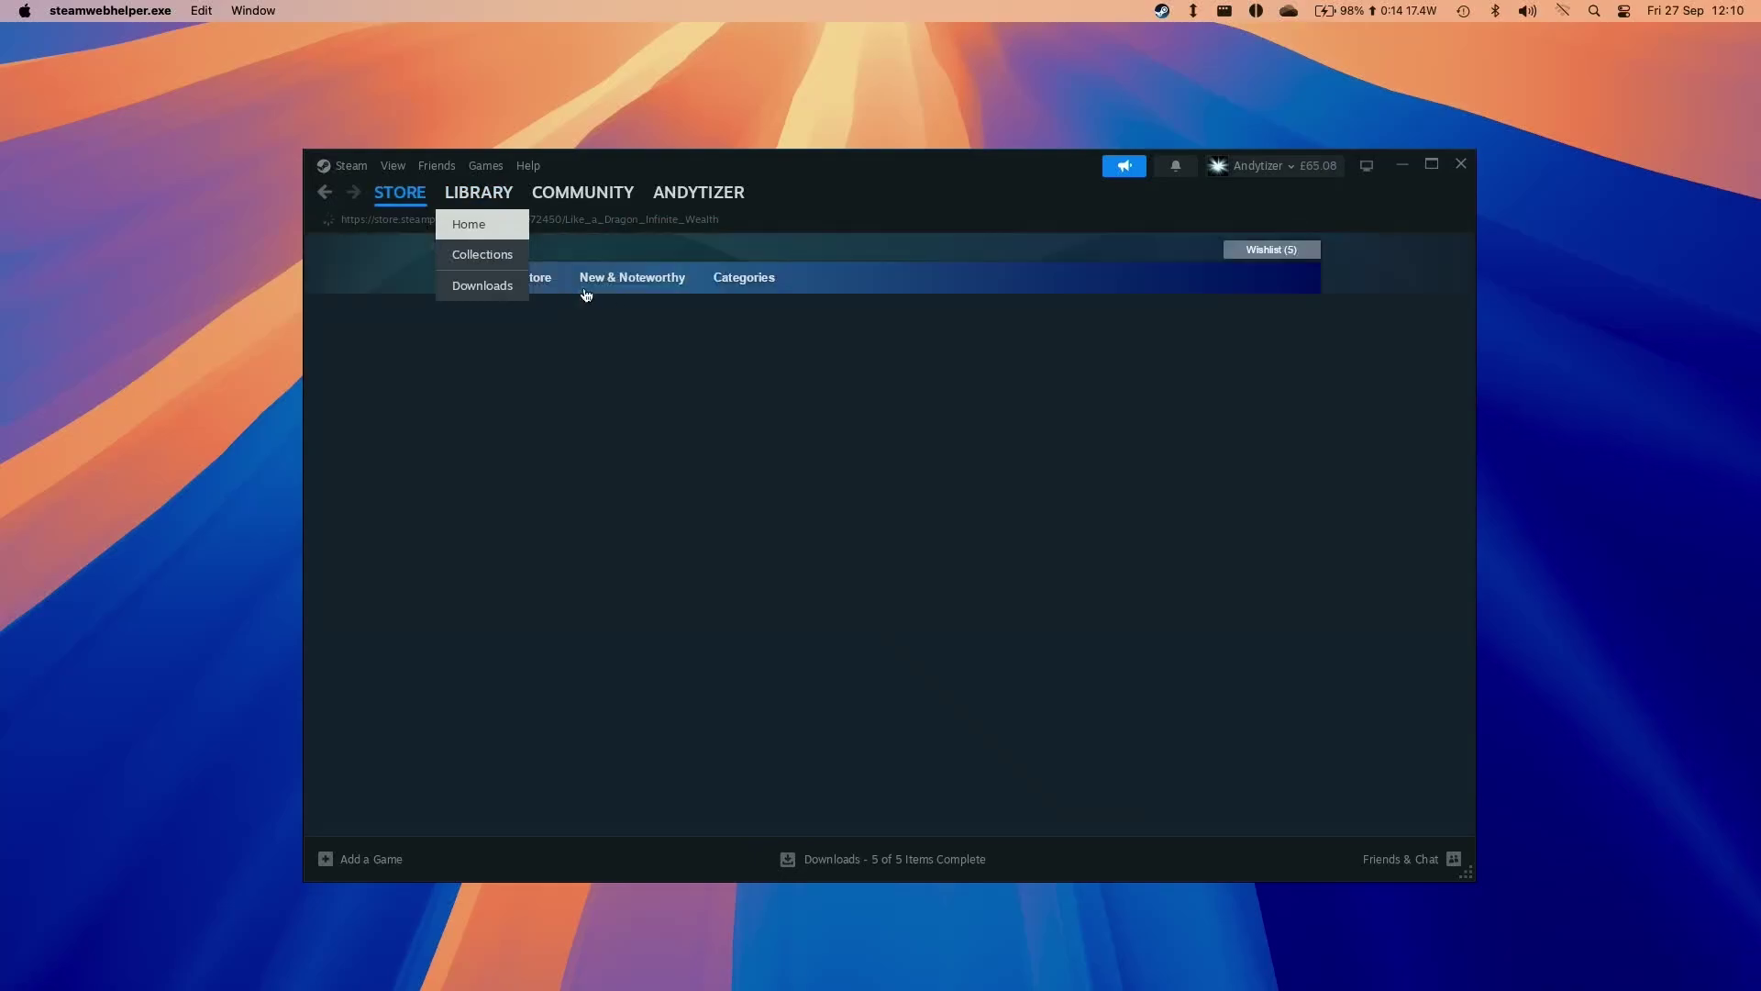
{"action": "scroll", "coordinate": [1009, 413], "scroll_direction": "down", "scroll_amount": 3}
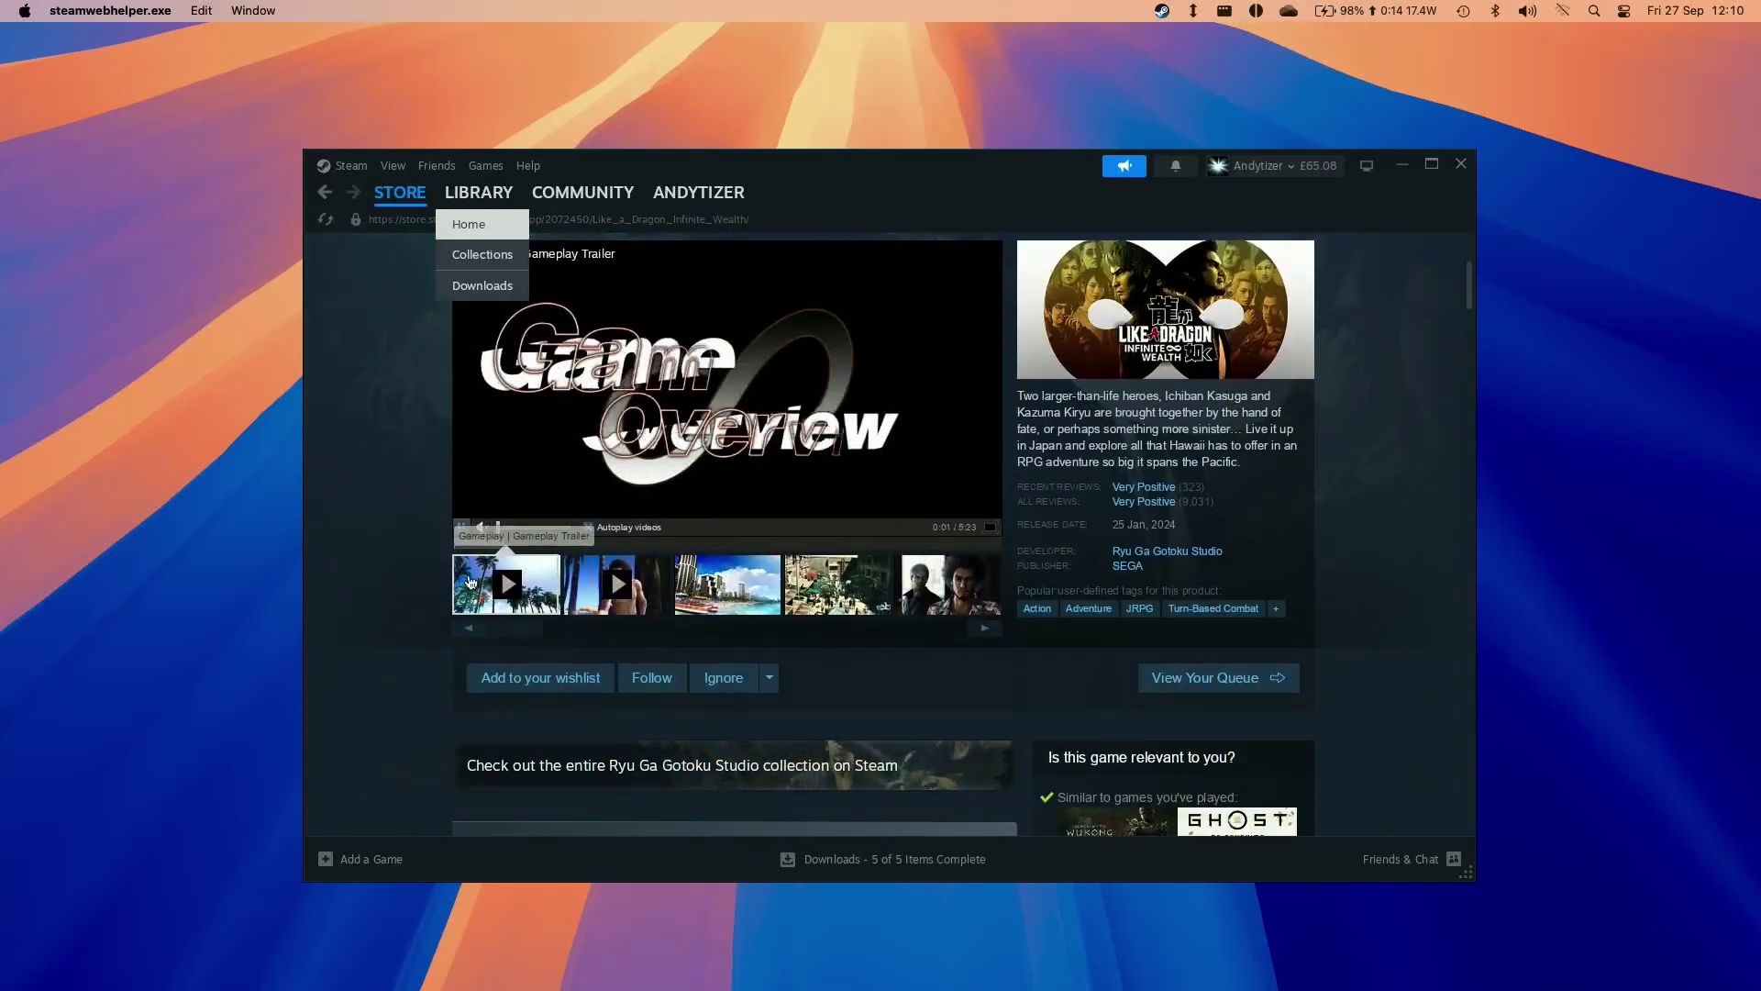
{"action": "scroll", "coordinate": [380, 573], "scroll_direction": "down", "scroll_amount": 1}
{"action": "scroll", "coordinate": [437, 578], "scroll_direction": "down", "scroll_amount": 3}
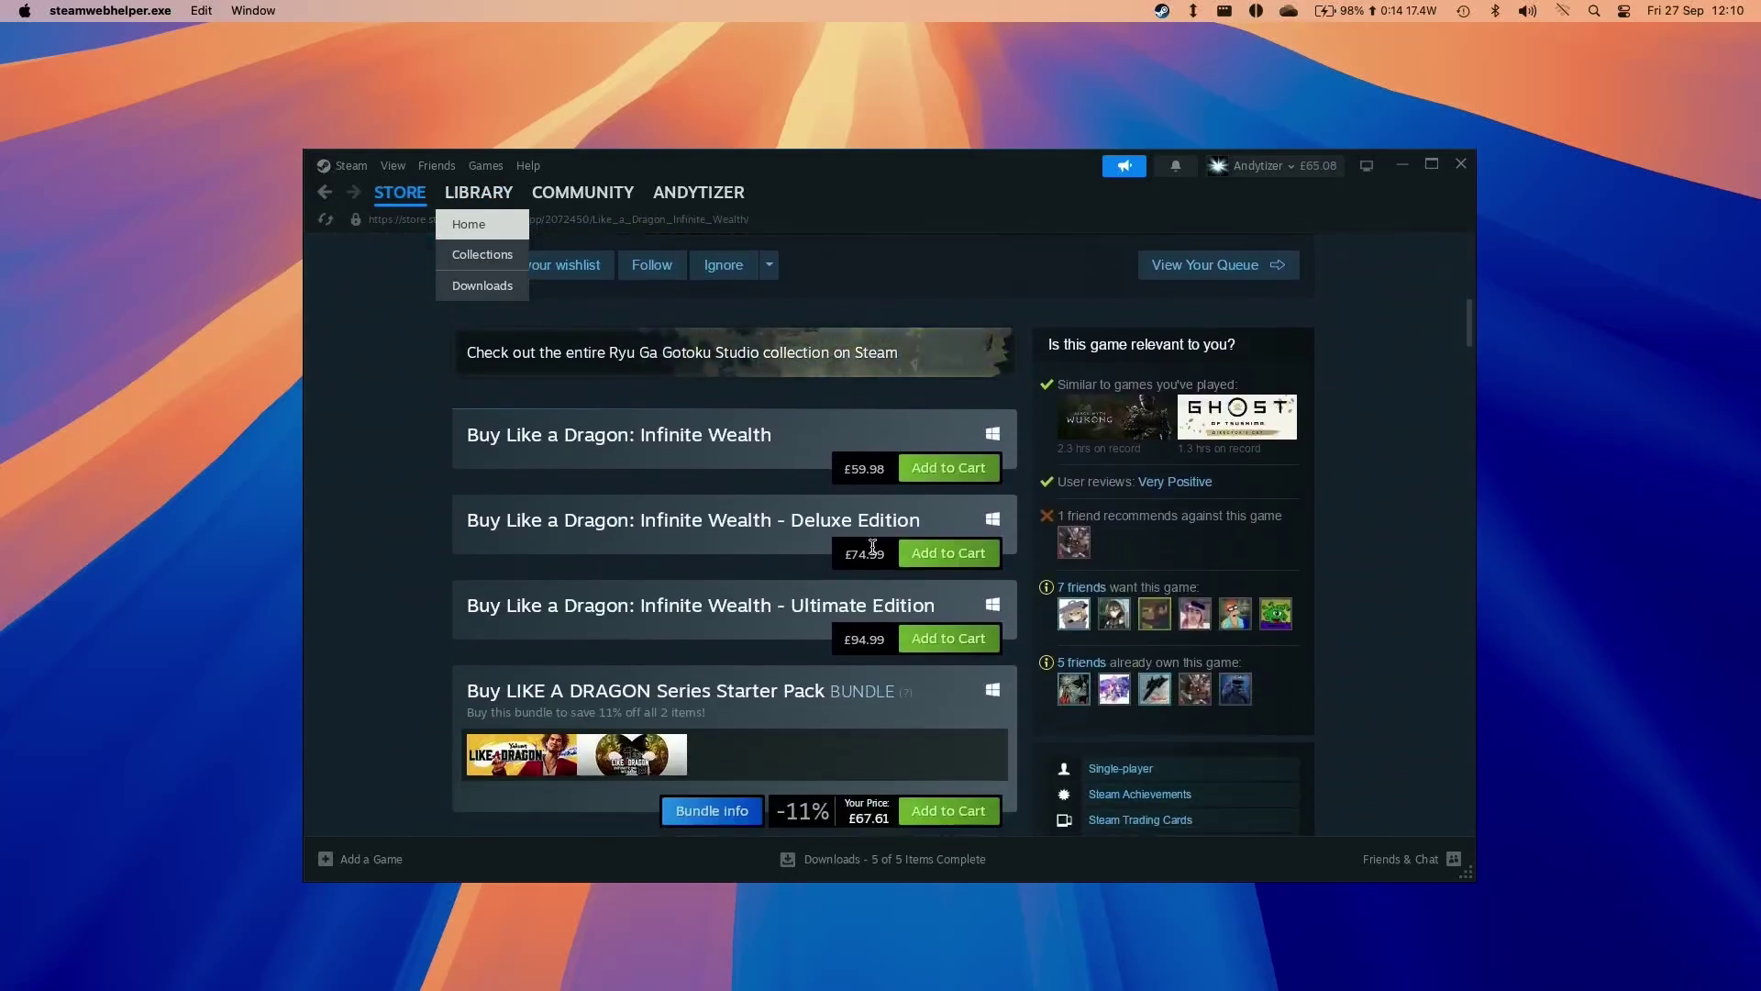
{"action": "left_click", "coordinate": [948, 468]}
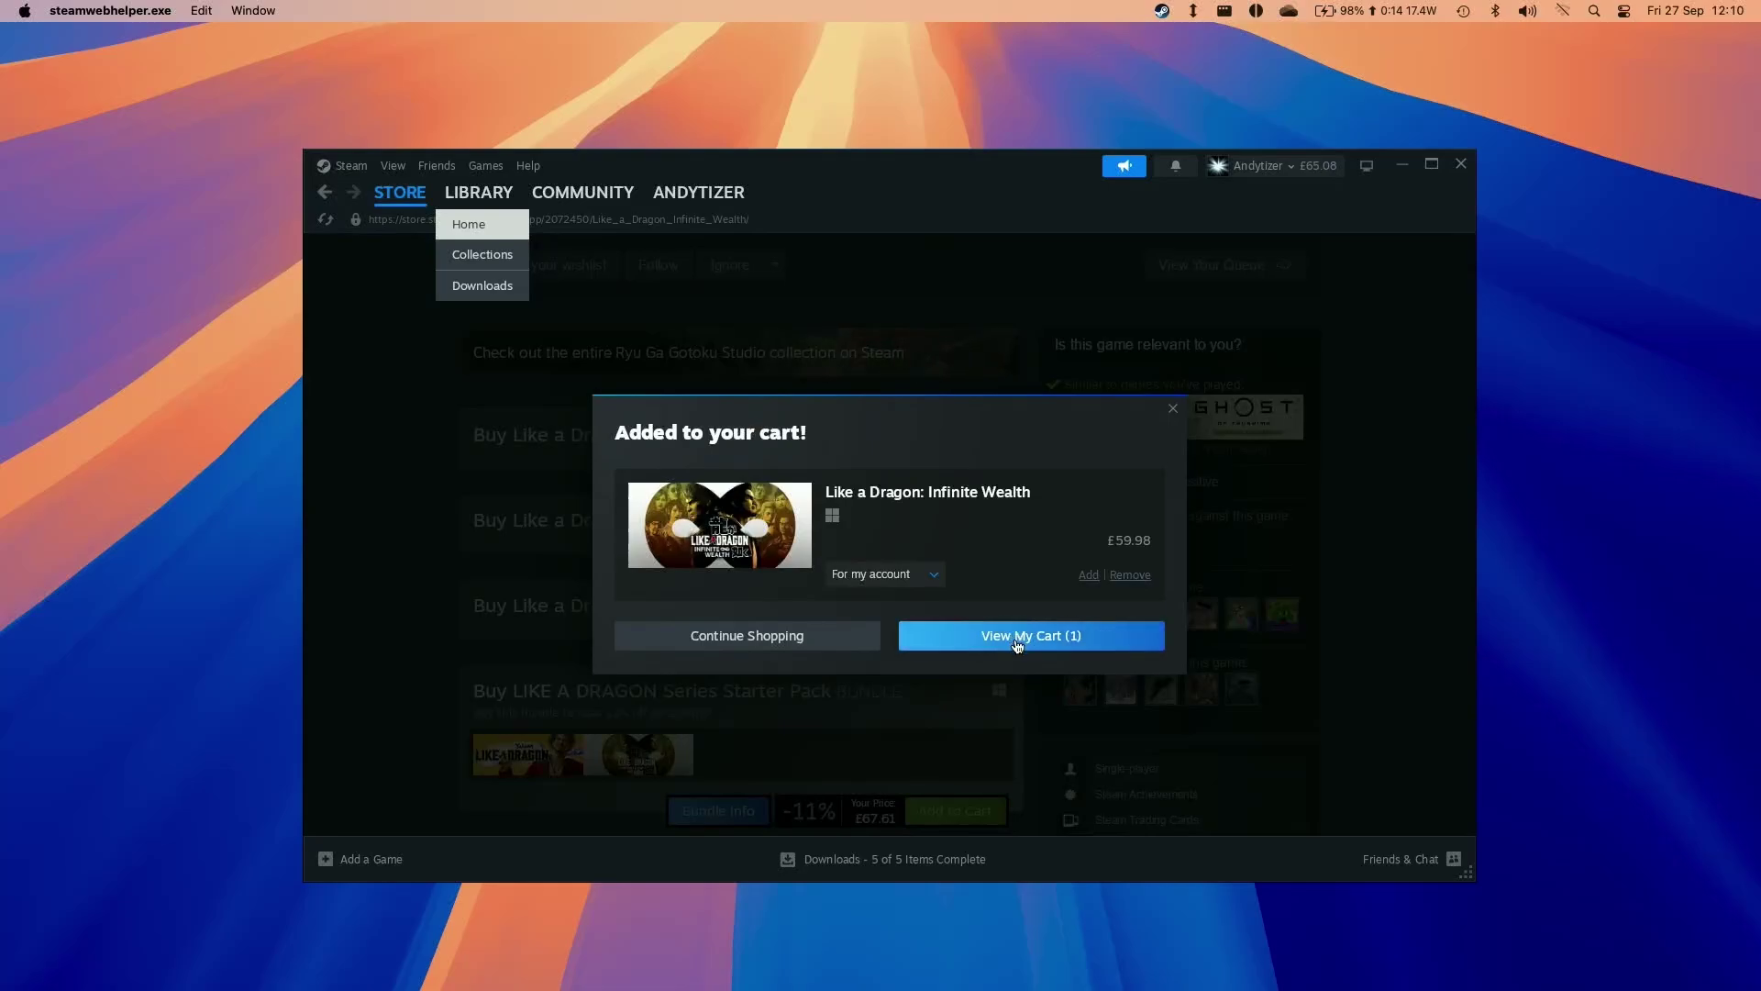
{"action": "left_click", "coordinate": [1091, 636]}
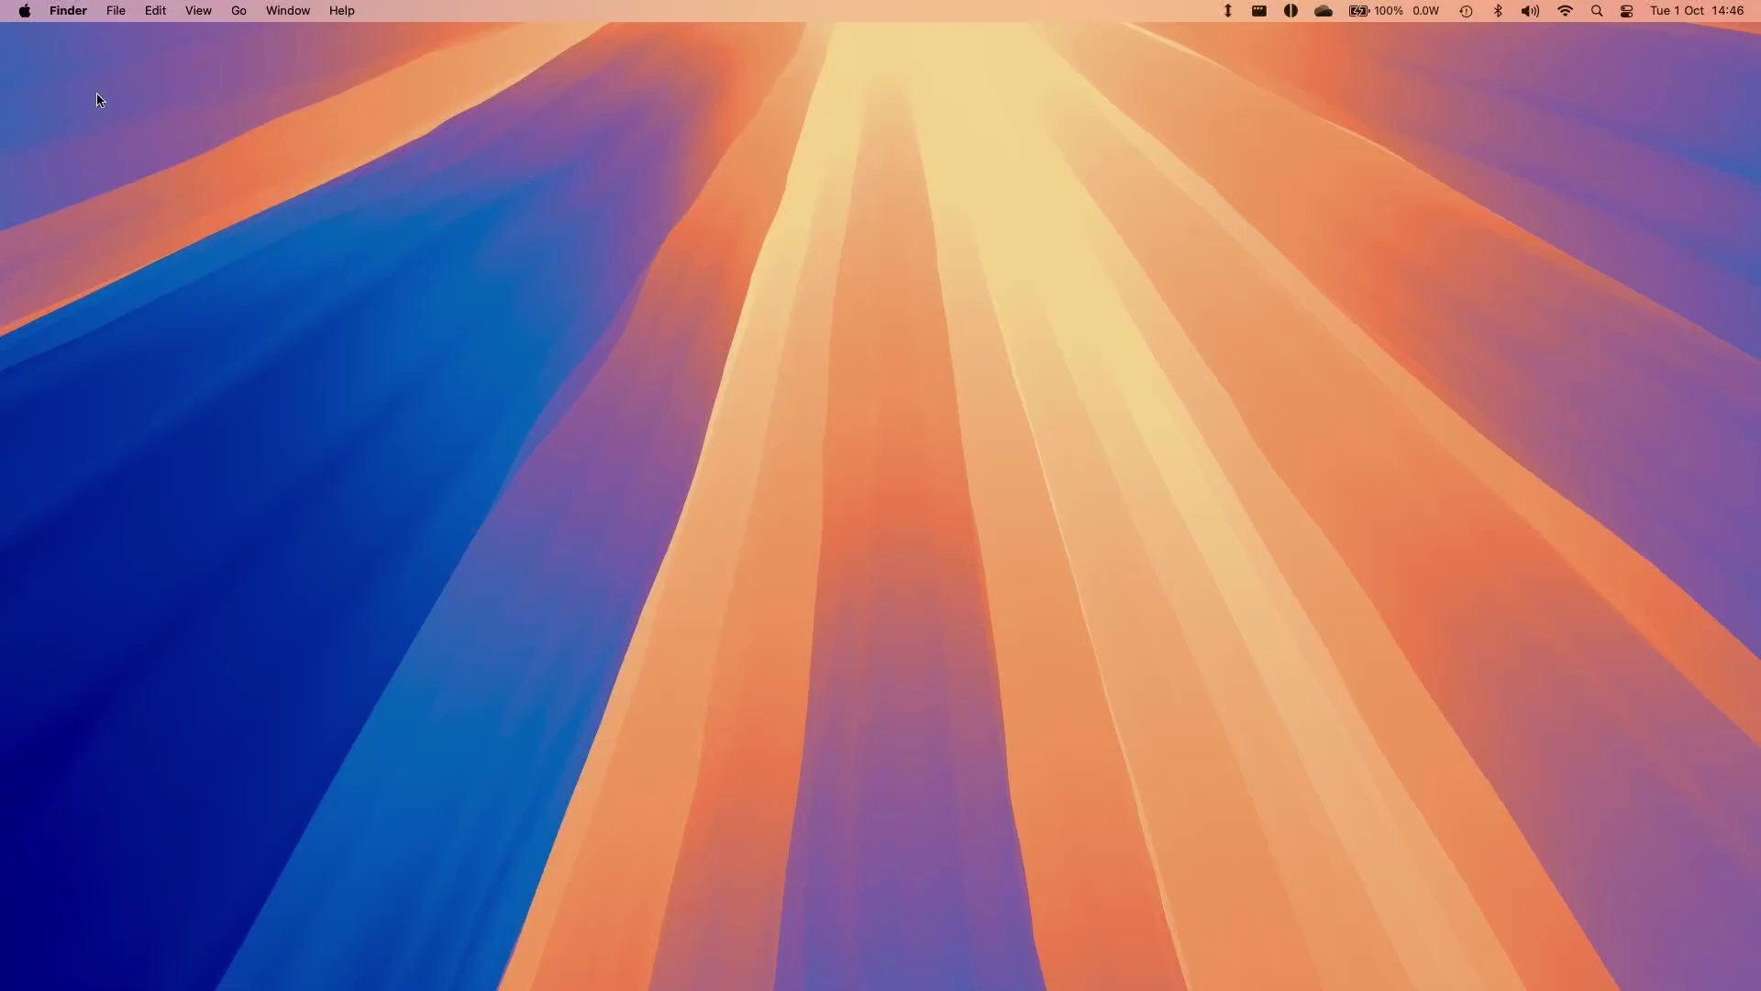
Show the Bluetooth My Devices and Nearby Devices lists in System Settings for pairing the Xbox controller
{"action": "left_click", "coordinate": [26, 11]}
{"action": "left_click", "coordinate": [33, 70]}
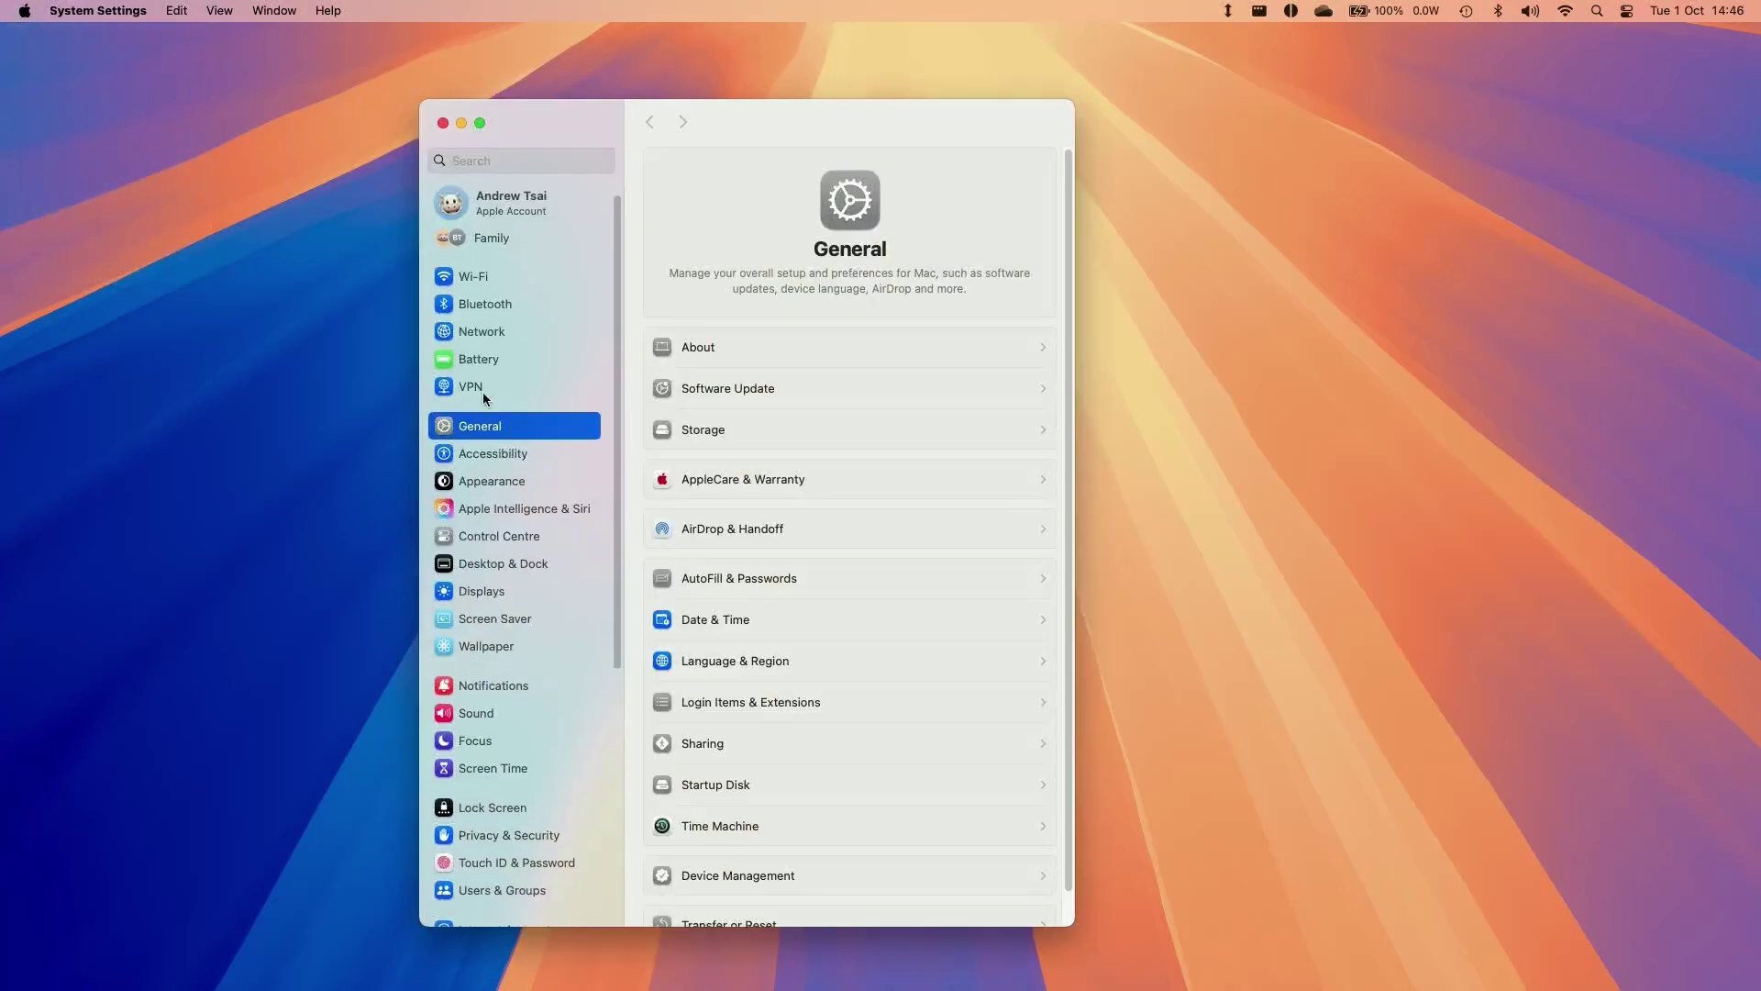
{"action": "left_click", "coordinate": [485, 304]}
{"action": "left_click_drag", "start_coordinate": [1070, 311], "coordinate": [1064, 504]}
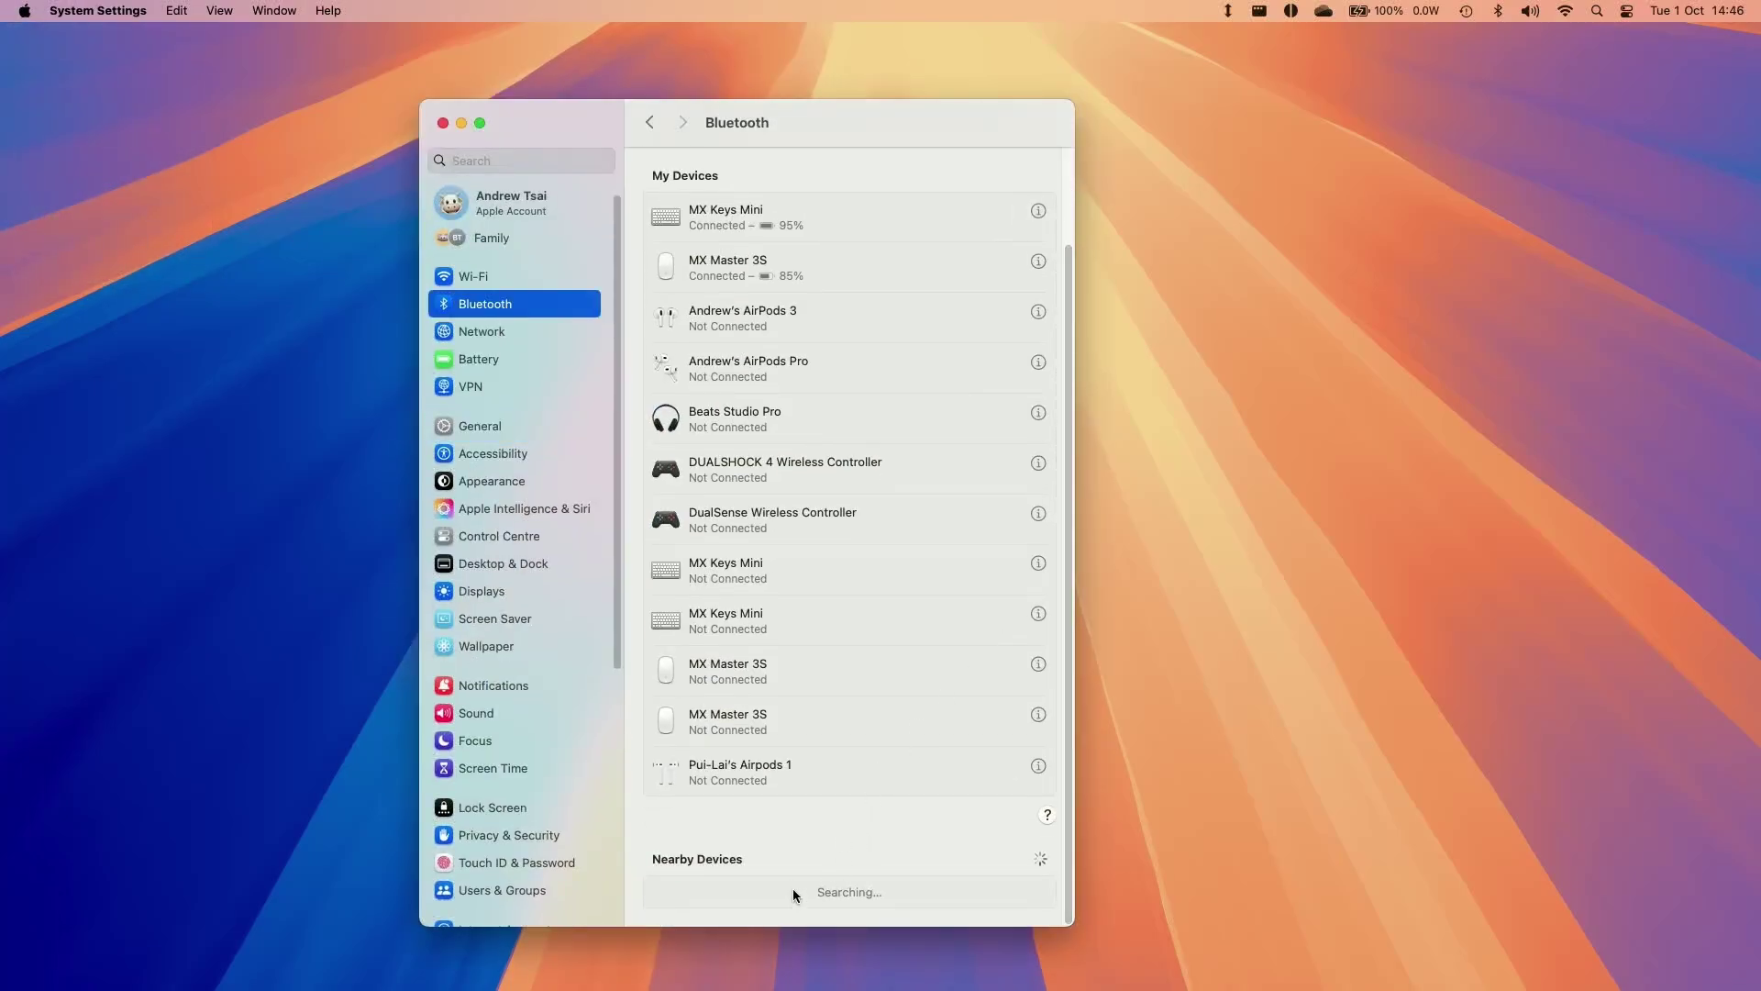
{"action": "scroll", "coordinate": [738, 894], "scroll_direction": "down", "scroll_amount": 1}
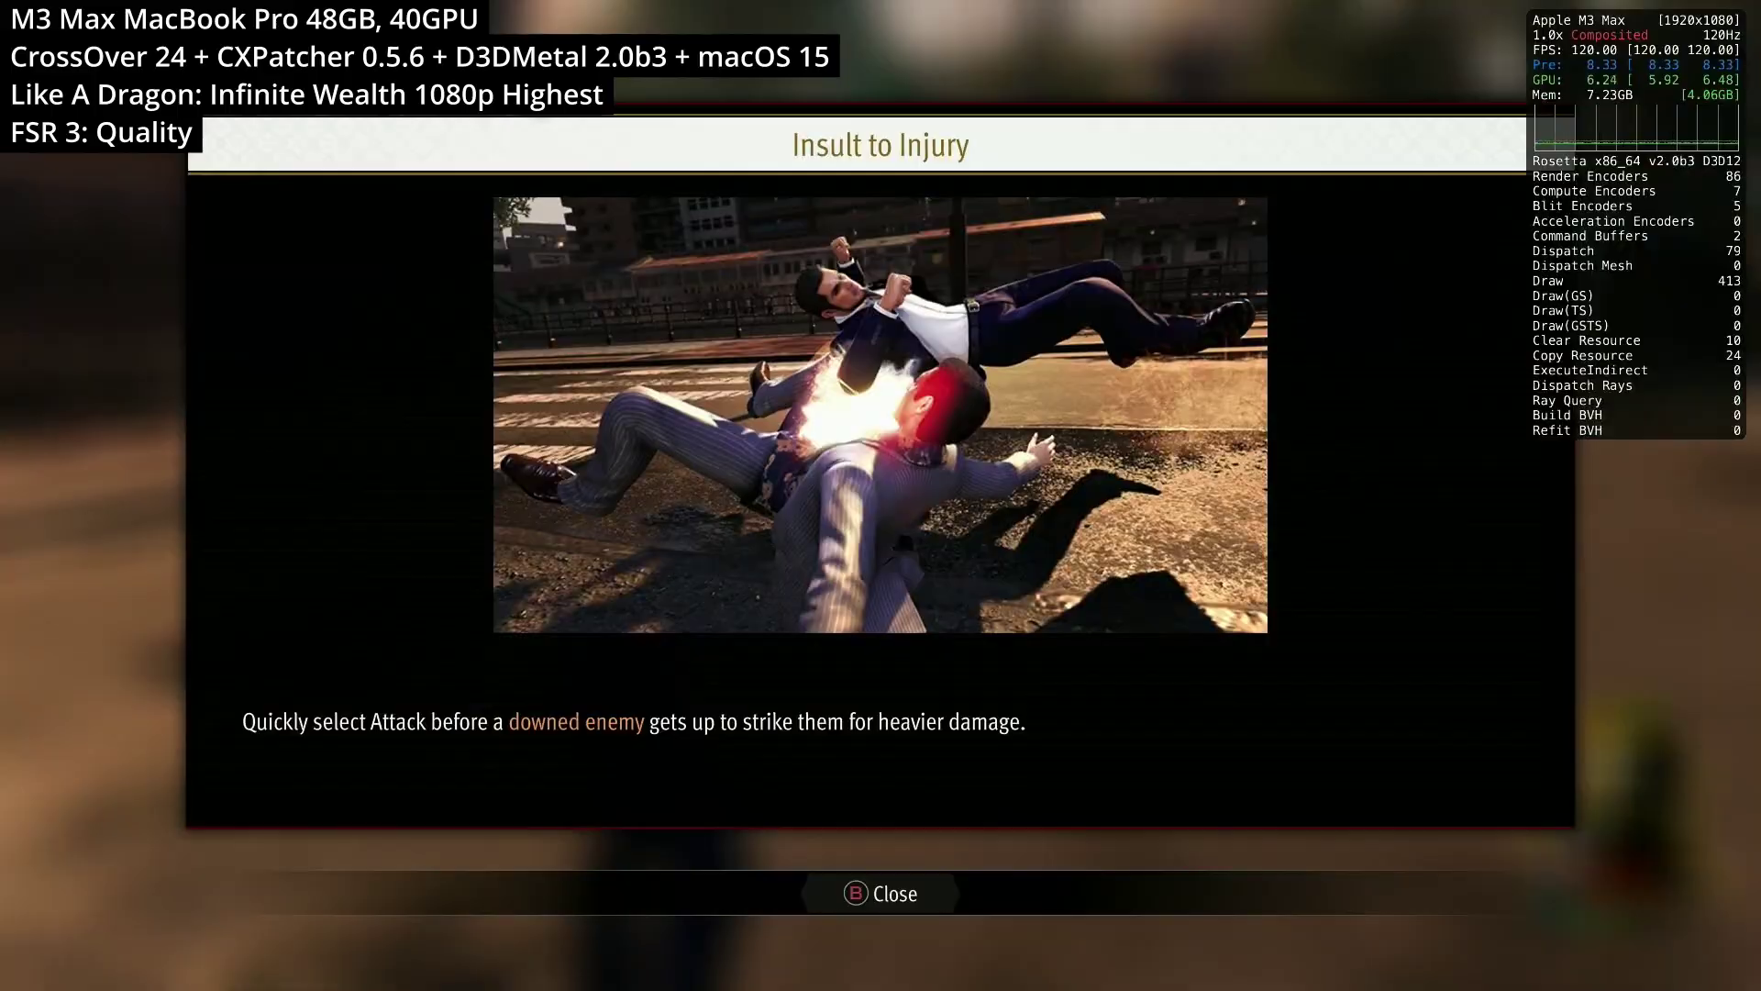
Dismiss the Insult to Injury combat tip and choose Attack on the downed enemy
{"action": "key", "text": "Escape"}
{"action": "key", "text": "Return"}
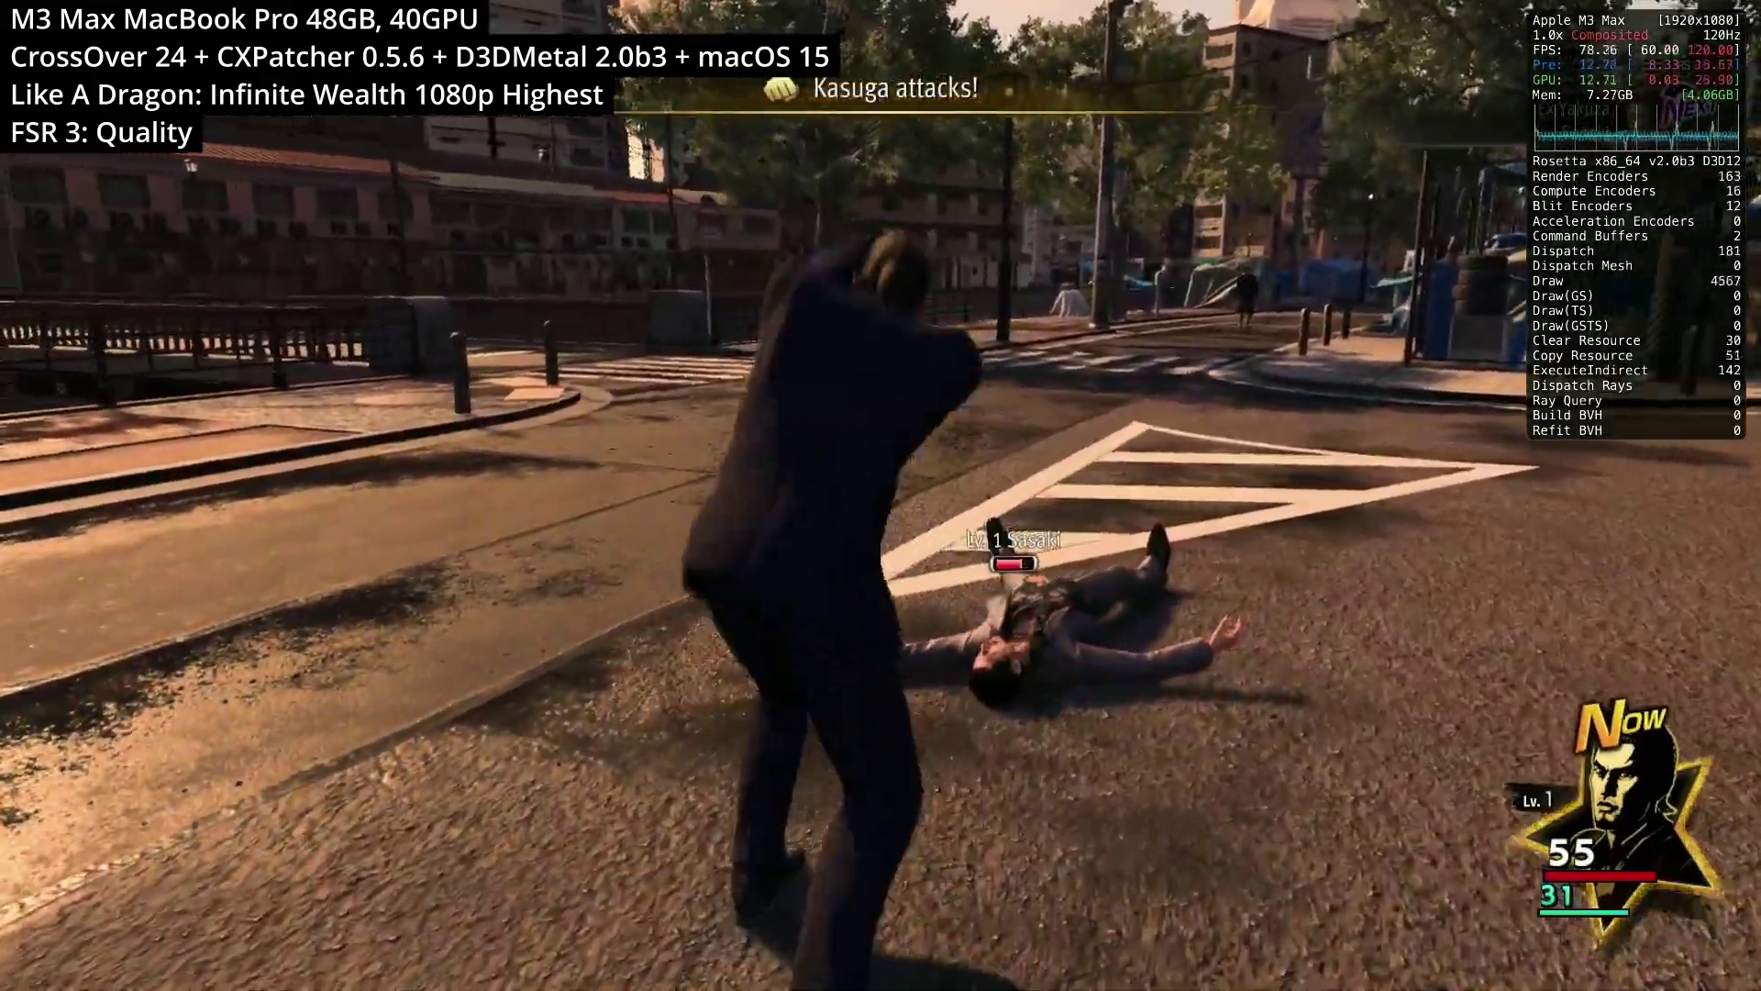